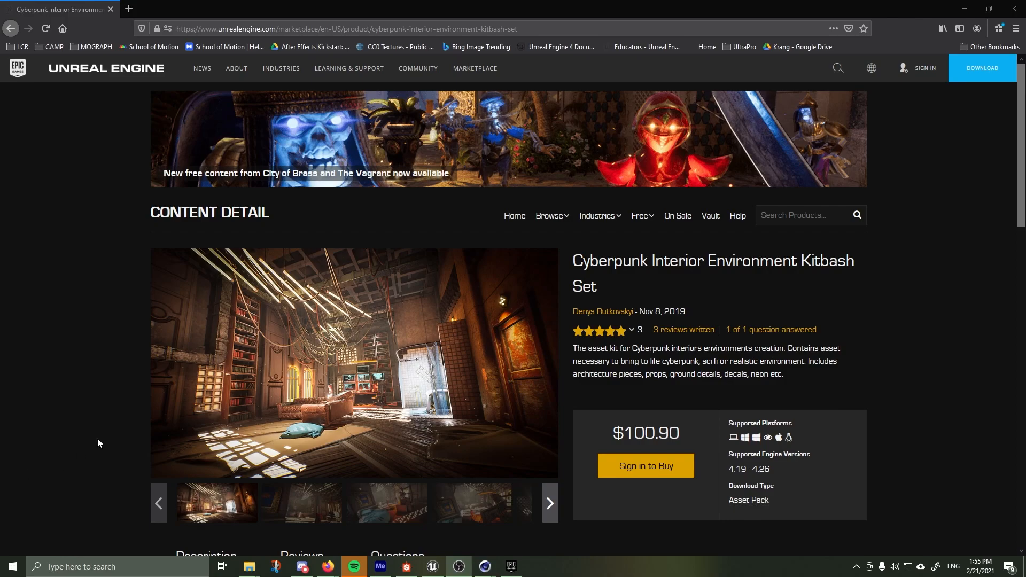
View the main preview image of the Cyberpunk Interior Environment Kitbash Set in full screen
click(351, 372)
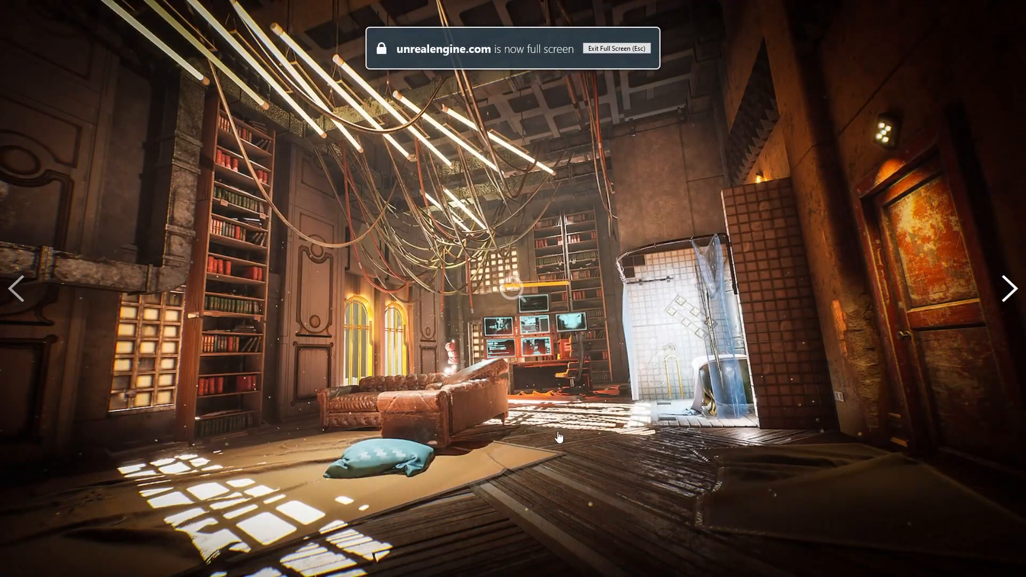
click(511, 292)
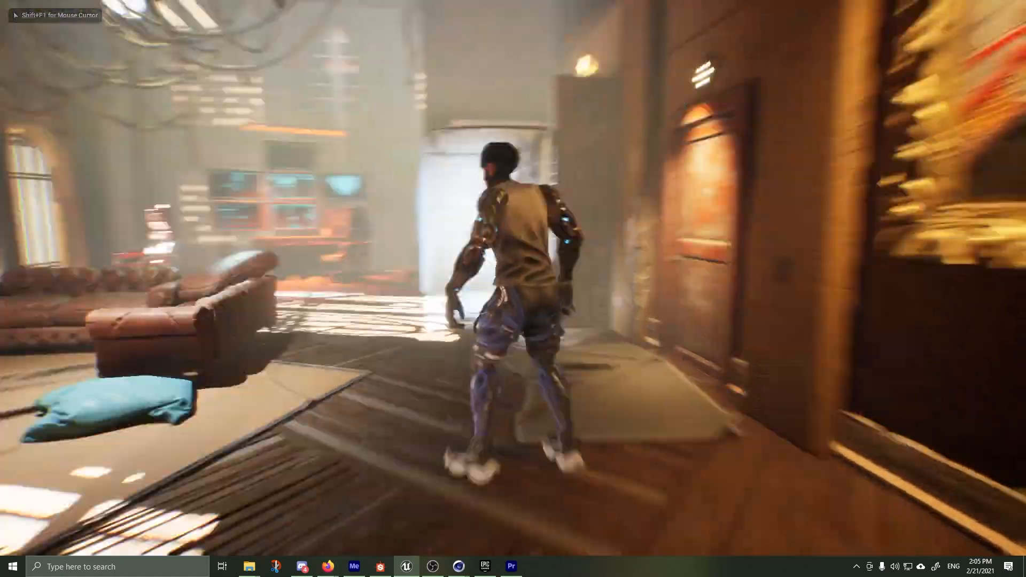
Run the character through the cyberpunk room, past the couch, to the computer desk with the wall of monitors
key(w)
key(a)
key(w)
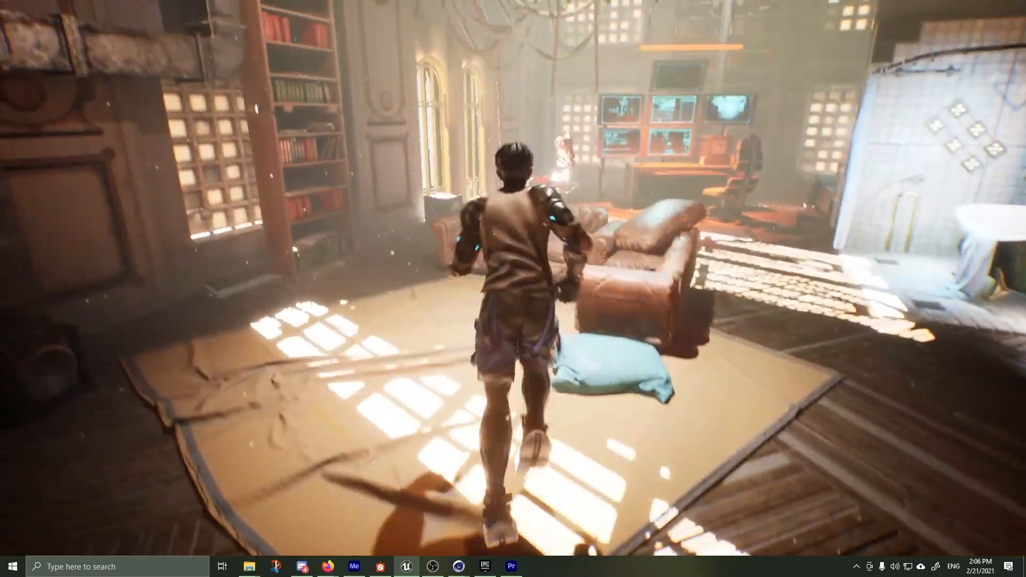
key(space)
key(d)
key(w)
key(a)
key(s)
key(a)
key(w)
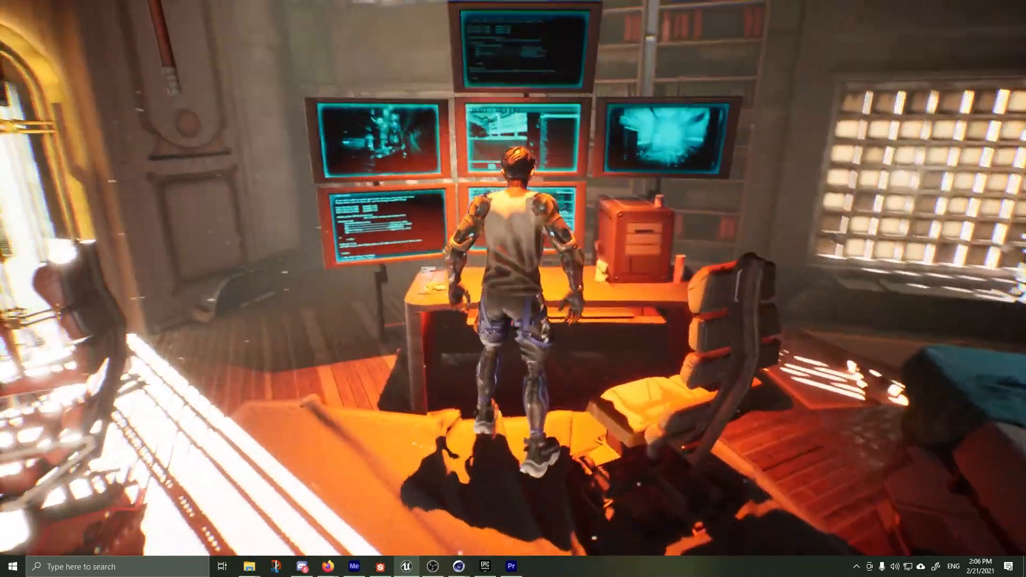
key(a)
key(s)
key(d)
key(w)
key(d)
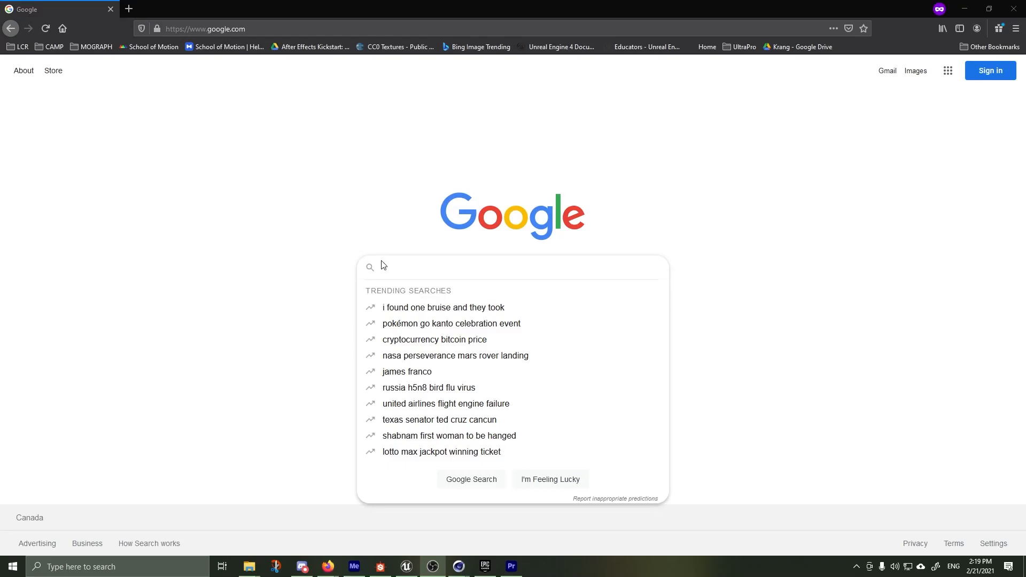
Search Google for "HOW DO I UNREAL?????"
click(395, 268)
text(HO)
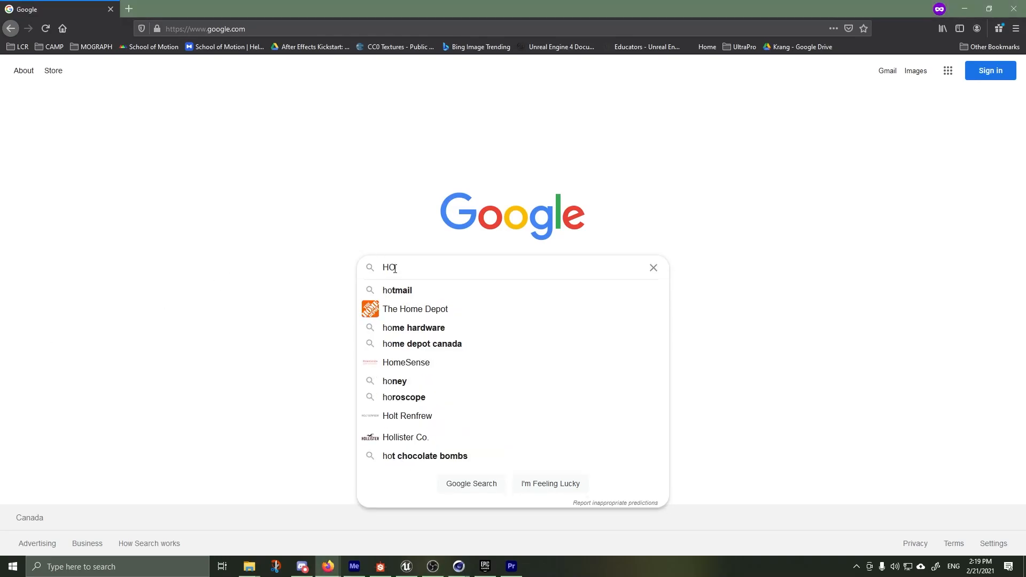
text(W DO I U)
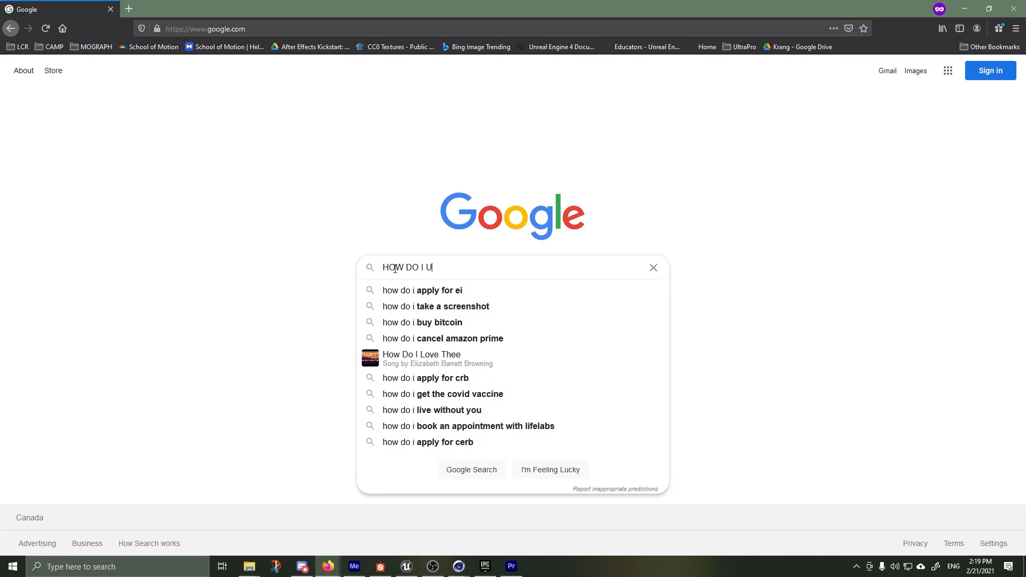
text(NREAL?????)
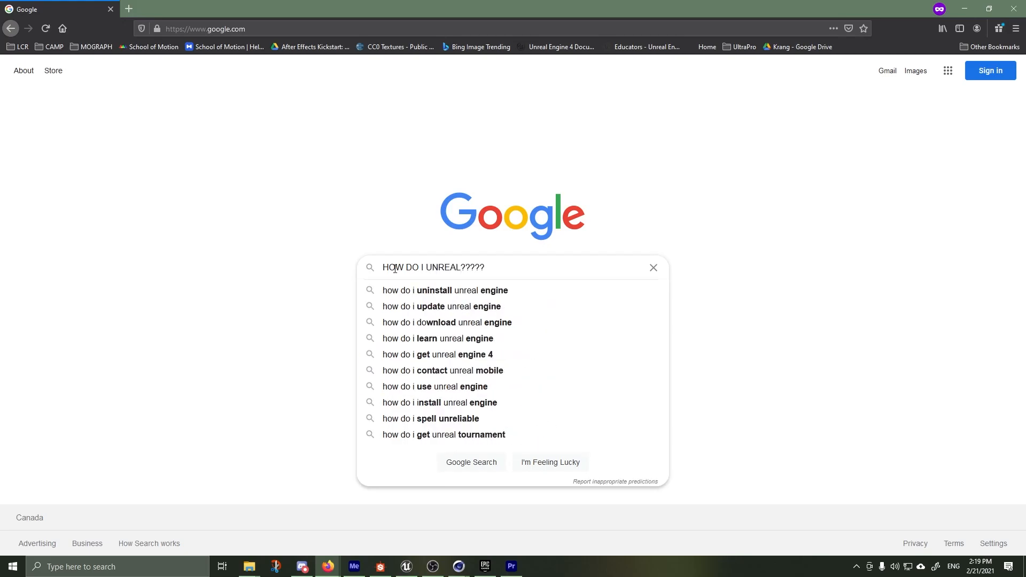
text( ENGIN?)
key(Return)
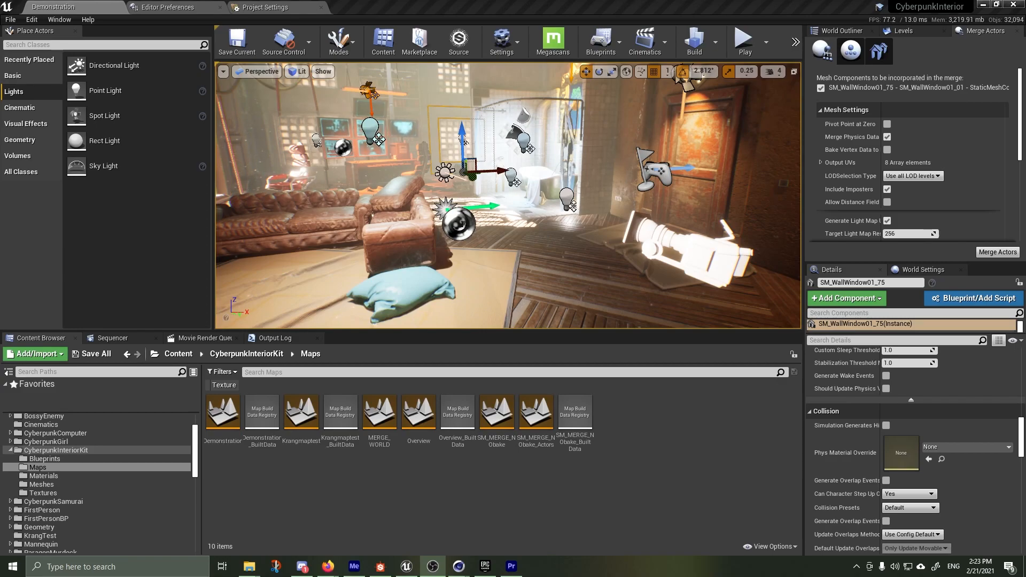
Bring up the Merge Actors developer tool and review its mesh and material settings
click(59, 20)
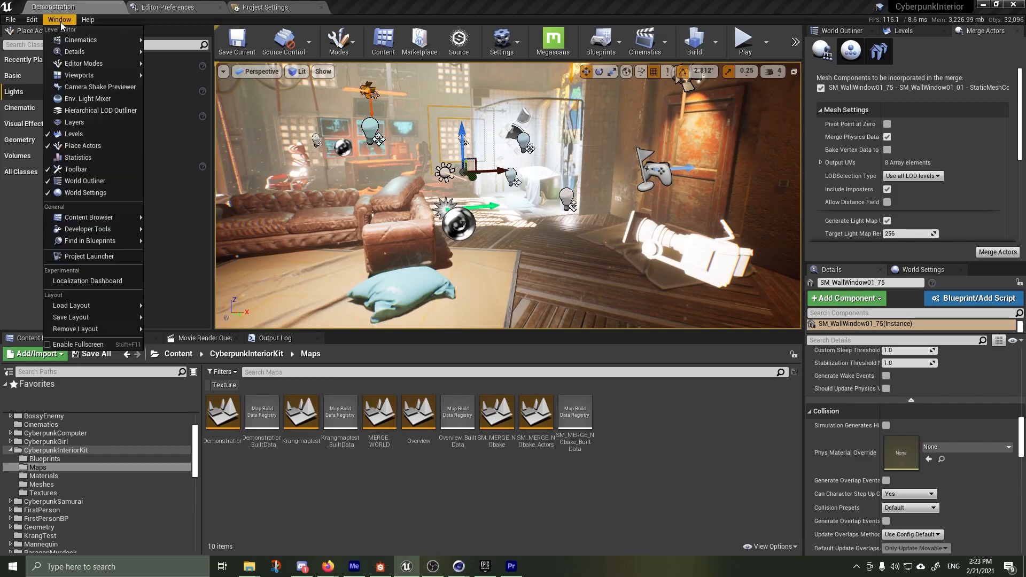
mouse_move(97, 234)
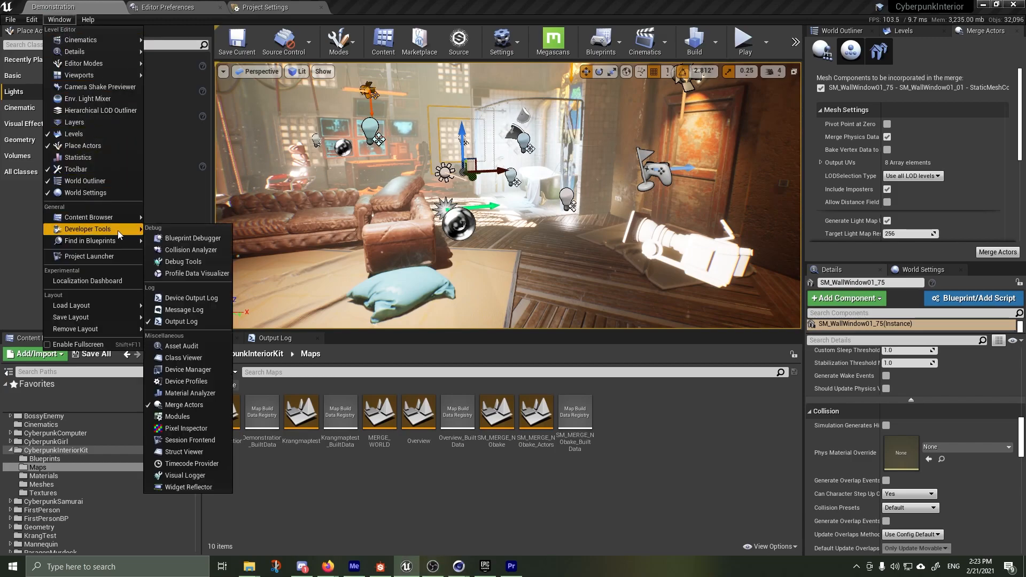
click(179, 406)
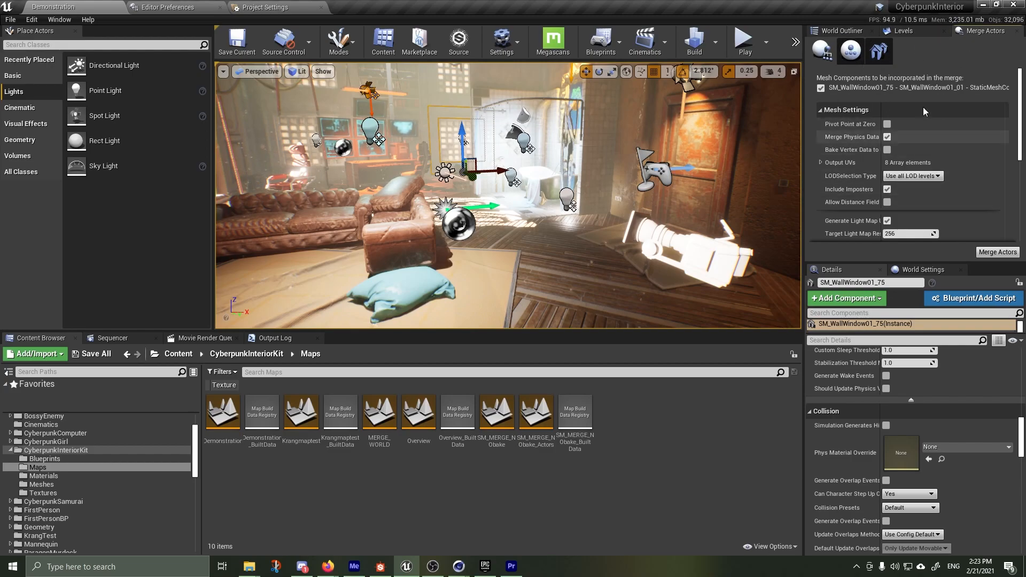
scroll(928, 131, down, 1)
scroll(927, 132, down, 6)
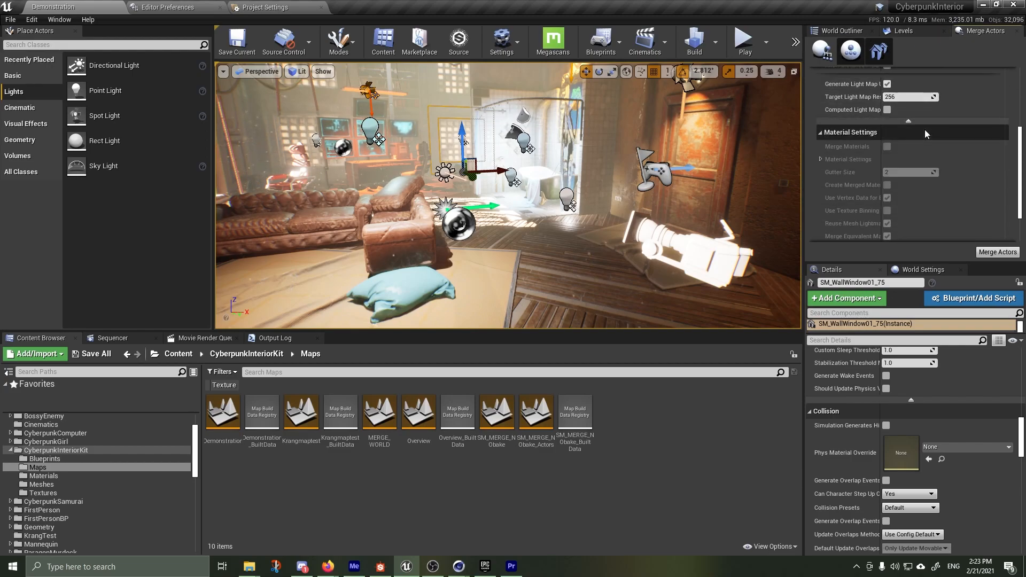
scroll(926, 134, up, 8)
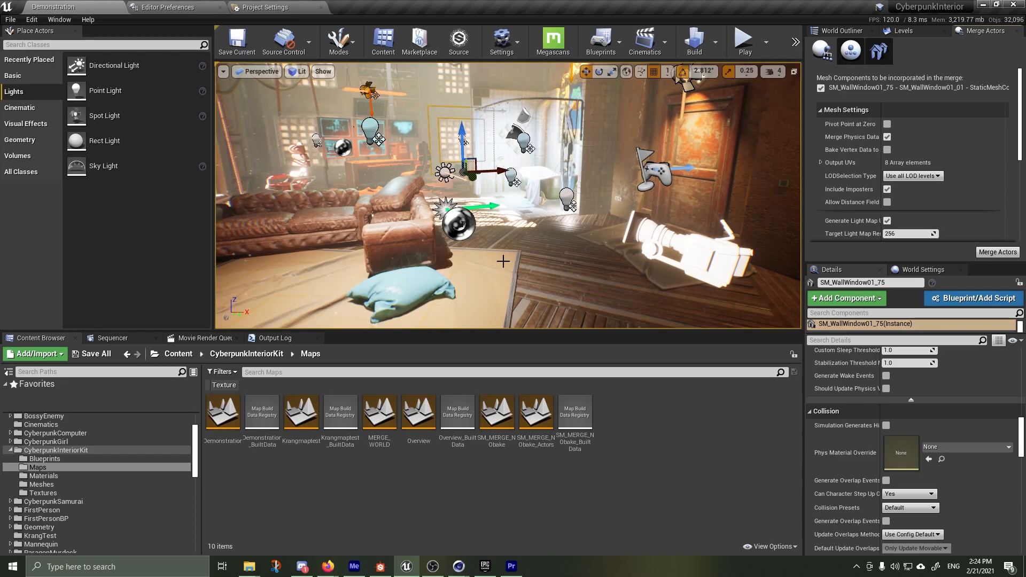
Select the leather couch section behind the blue pillow in the viewport
click(416, 246)
click(392, 188)
click(392, 242)
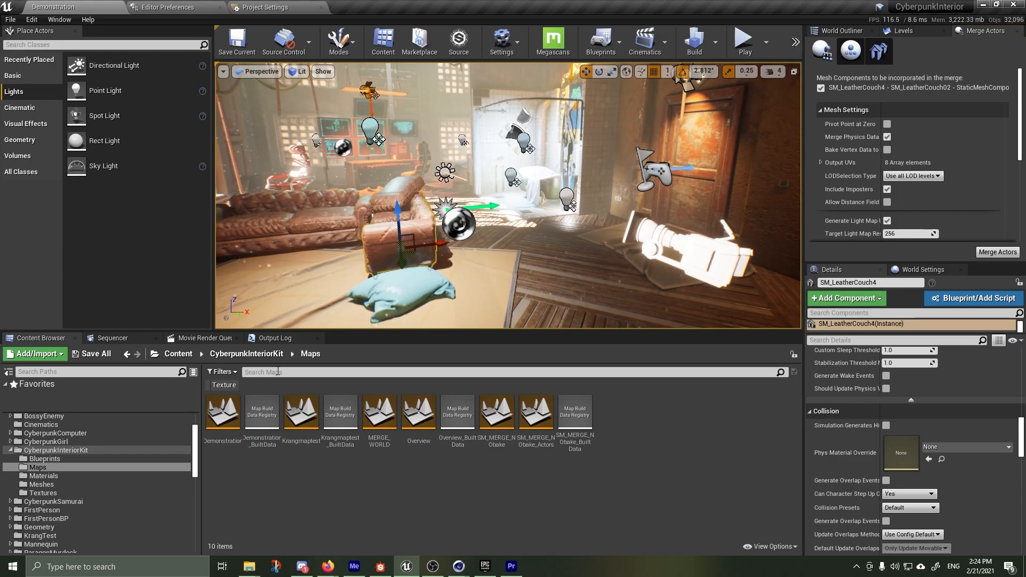
Place the SK_CyberpunkGirl mesh from the CyberpunkGirl Meshes folder on the room floor, and delete it from the level
click(47, 435)
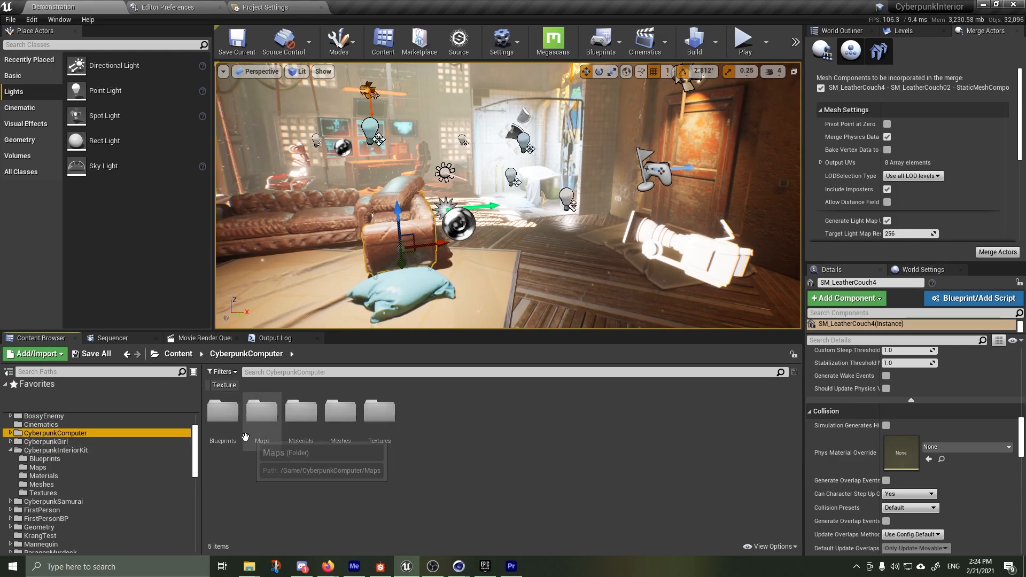
click(46, 442)
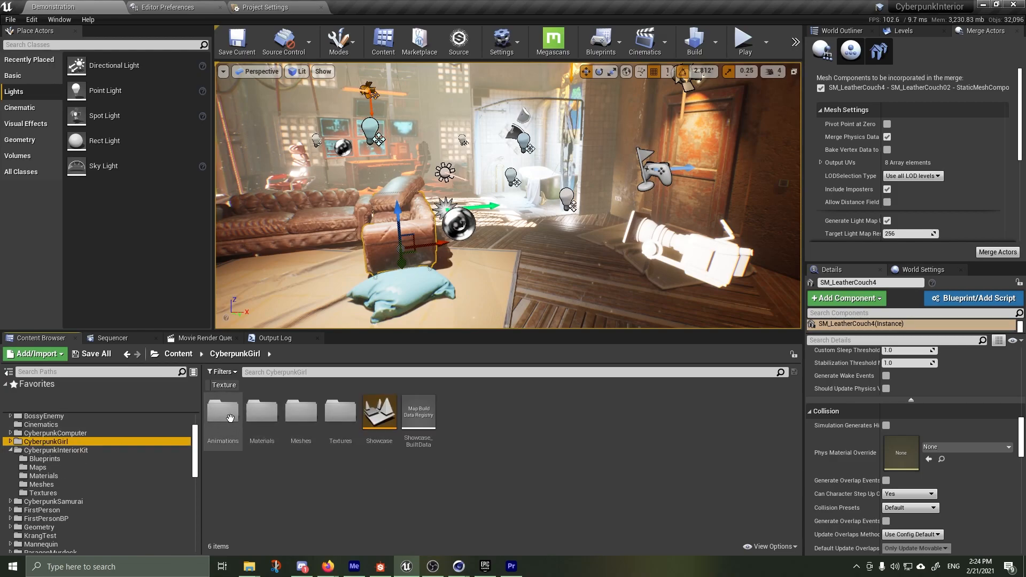
double_click(301, 411)
drag(225, 412, 644, 330)
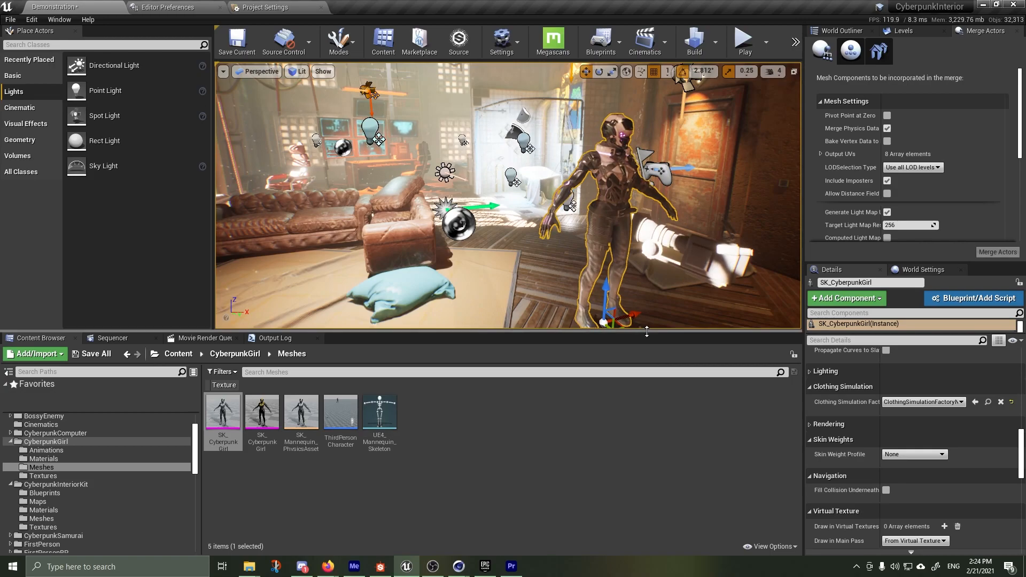
key(Delete)
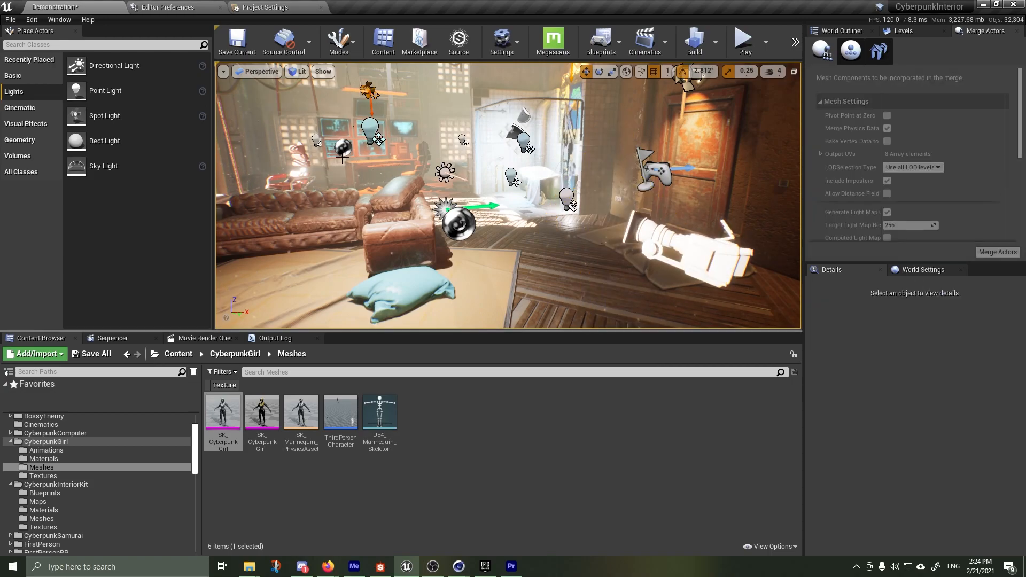
Switch the viewport's view mode to Unlit with the room seen from outside
scroll(342, 158, down, 10)
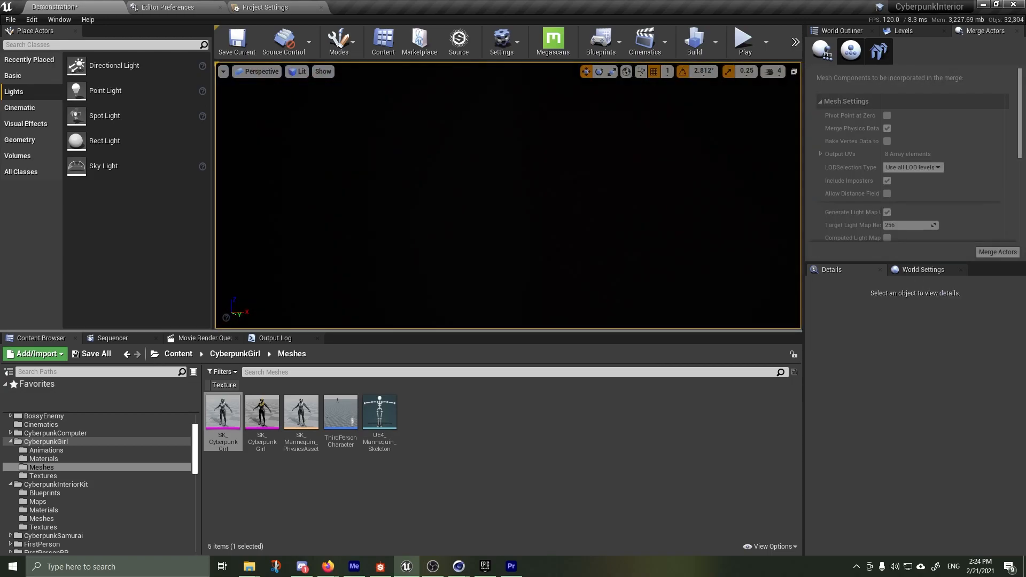
scroll(342, 158, down, 10)
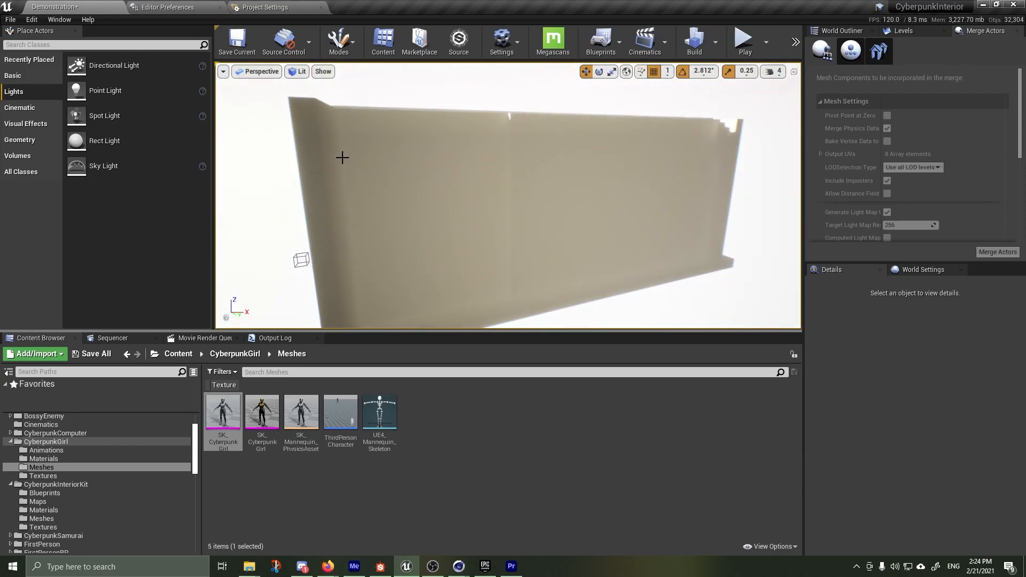
click(295, 74)
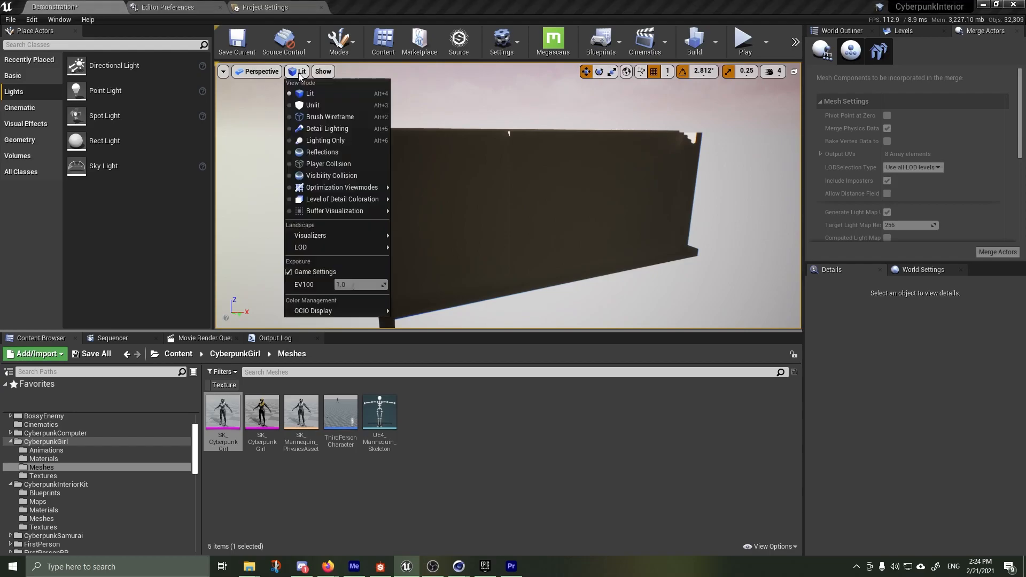
click(313, 105)
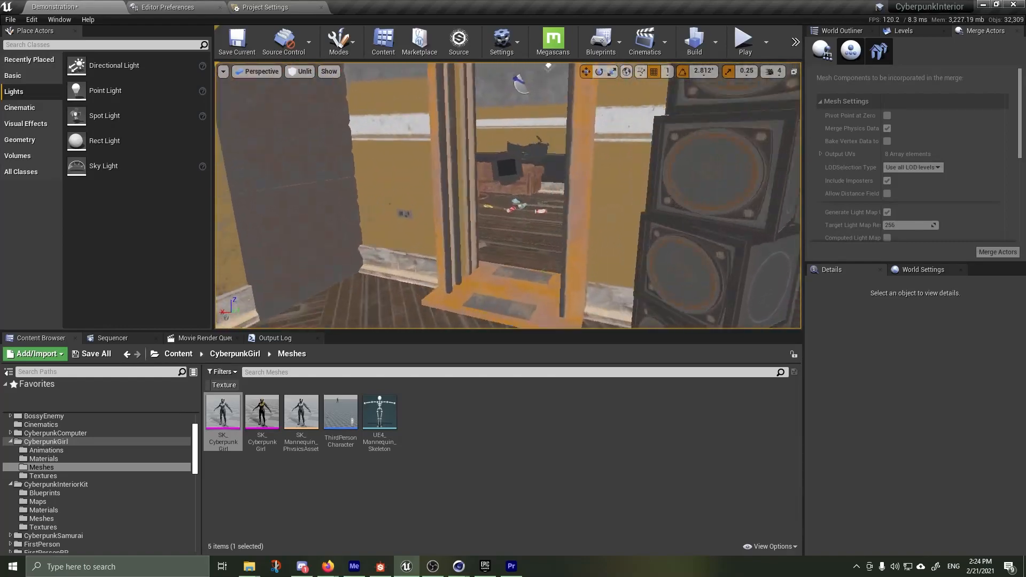
Inspect the unlit room's interior around the doorway and speakers, and its outer shell from a distance
key(w)
mouse_move(508, 196)
right_down()
mouse_move(489, 185)
mouse_move(503, 214)
mouse_move(663, 195)
mouse_move(615, 196)
mouse_move(679, 208)
mouse_move(781, 251)
mouse_move(566, 206)
mouse_move(711, 205)
mouse_move(572, 200)
mouse_move(684, 184)
mouse_move(499, 202)
right_up()
key(w)
key(w)
key(s)
key(s)
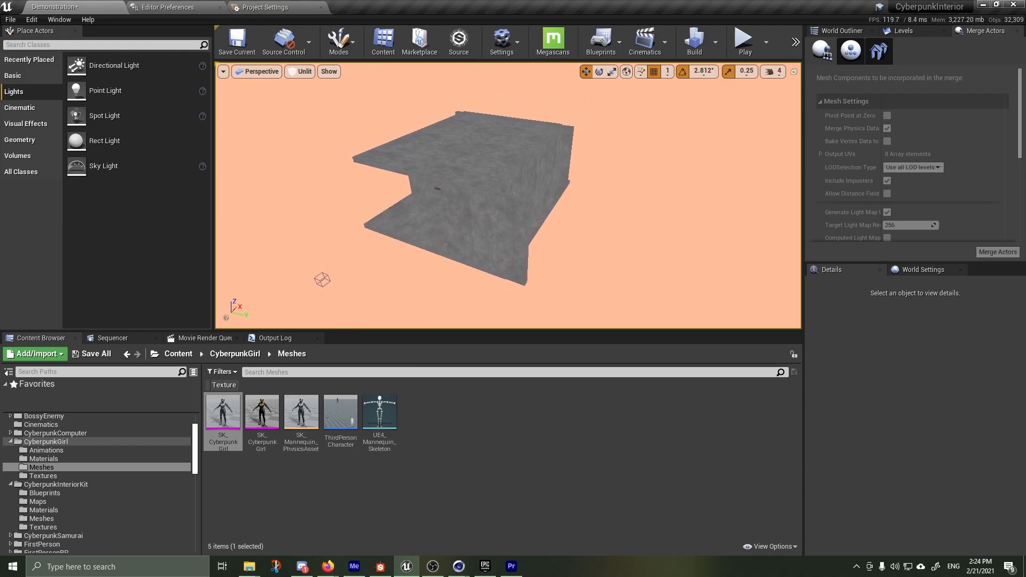
mouse_move(292, 100)
right_down()
mouse_move(364, 97)
mouse_move(289, 100)
right_up()
Show the top of the World Outliner and look through the camera actors in the 01_CAMERAS folder, leaving it collapsed
click(842, 30)
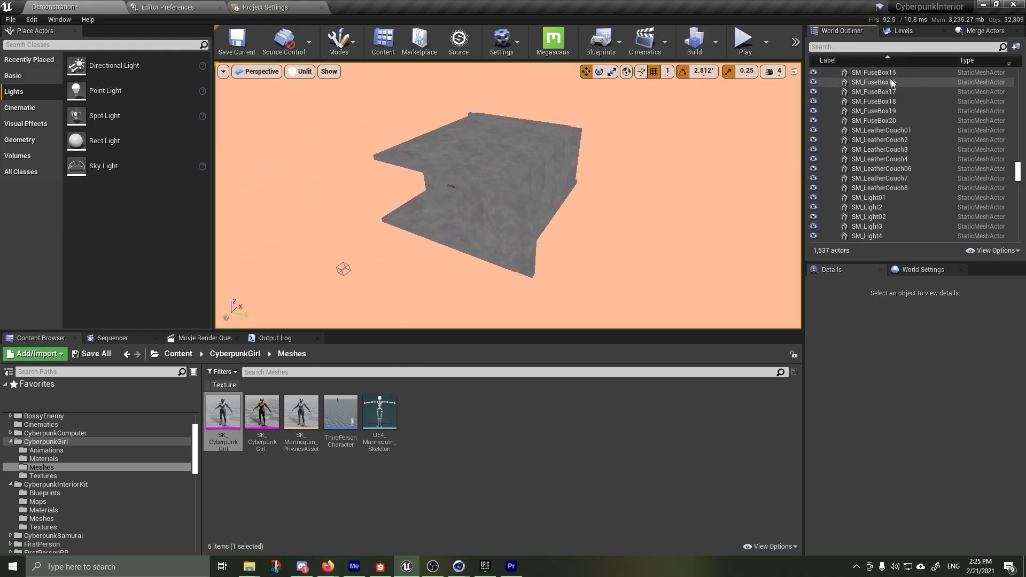
click(1018, 155)
drag(1017, 154, 1017, 75)
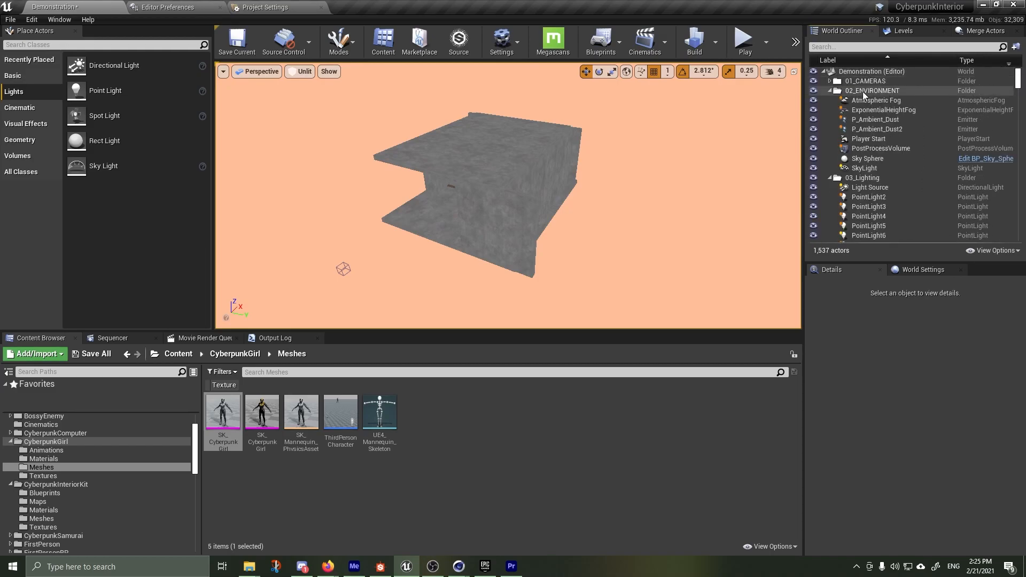
click(830, 81)
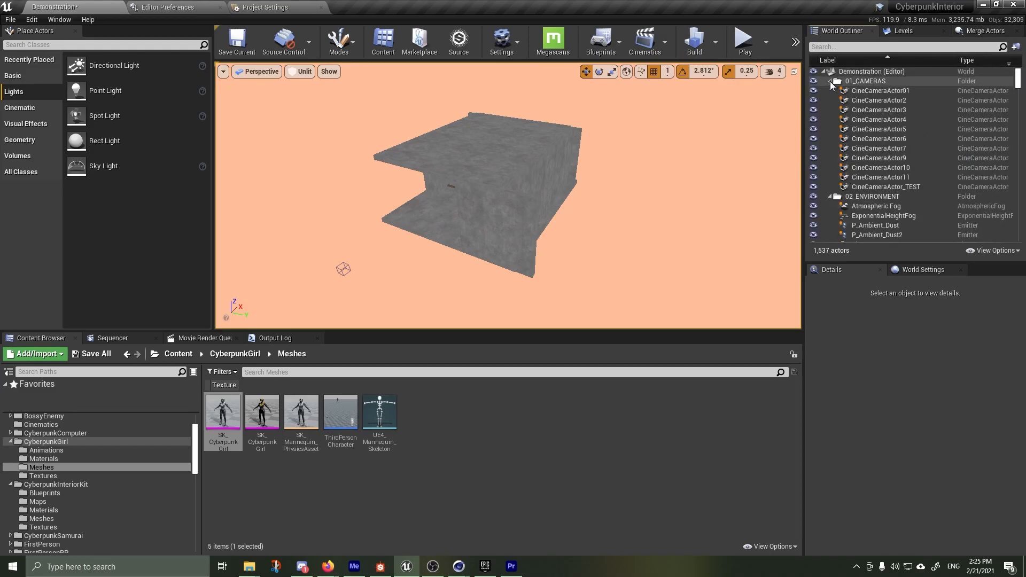
click(830, 82)
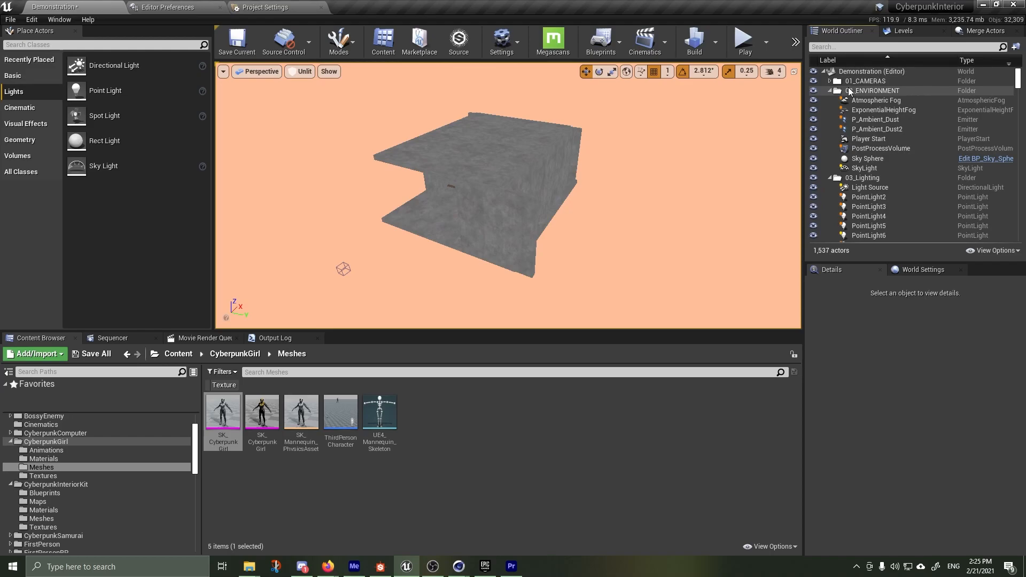
Collapse the 02_ENVIRONMENT and 03_Lighting folders in the World Outliner
click(830, 91)
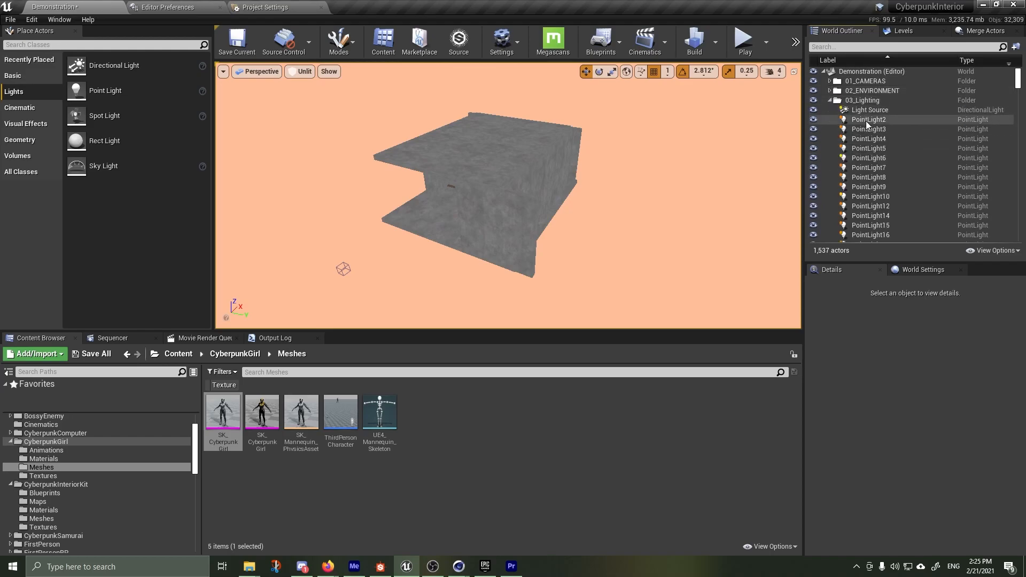
scroll(870, 162, down, 2)
scroll(870, 163, up, 2)
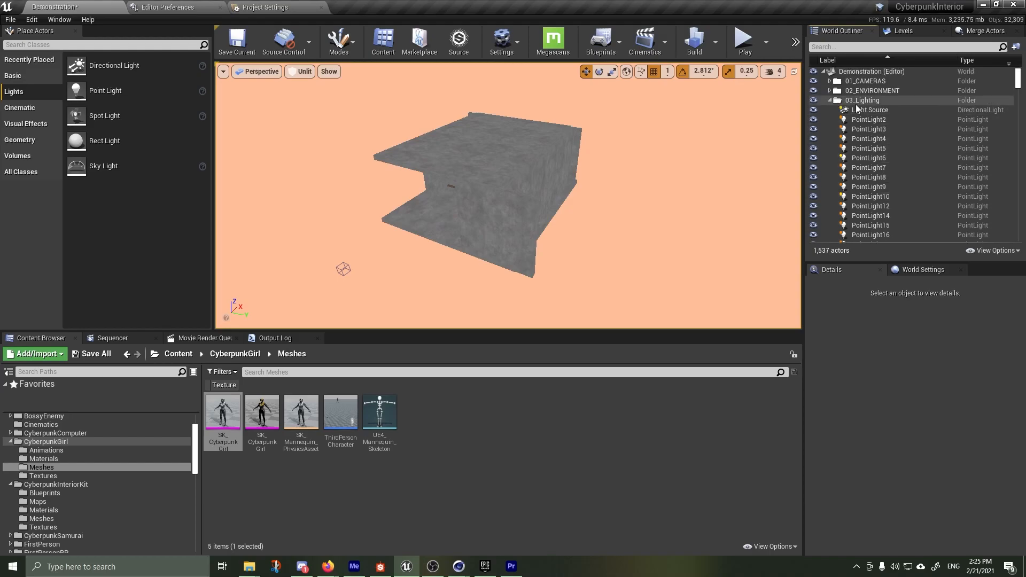
click(830, 100)
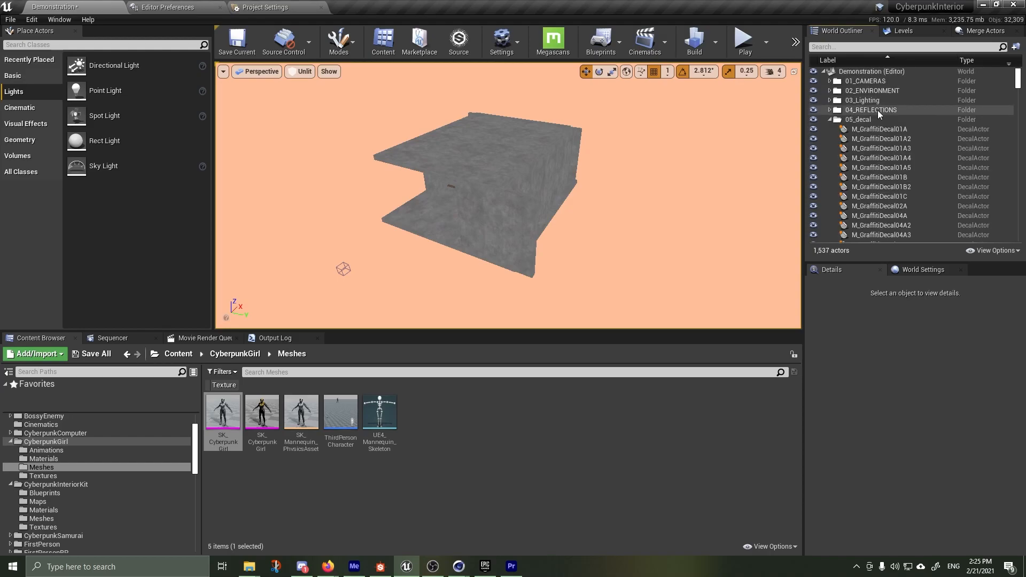
Select the M_GraffitiDecal01A decal and look through the decal actors in the 05_decal folder
drag(869, 130, 872, 131)
click(872, 132)
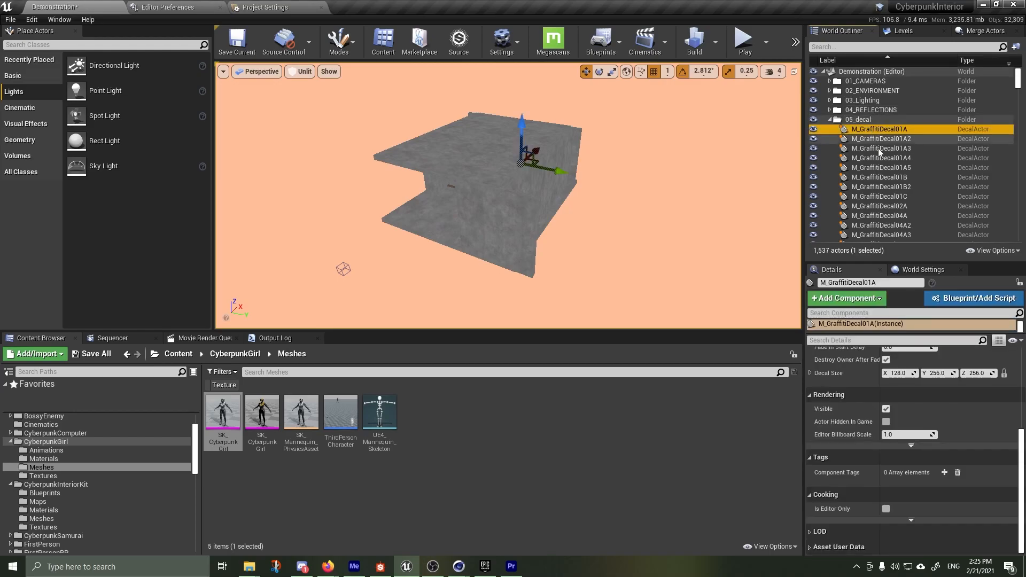
scroll(893, 212, down, 4)
scroll(892, 209, down, 12)
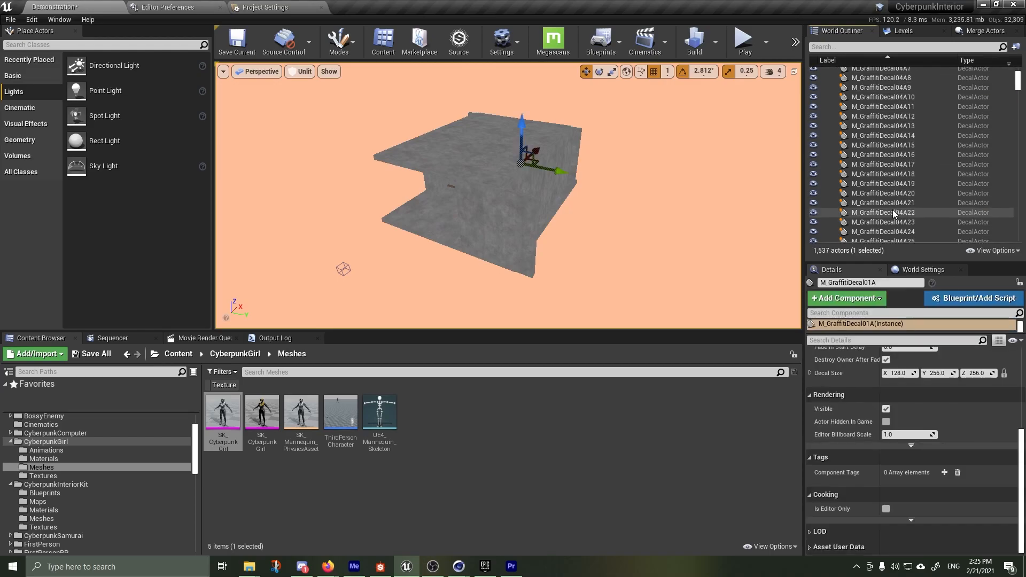
scroll(892, 212, down, 4)
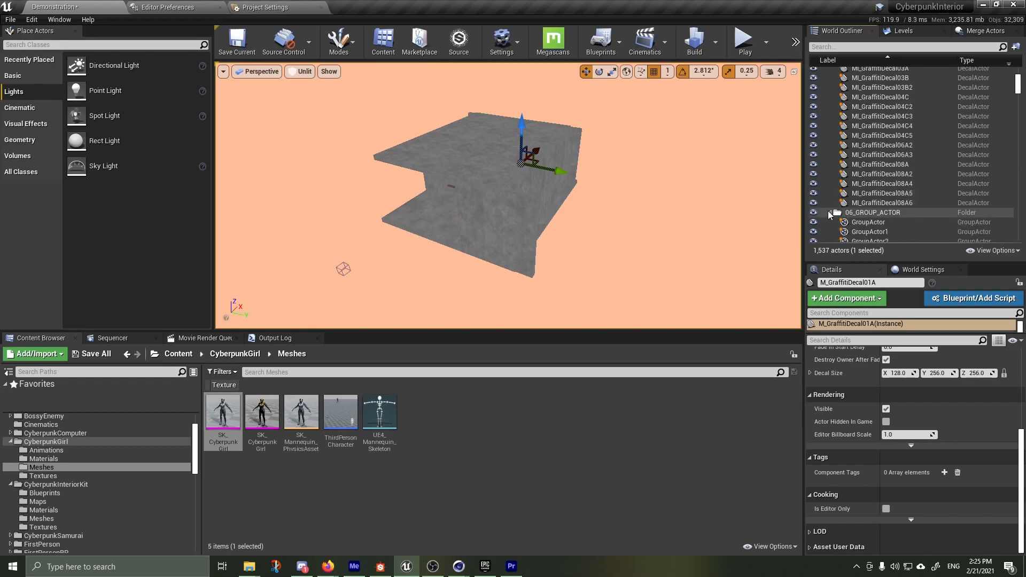
scroll(919, 119, up, 10)
scroll(860, 125, up, 8)
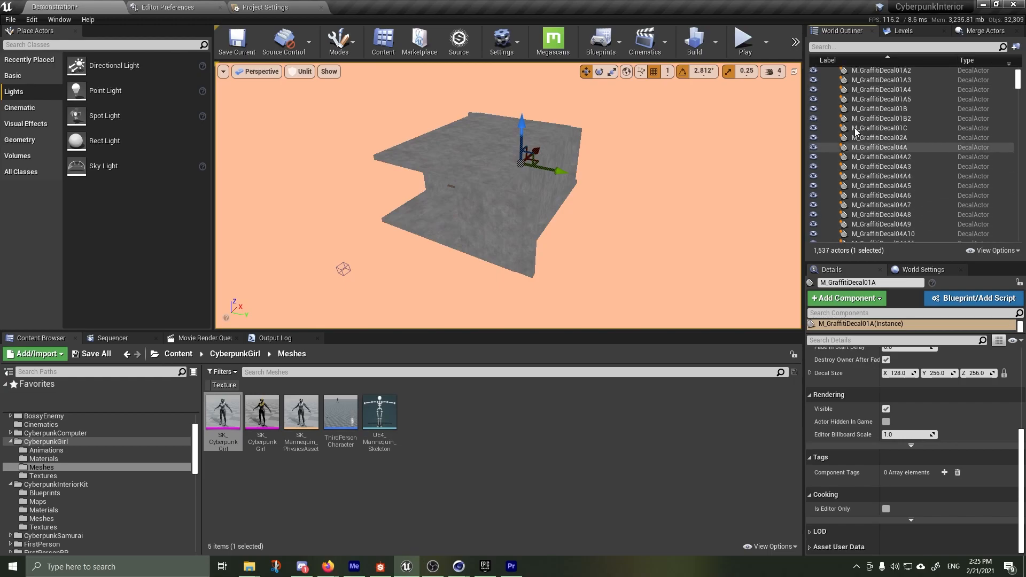
Look through the 06_GROUP_ACTOR and 07_SM folders in the World Outliner, leaving them and 05_decal collapsed
click(830, 120)
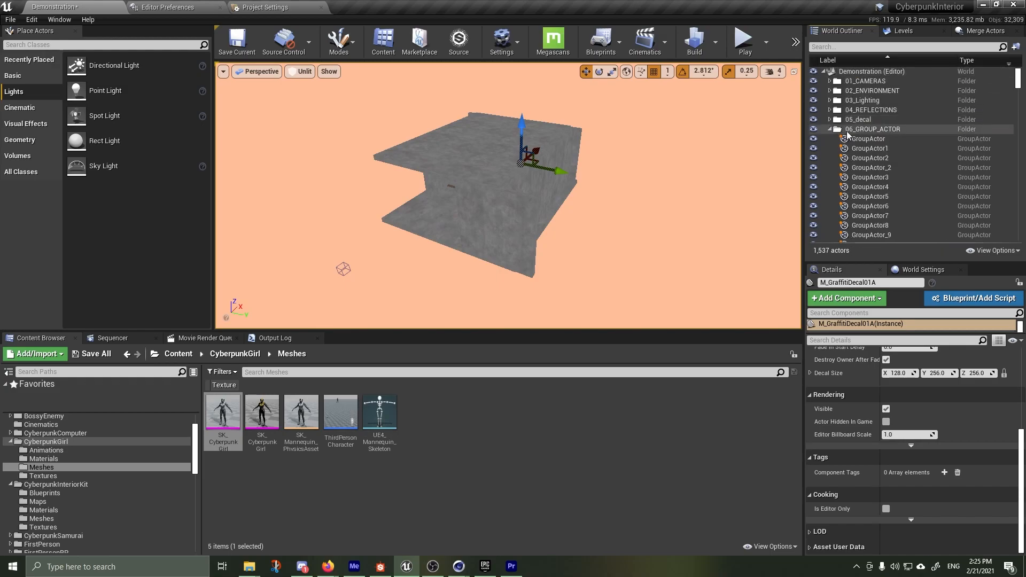
click(861, 130)
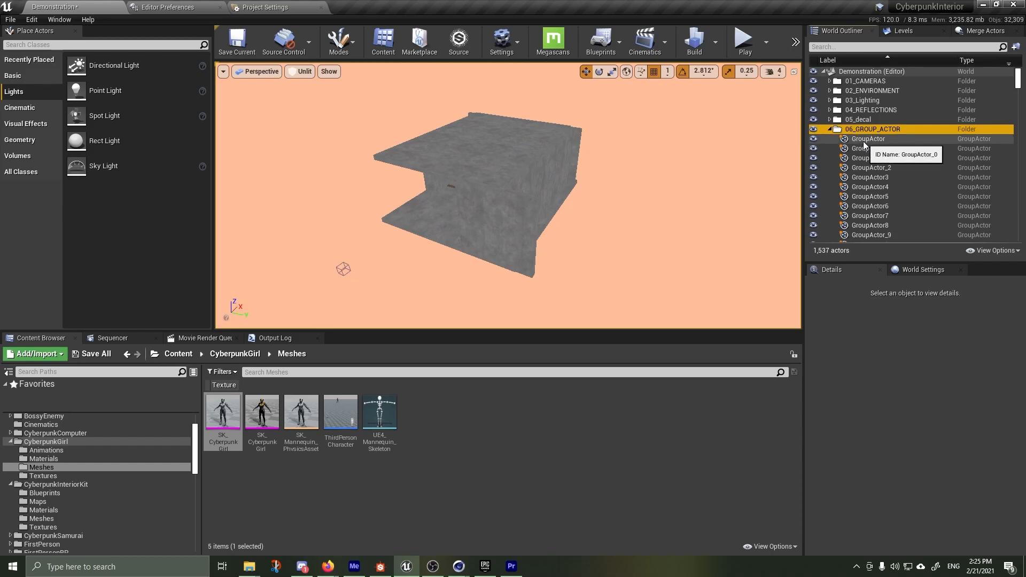
scroll(870, 146, down, 5)
scroll(870, 146, up, 5)
click(830, 130)
click(860, 140)
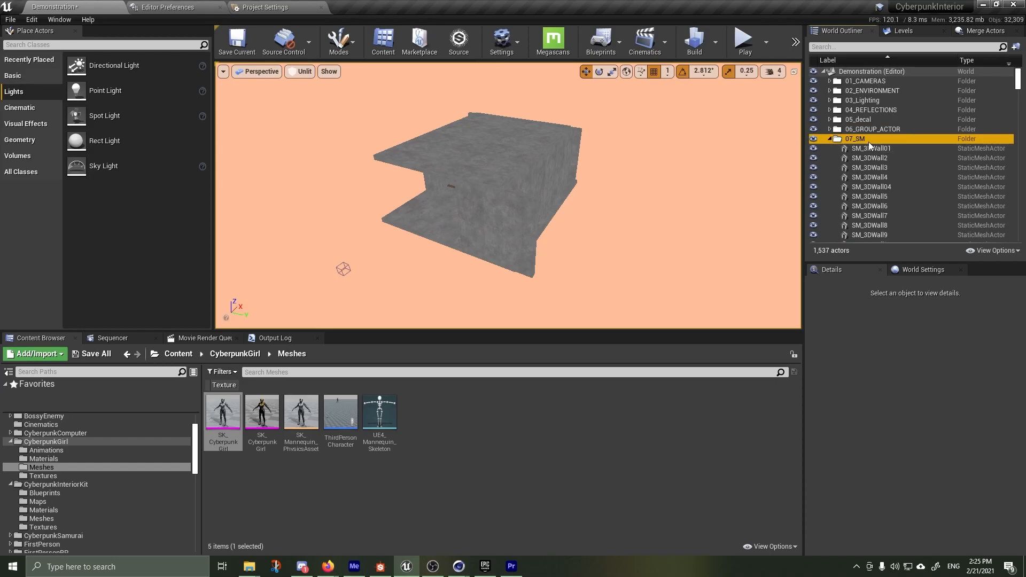
click(829, 140)
click(831, 131)
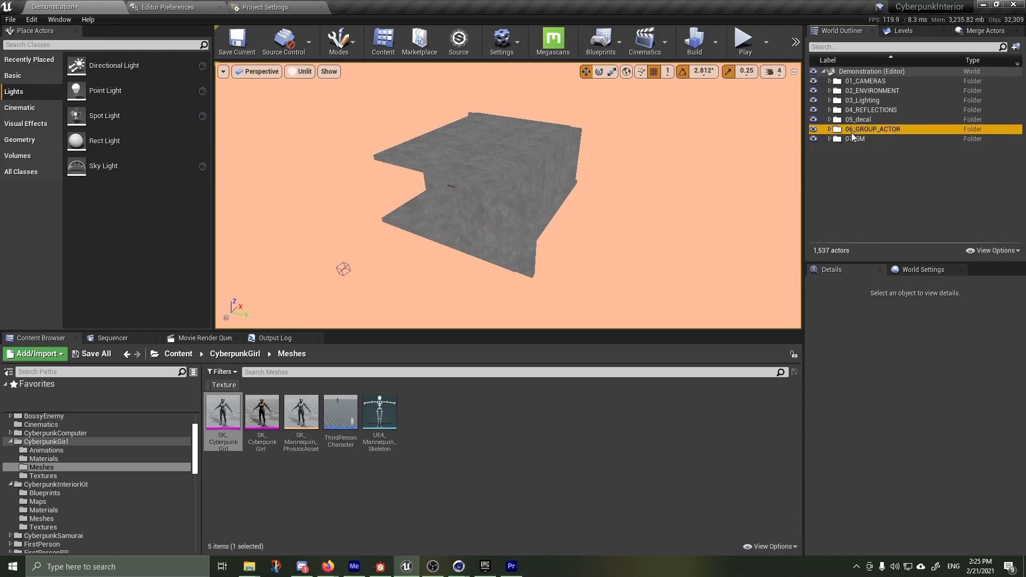
Select all actors in the 06_GROUP_ACTOR folder, from the first GroupActor through SM_WallOrangeCables15
click(831, 130)
click(849, 140)
scroll(917, 162, down, 18)
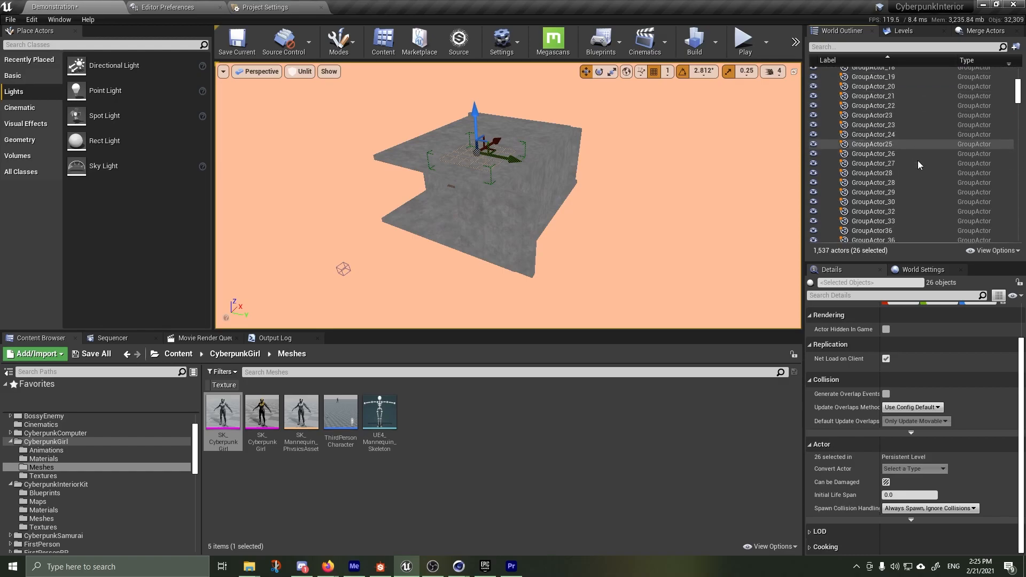
scroll(917, 162, down, 15)
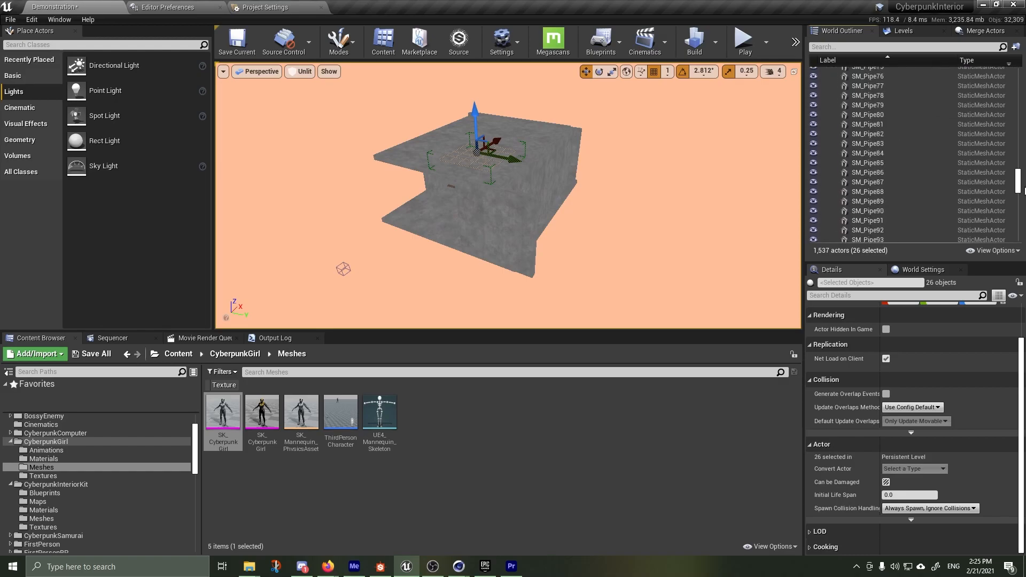
scroll(917, 162, down, 10)
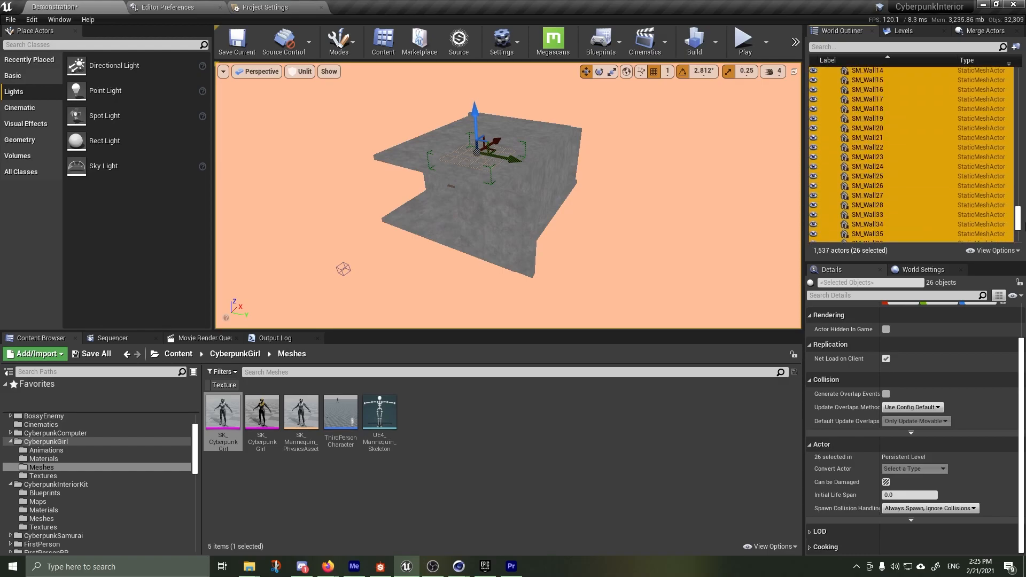
scroll(957, 225, down, 5)
shift+click(905, 228)
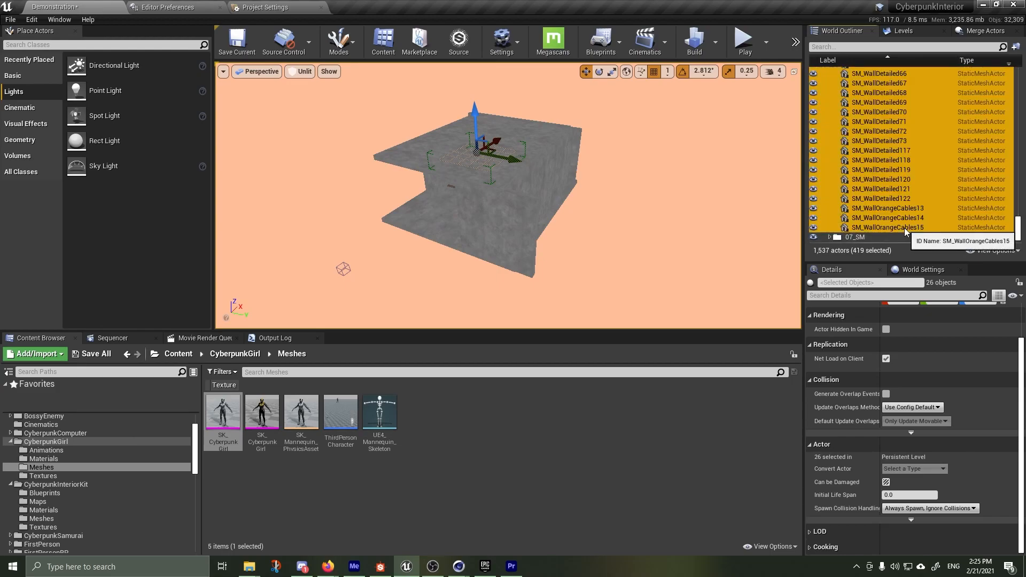
Extend the selection to include all static mesh actors in the 07_SM folder
click(828, 238)
scroll(896, 234, down, 3)
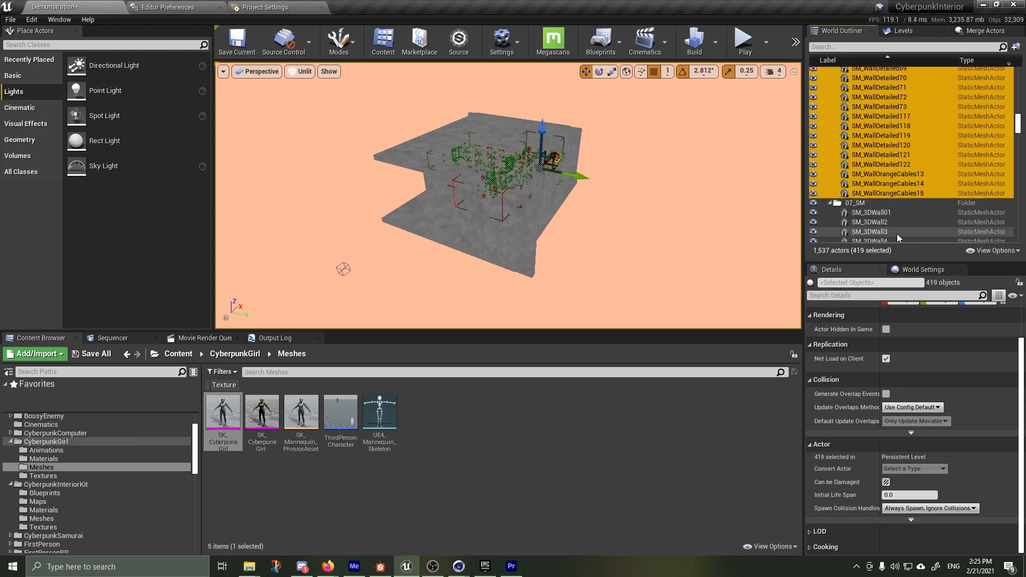
scroll(893, 223, down, 5)
drag(1018, 129, 1017, 77)
shift+click(890, 238)
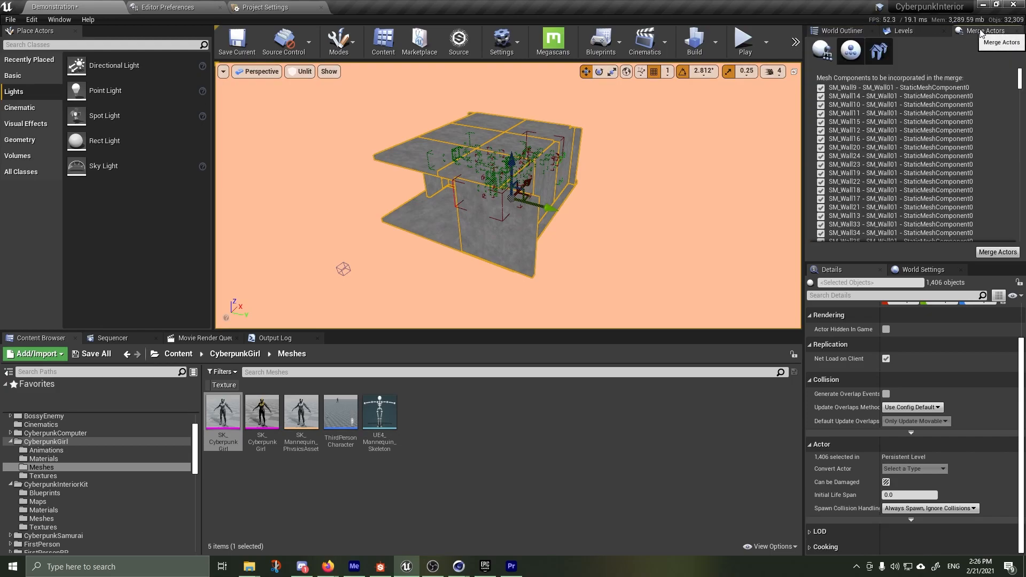
Merge the selected actors into a mesh named SM_MERGED_noBAKE_MAT_GROUP_test, saved in the CyberpunkInteriorKit folder
scroll(862, 107, down, 10)
scroll(857, 141, down, 5)
scroll(854, 157, down, 8)
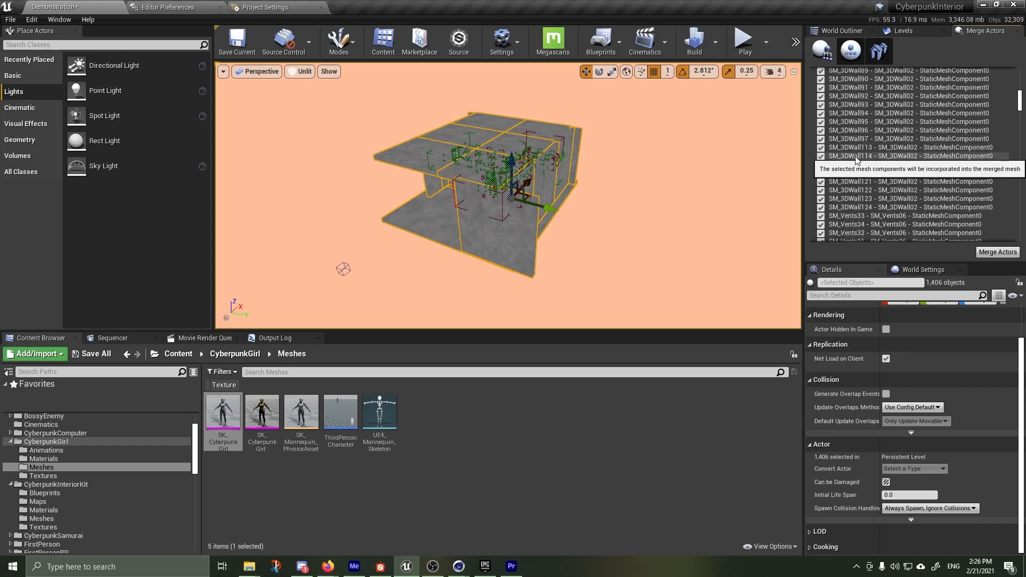
drag(1019, 103, 1019, 77)
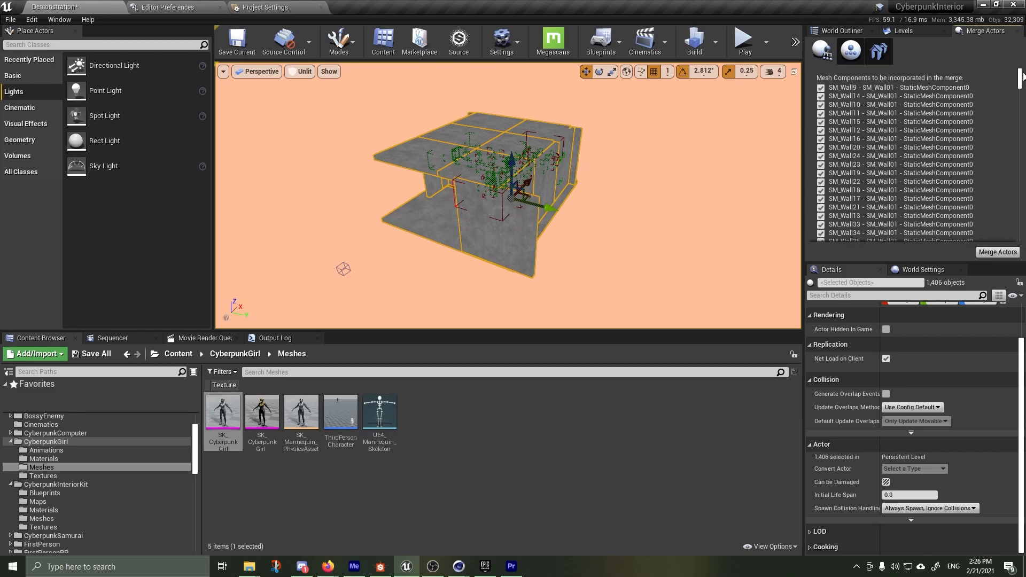
click(995, 253)
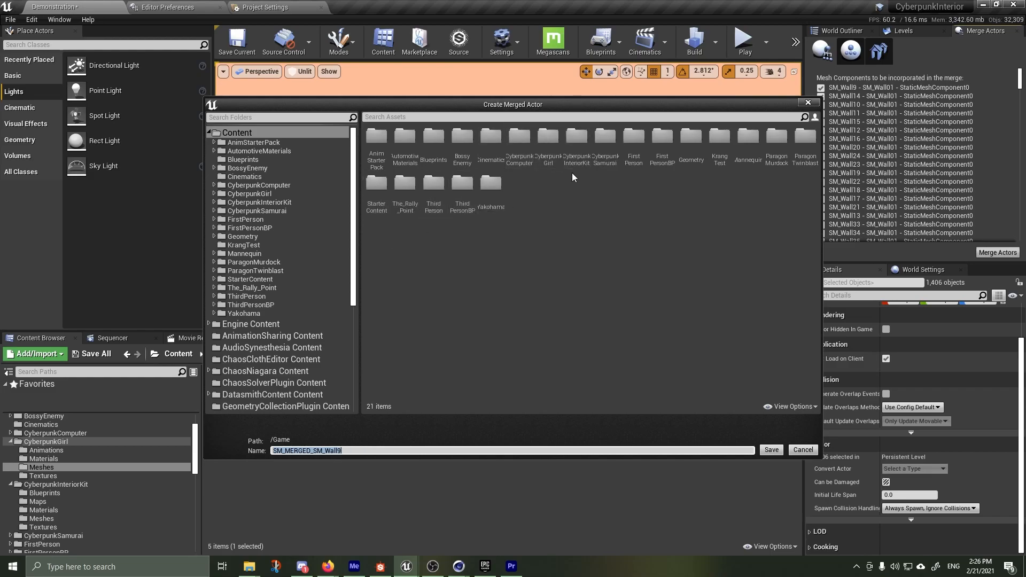
double_click(580, 138)
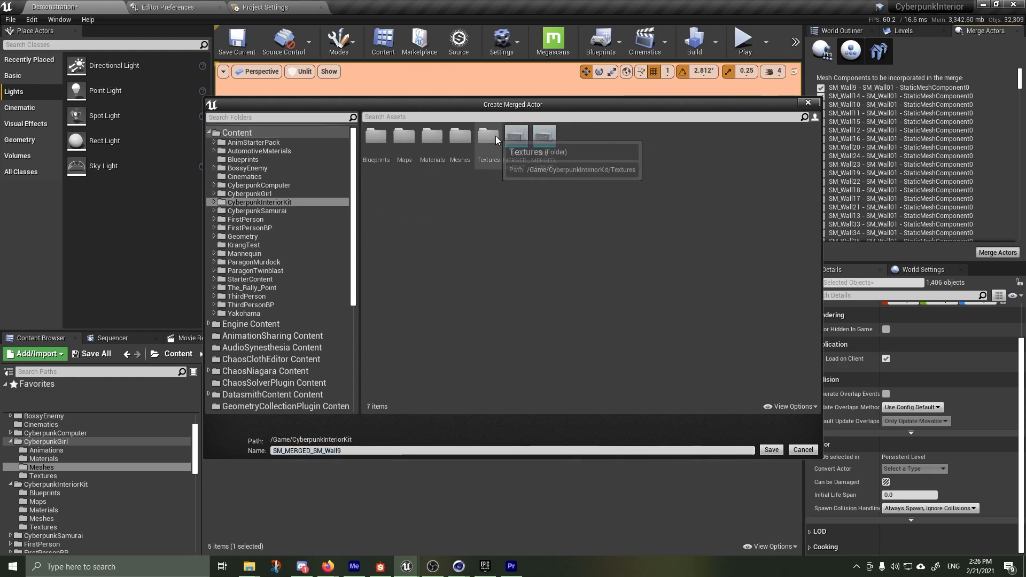
click(544, 140)
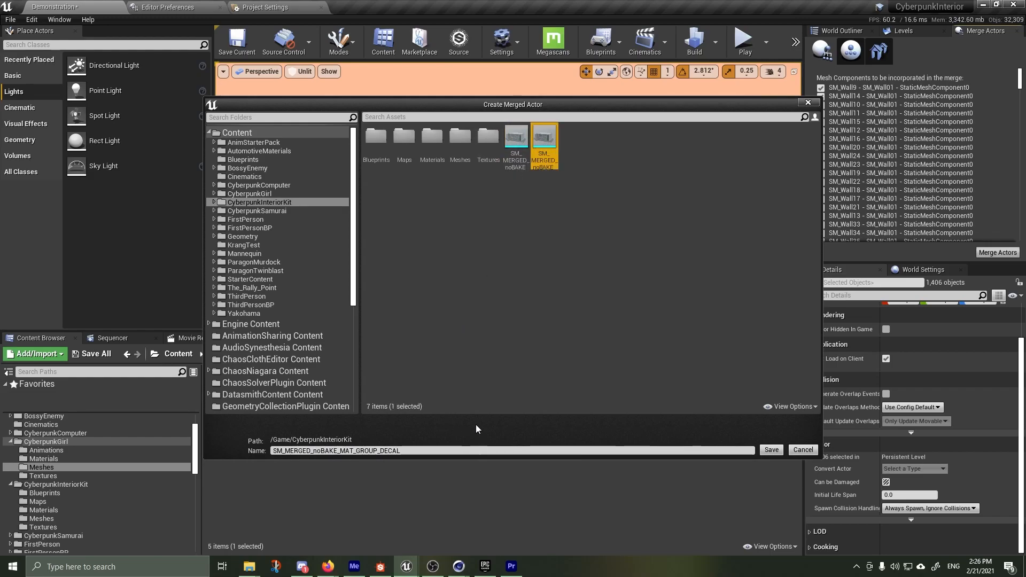
click(429, 451)
click(429, 451)
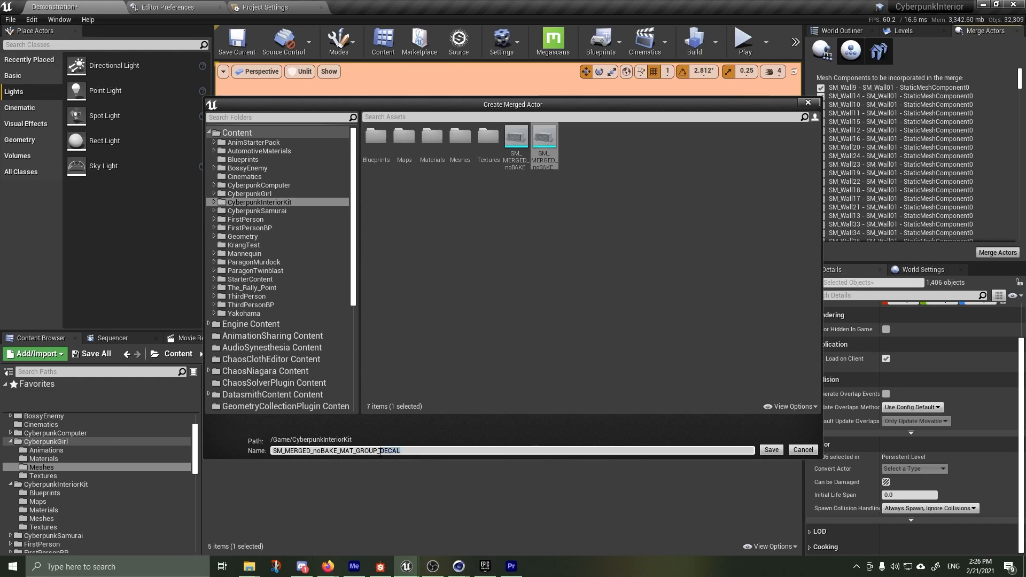
key(BackSpace)
click(769, 451)
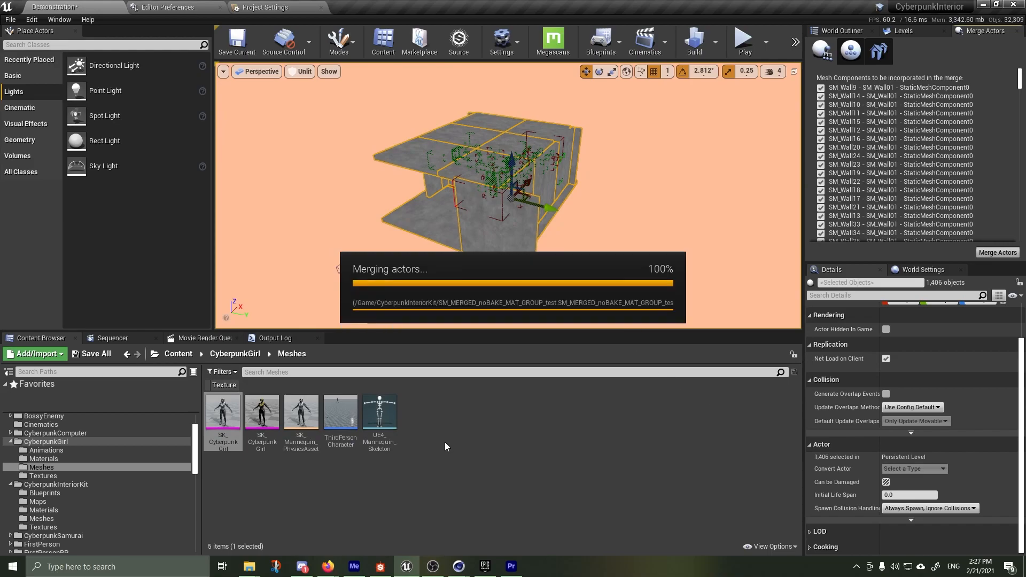
Open the merged SM_MERGED_noBAKE_MAT_GROUP_test mesh in a maximized Static Mesh Editor
click(495, 499)
click(506, 414)
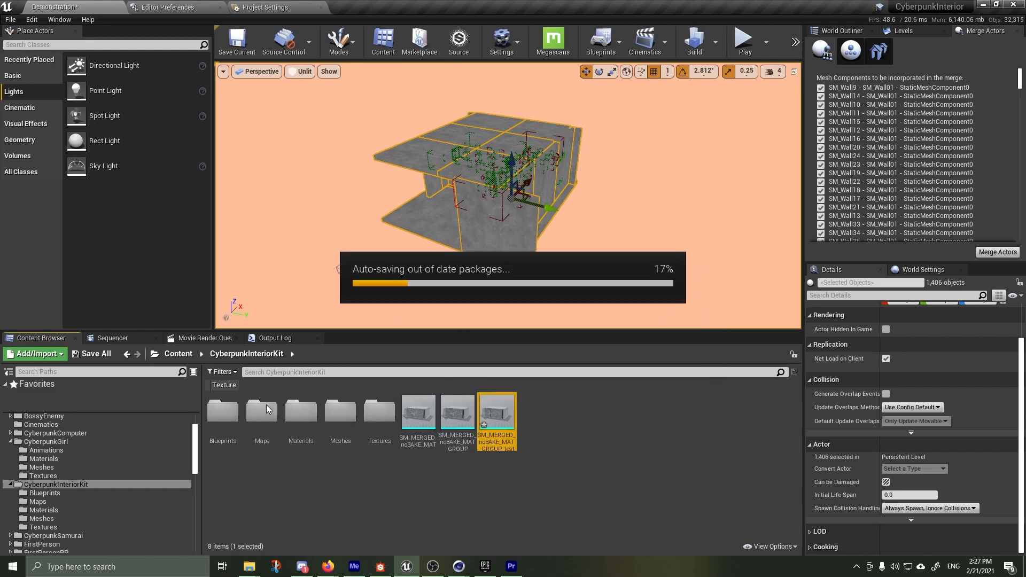
double_click(497, 414)
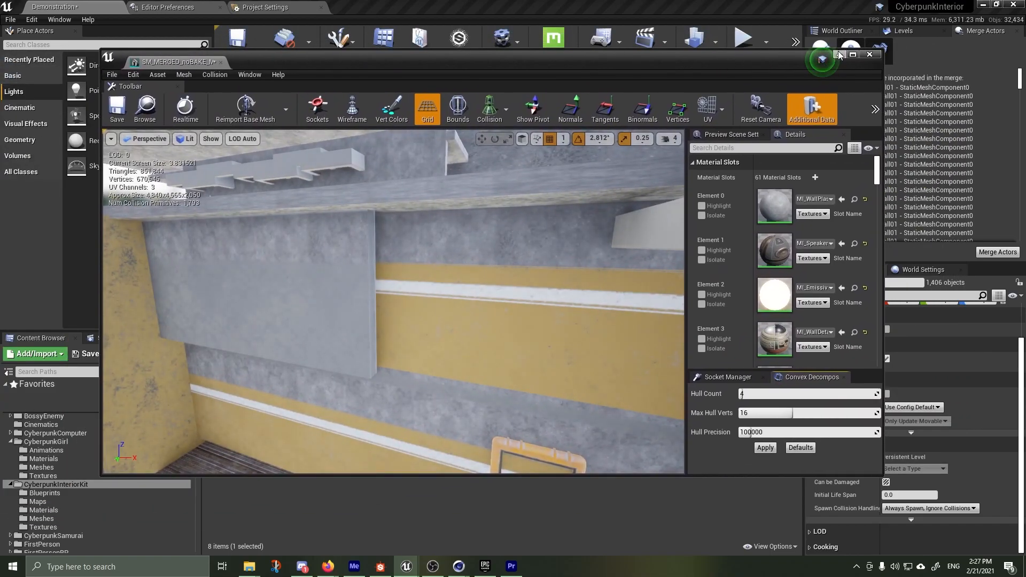
click(852, 54)
Examine the merged mesh's outer shell, its furnished interior and its list of material slots
scroll(441, 214, up, 5)
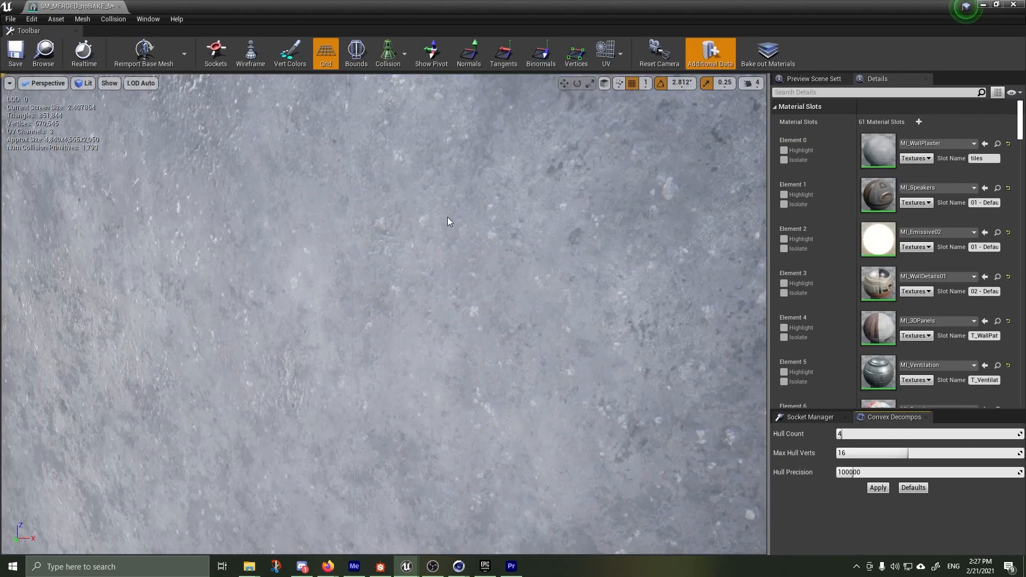
scroll(450, 220, down, 8)
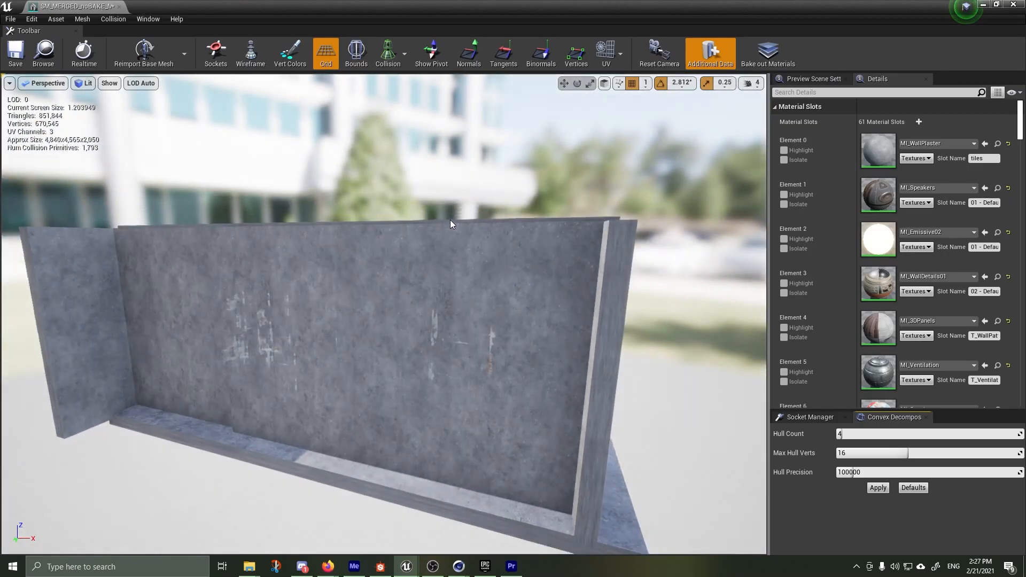
scroll(449, 219, down, 2)
scroll(371, 209, down, 4)
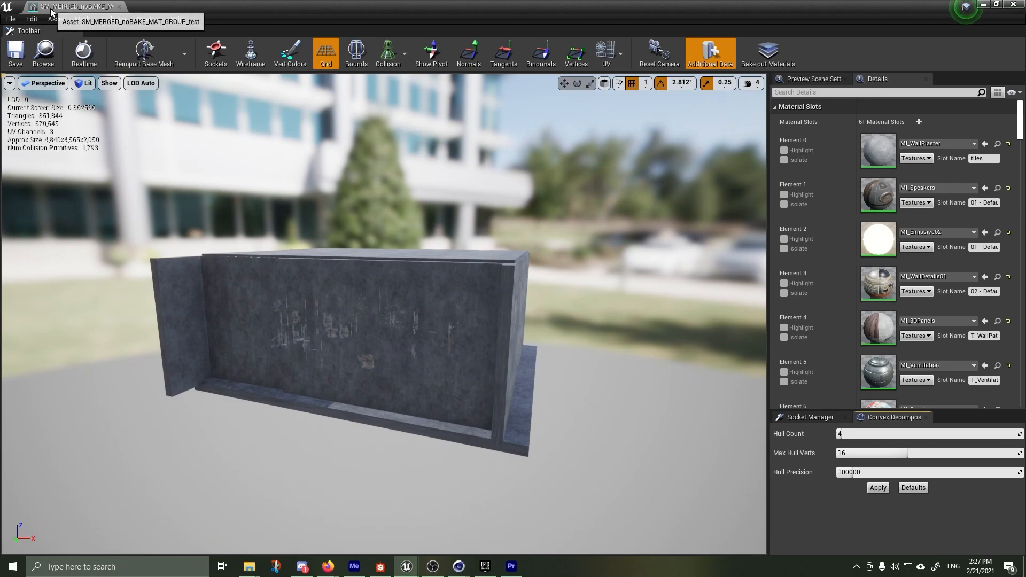
drag(483, 236, 363, 239)
right_drag(364, 239, 812, 279)
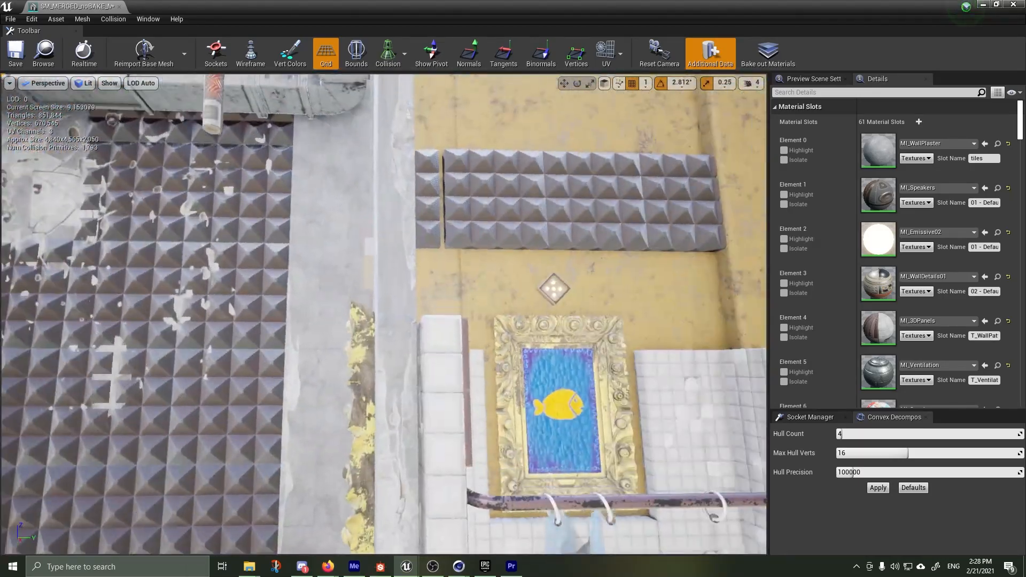
mouse_move(383, 314)
right_down()
mouse_move(470, 314)
mouse_move(417, 363)
mouse_move(240, 364)
mouse_move(353, 326)
mouse_move(326, 324)
mouse_move(342, 292)
mouse_move(307, 293)
right_up()
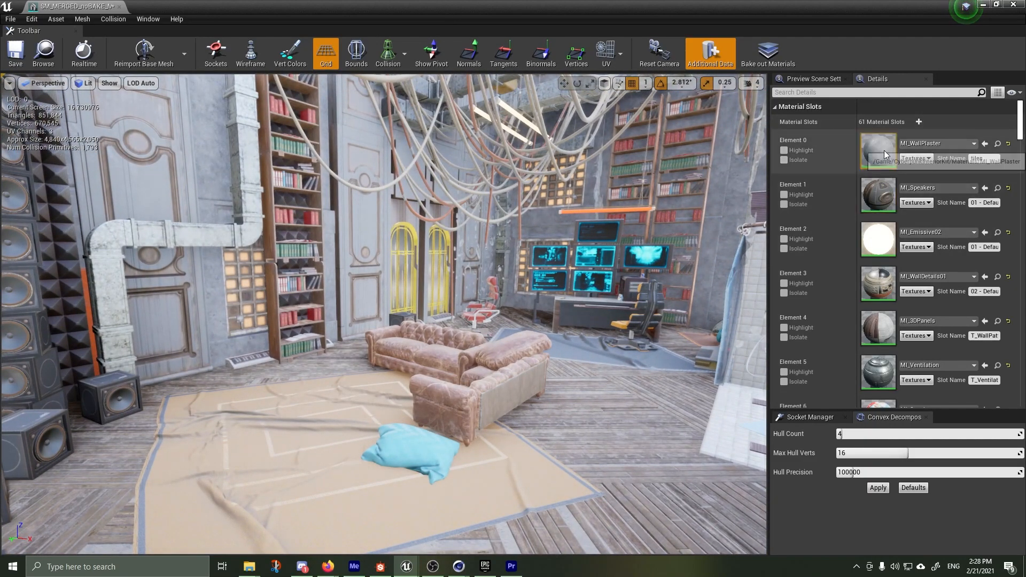
scroll(888, 256, down, 3)
scroll(888, 279, down, 15)
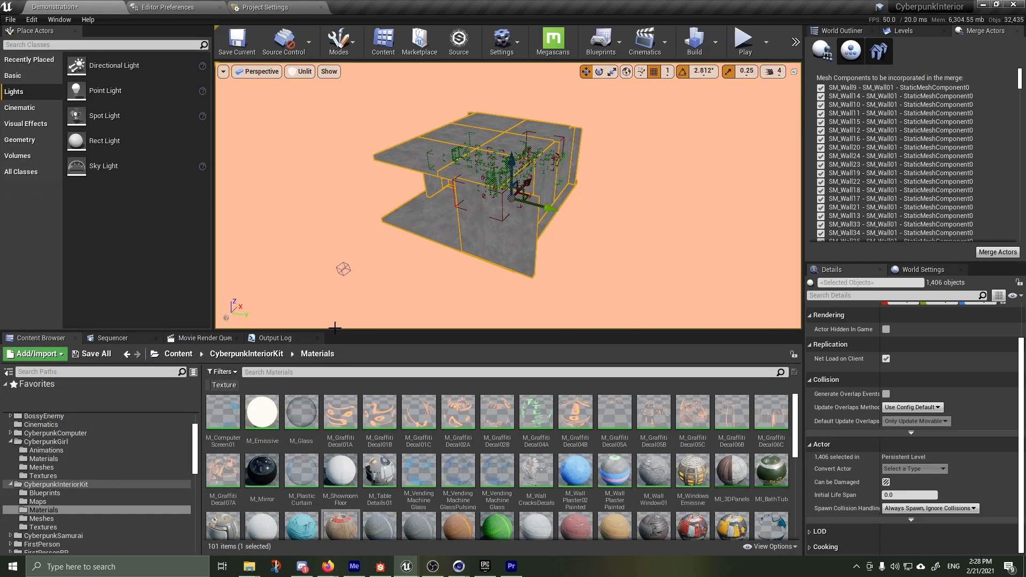
Open Content Browser 2 in the level editor and show the Materials folder of CyberpunkInteriorKit in it
click(59, 19)
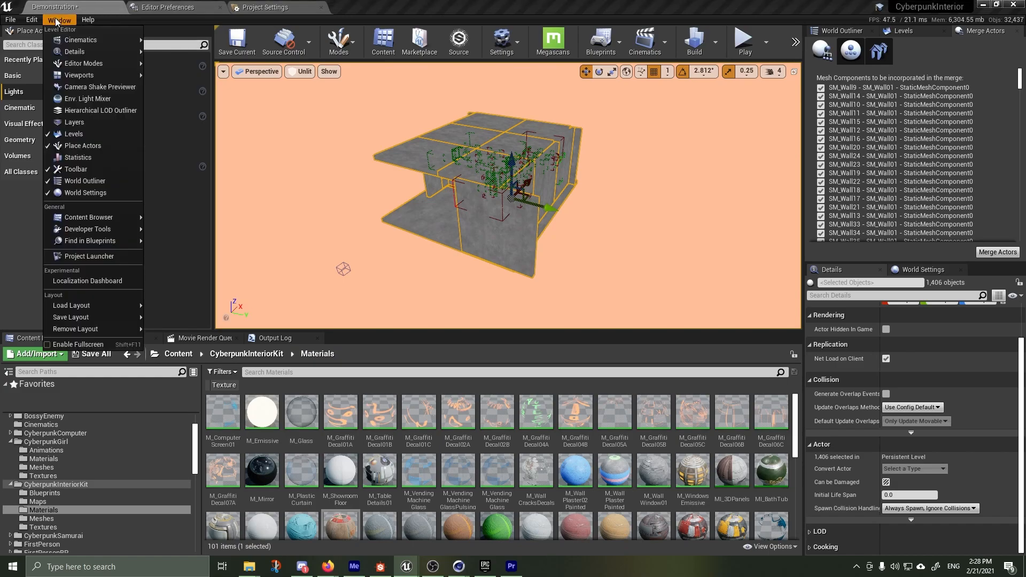
mouse_move(82, 216)
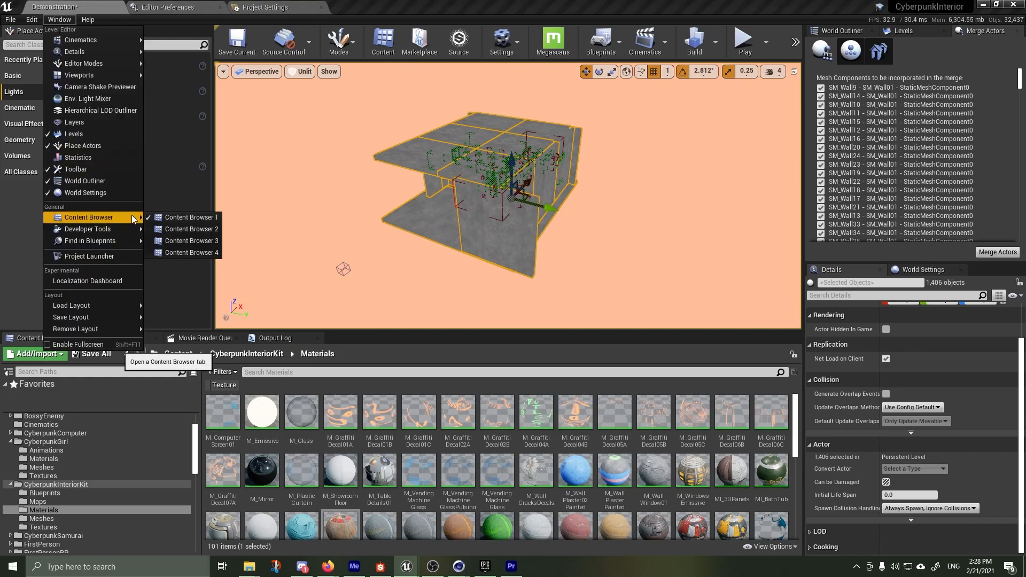
click(172, 236)
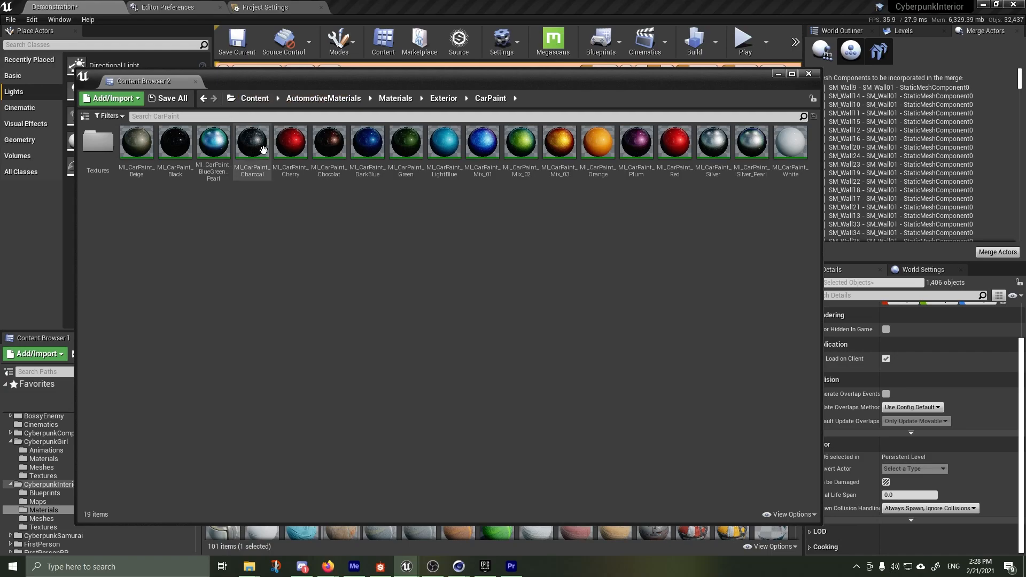
click(249, 98)
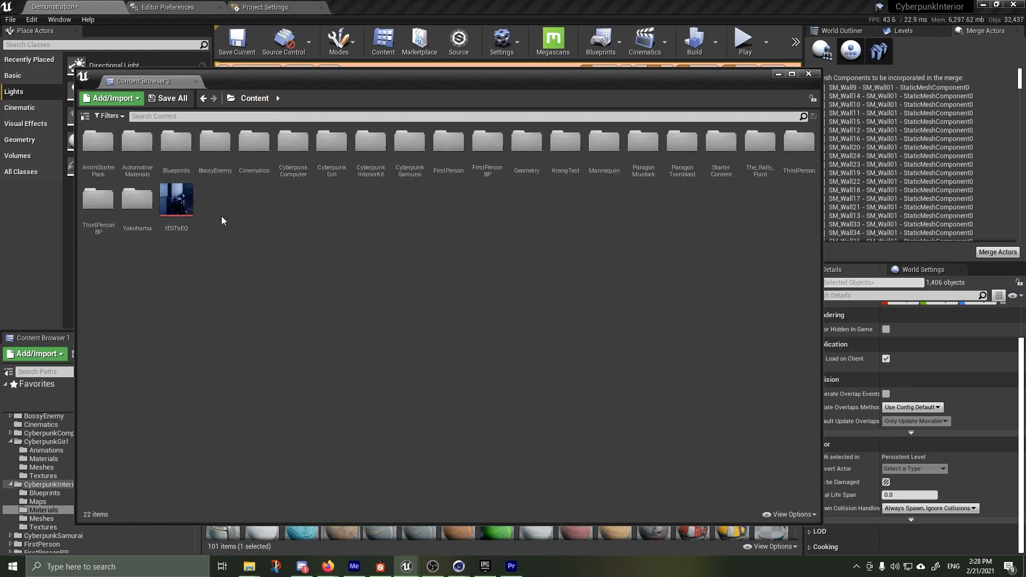
double_click(370, 143)
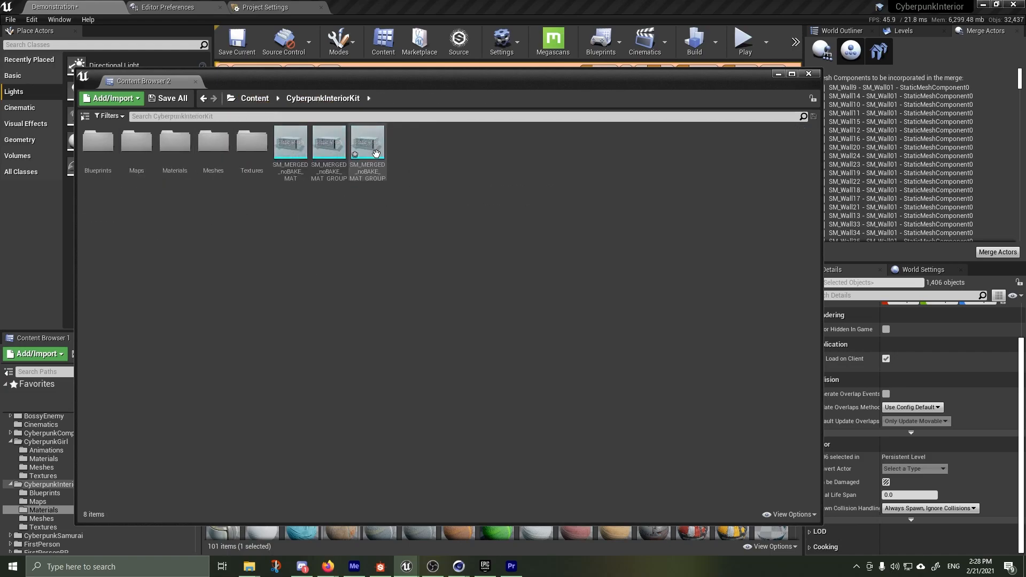
double_click(164, 171)
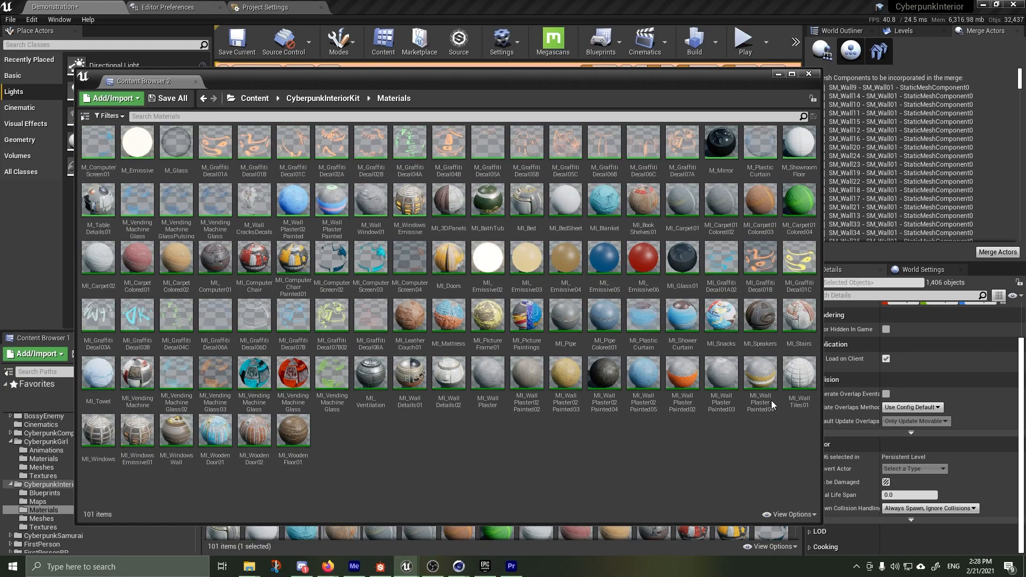
Select the non-decal materials from M_ComputerScreen01 to MI_WoodenFloor01, clear the selection and return to the CyberpunkInteriorKit folder
click(102, 146)
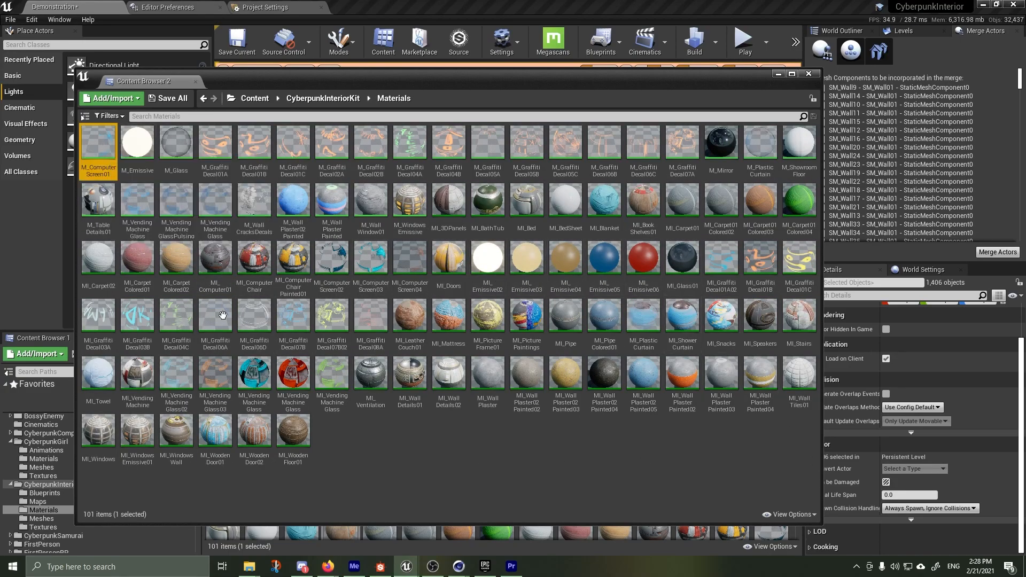
shift+click(302, 435)
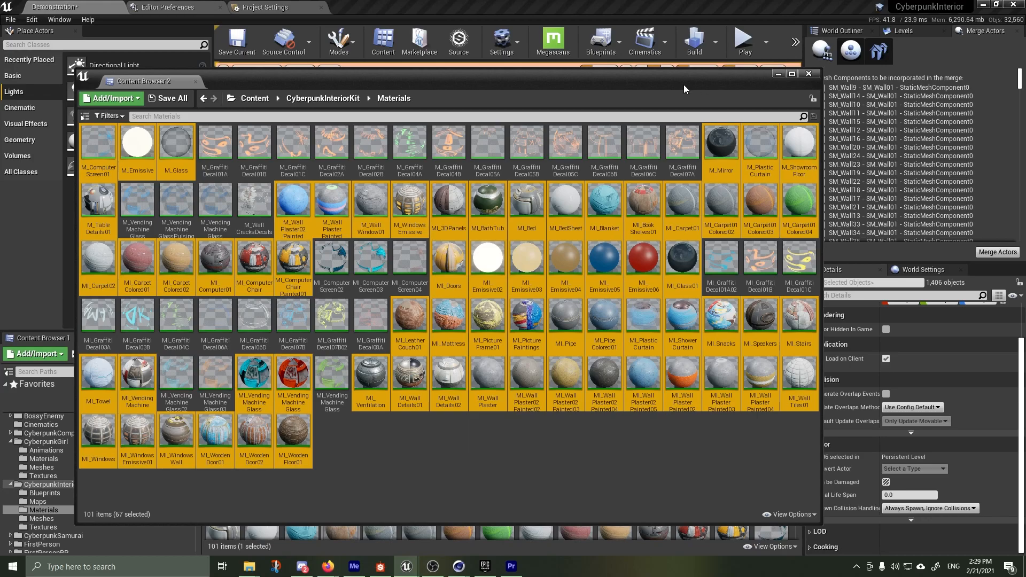
click(594, 454)
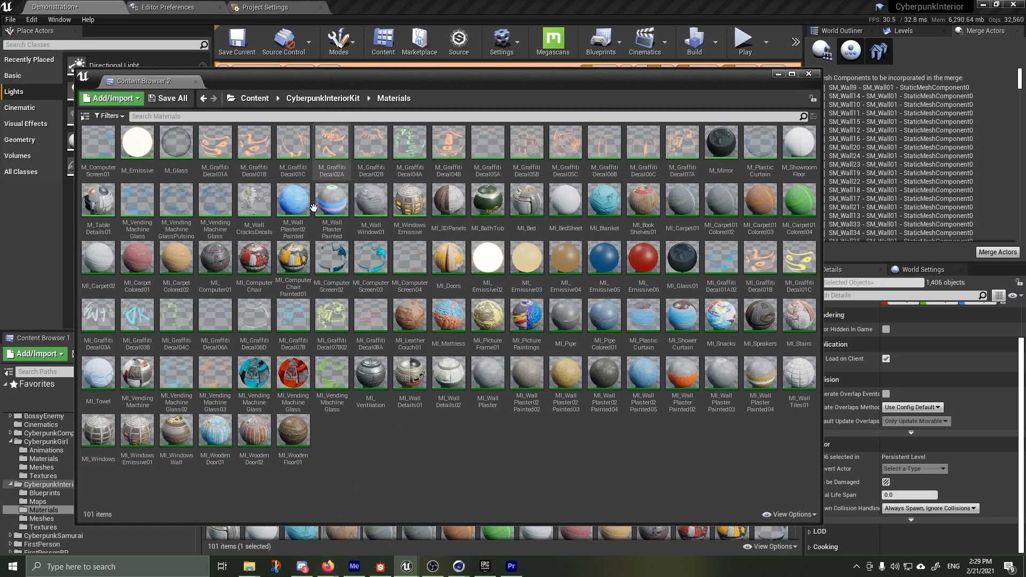
click(332, 98)
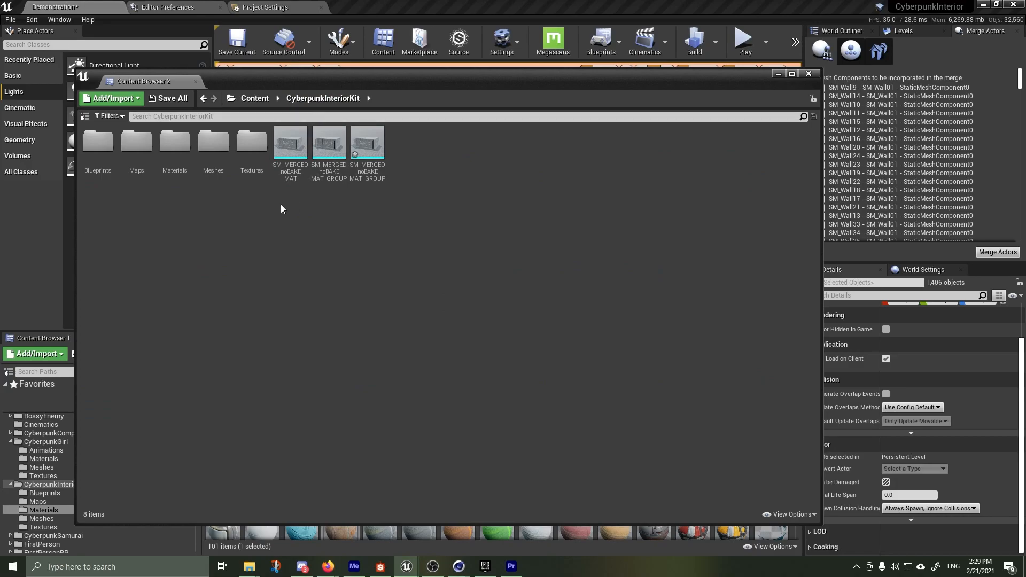
Open the Textures folder of CyberpunkInteriorKit and inspect the T_BathTub_BC, T_BathTub_N and T_BathTub_ORM textures
double_click(252, 142)
scroll(637, 368, down, 1)
scroll(641, 347, up, 1)
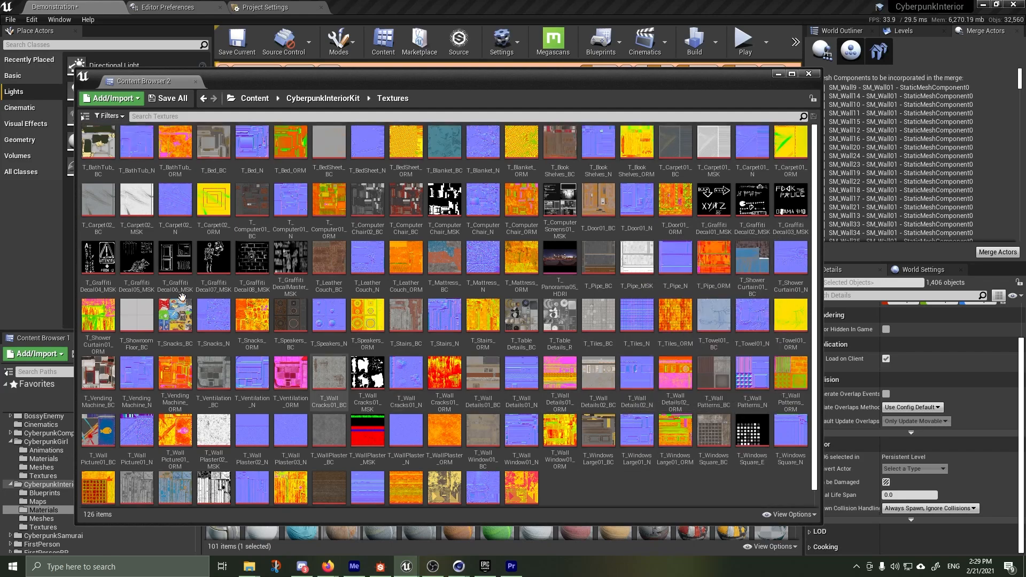
click(95, 149)
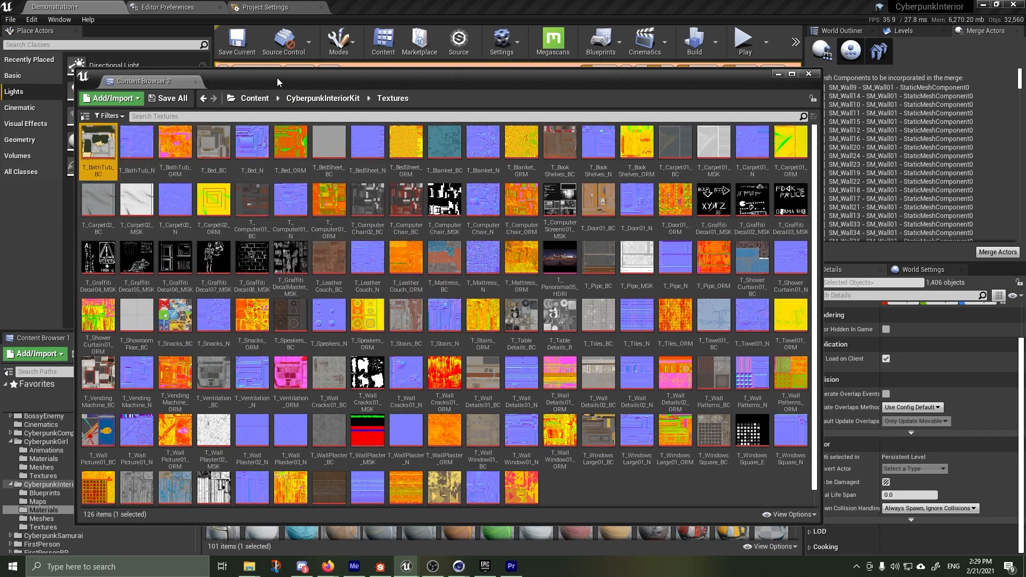
mouse_move(85, 172)
click(140, 145)
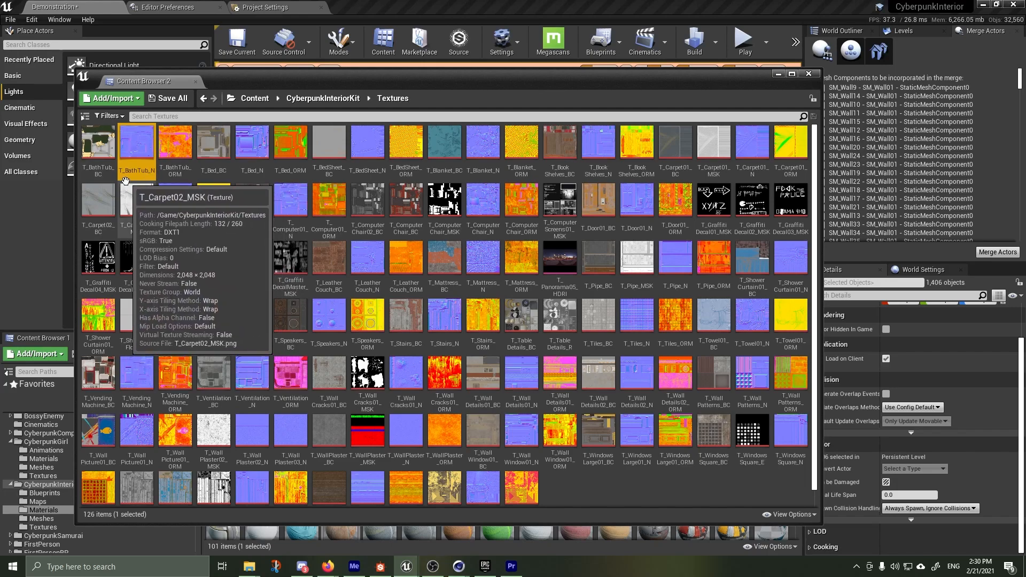
click(174, 144)
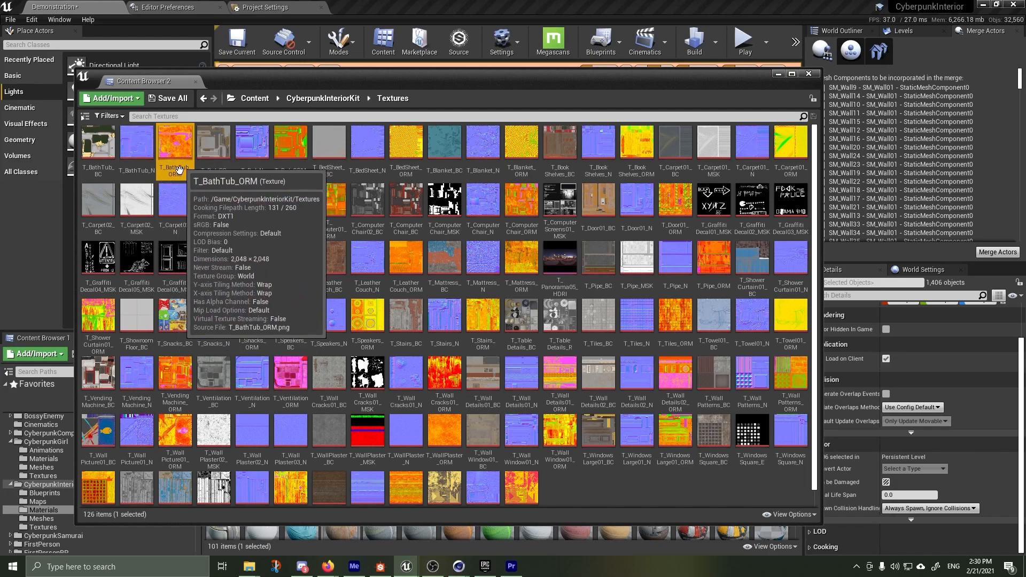
Open the T_BathTub_ORM texture in its editor and display only its red channel
double_click(169, 146)
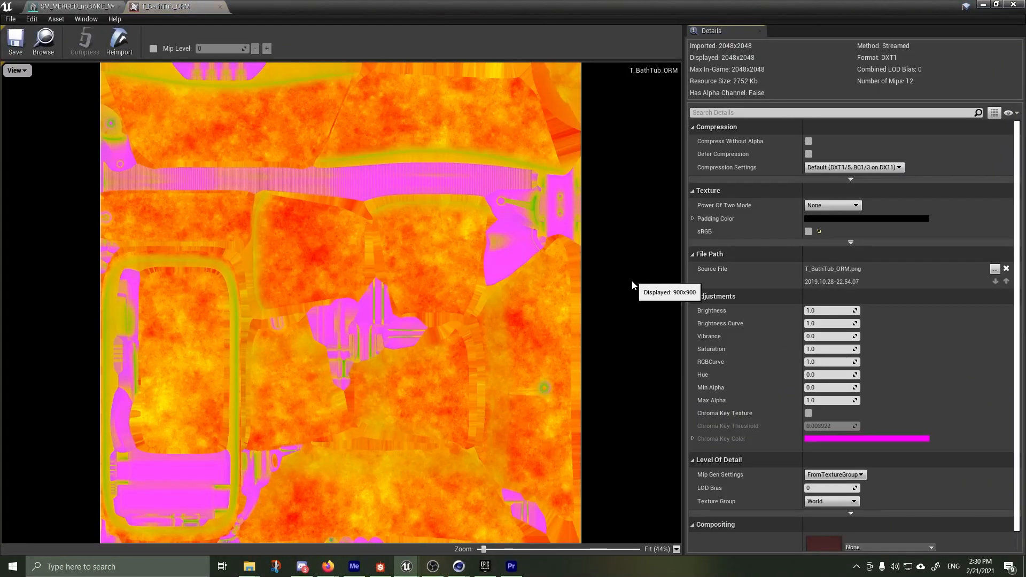
click(16, 70)
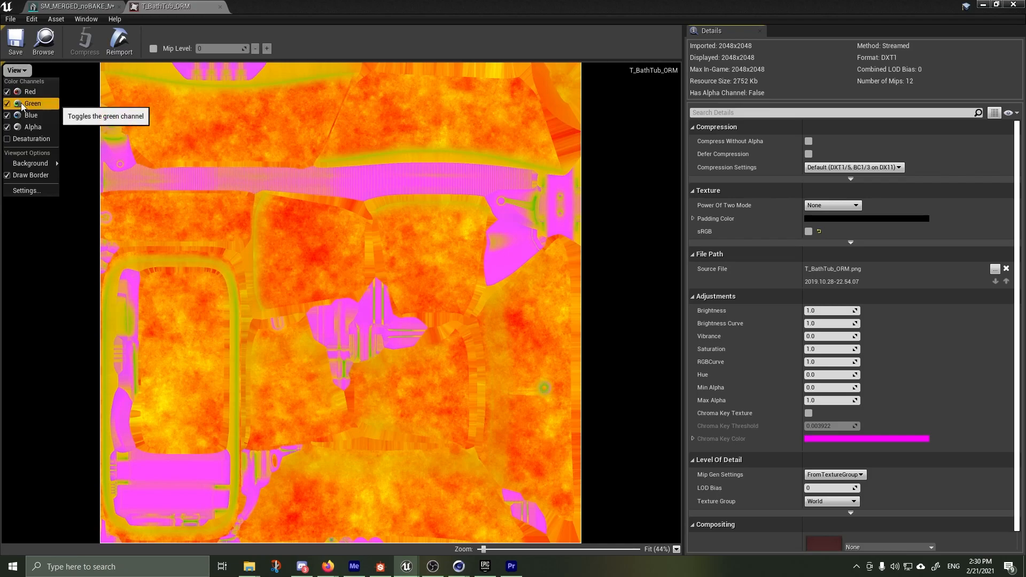
click(19, 103)
click(18, 115)
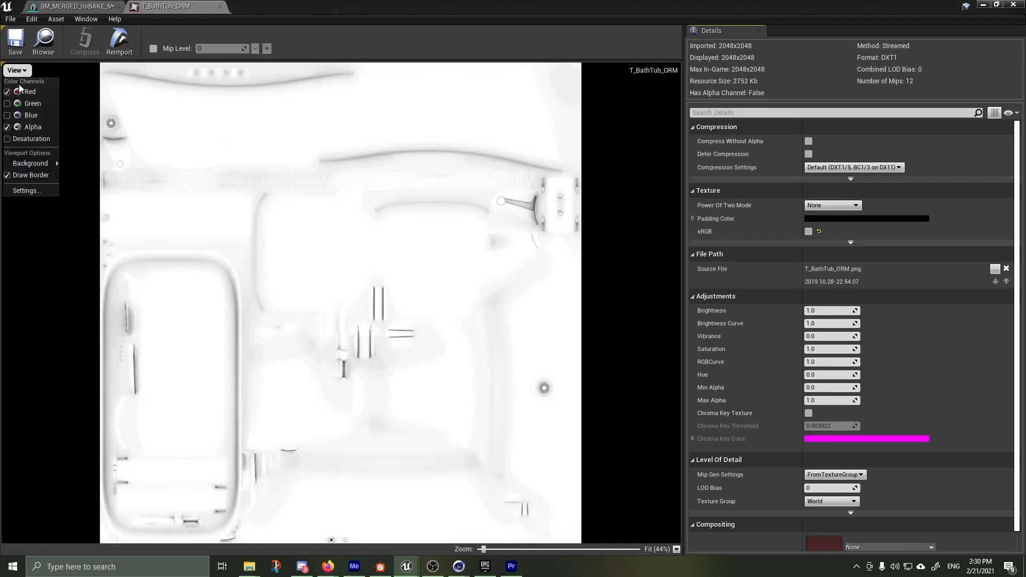
key(Escape)
click(16, 70)
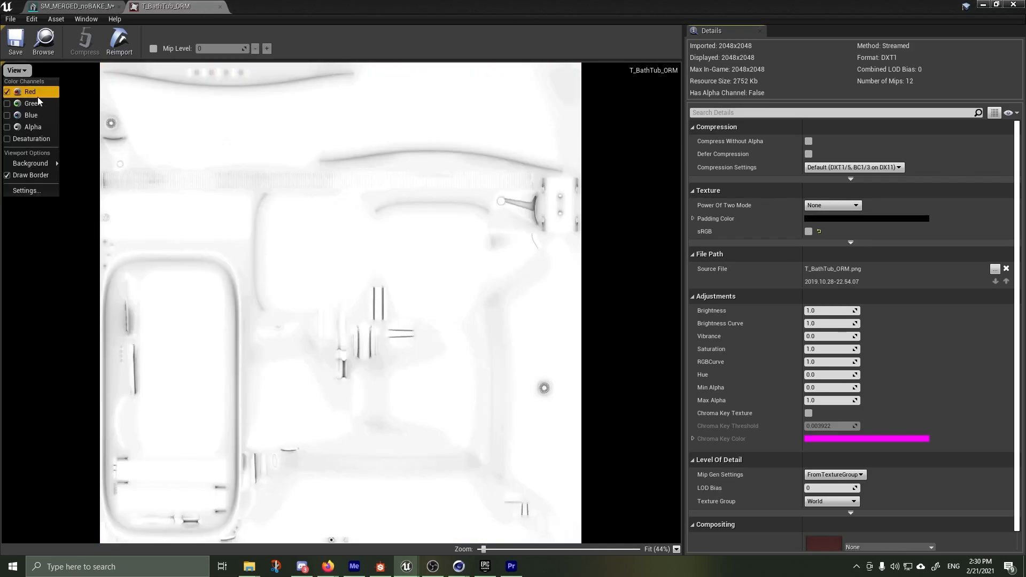
View the green and blue channels of T_BathTub_ORM one at a time, and finish with red, green and blue shown together
click(8, 92)
click(7, 104)
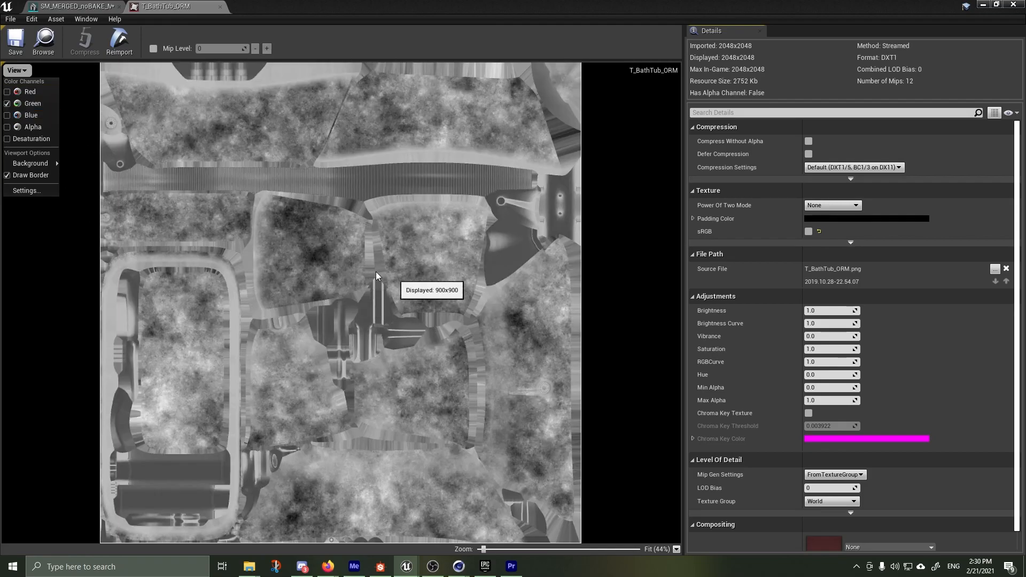
click(7, 104)
click(7, 116)
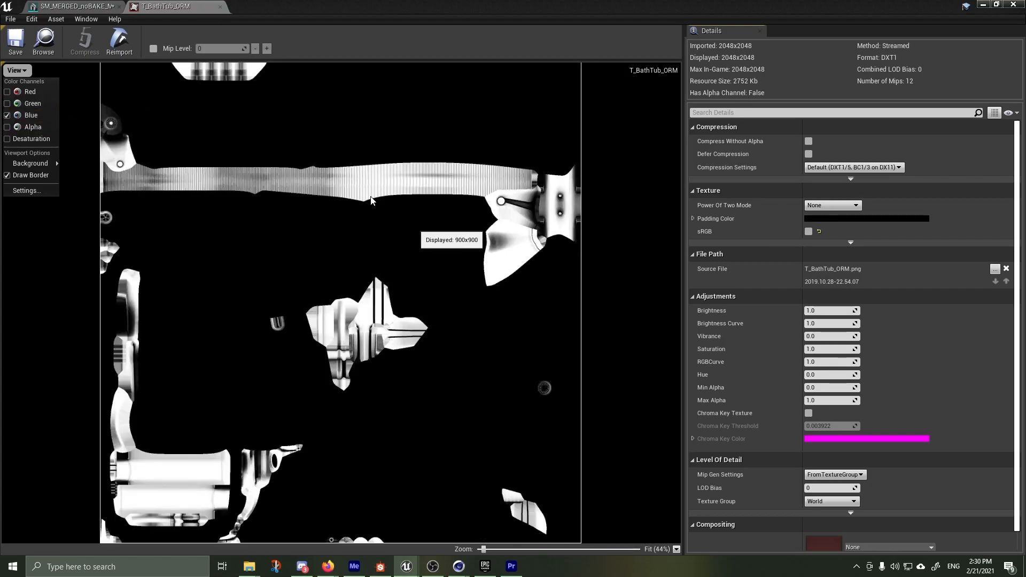
click(7, 116)
click(7, 91)
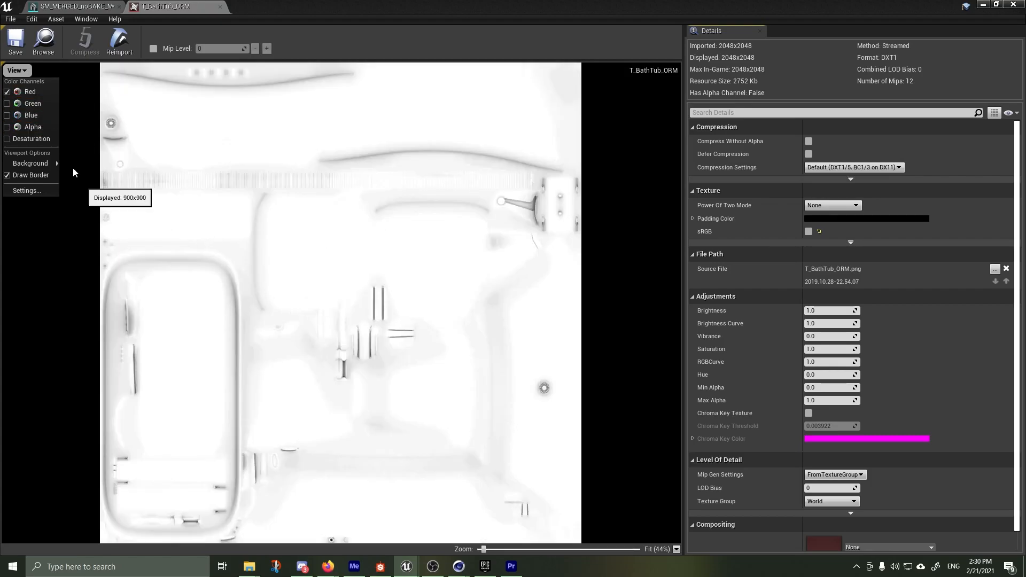
click(7, 103)
click(6, 115)
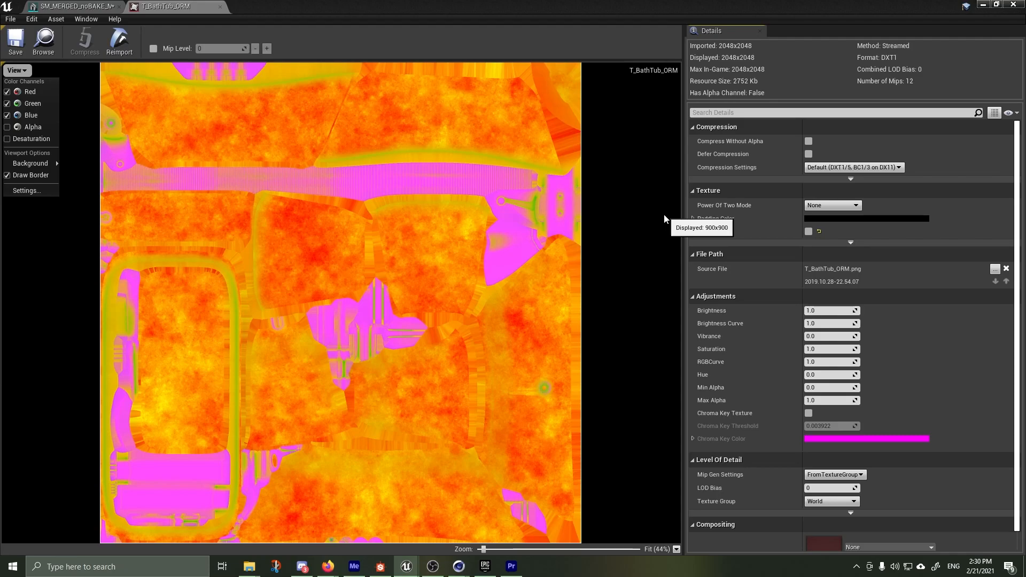
Close the T_BathTub_ORM texture editor and bring Content Browser 2 back in front
click(68, 7)
click(159, 7)
click(220, 7)
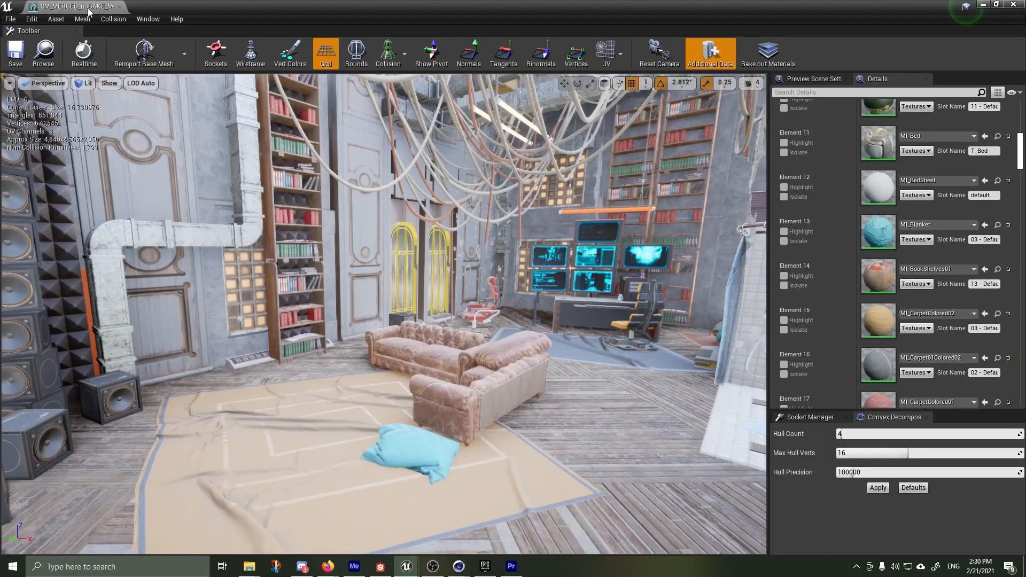
click(406, 566)
click(487, 484)
Select every texture from T_BathTub_BC to T_WoodenPictureFrame01_ORM and start the Export asset action on them
click(105, 150)
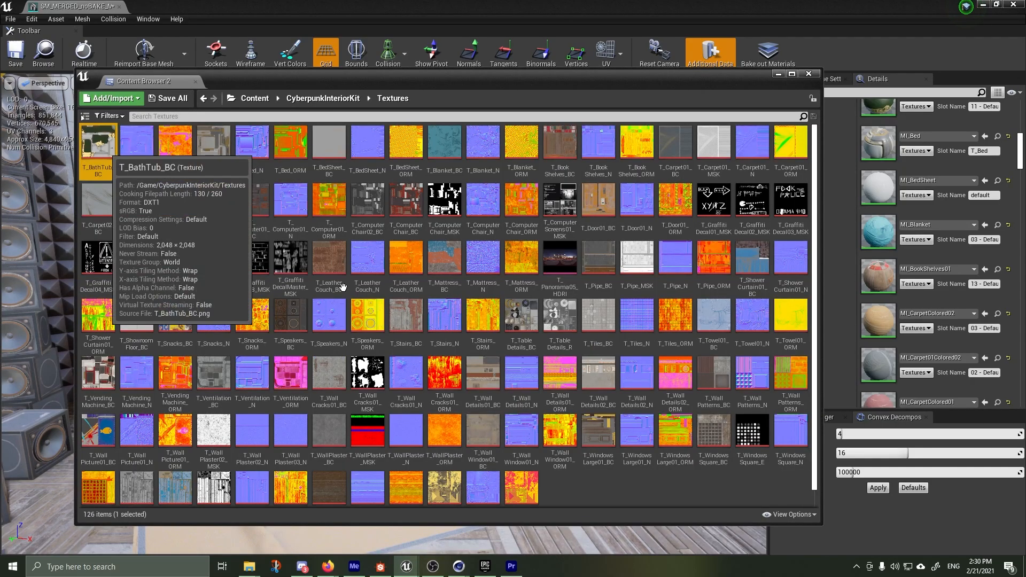
shift+click(529, 489)
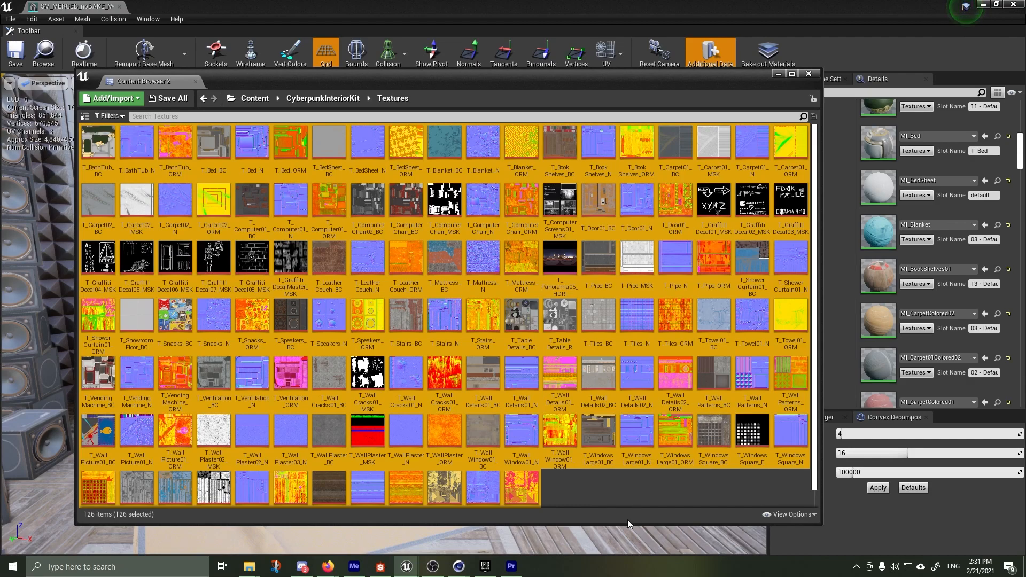
right_click(482, 356)
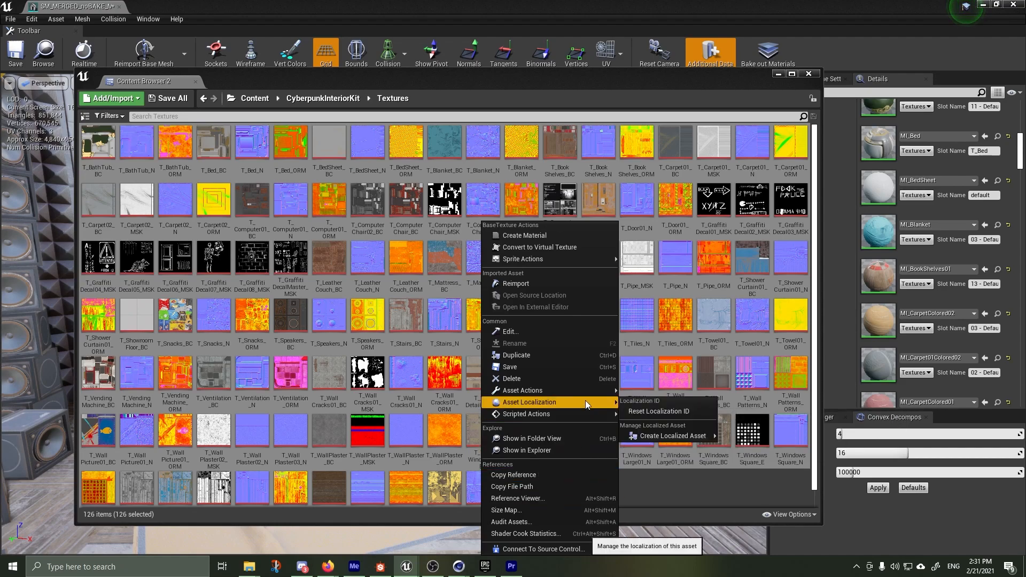
mouse_move(590, 393)
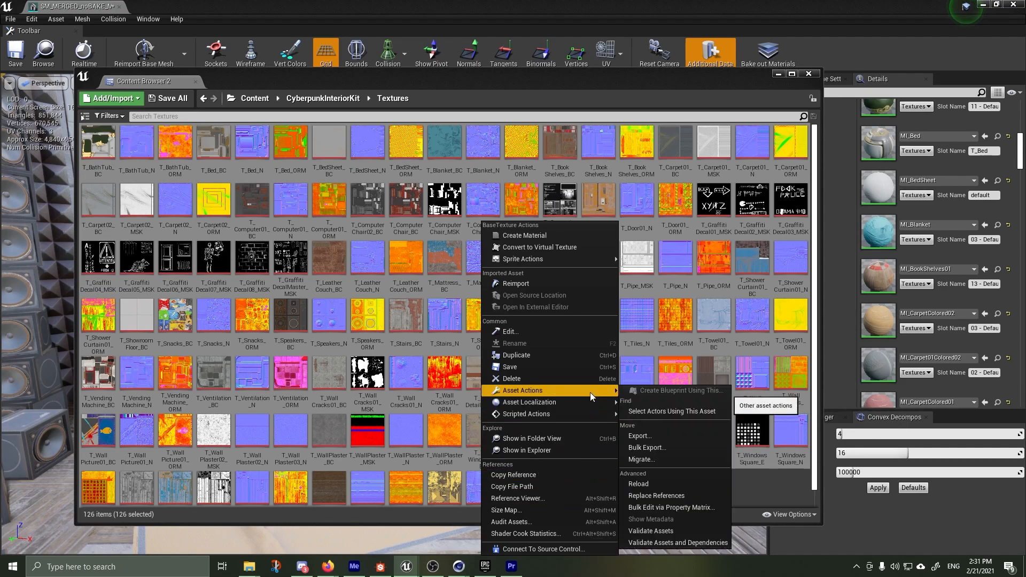
click(639, 437)
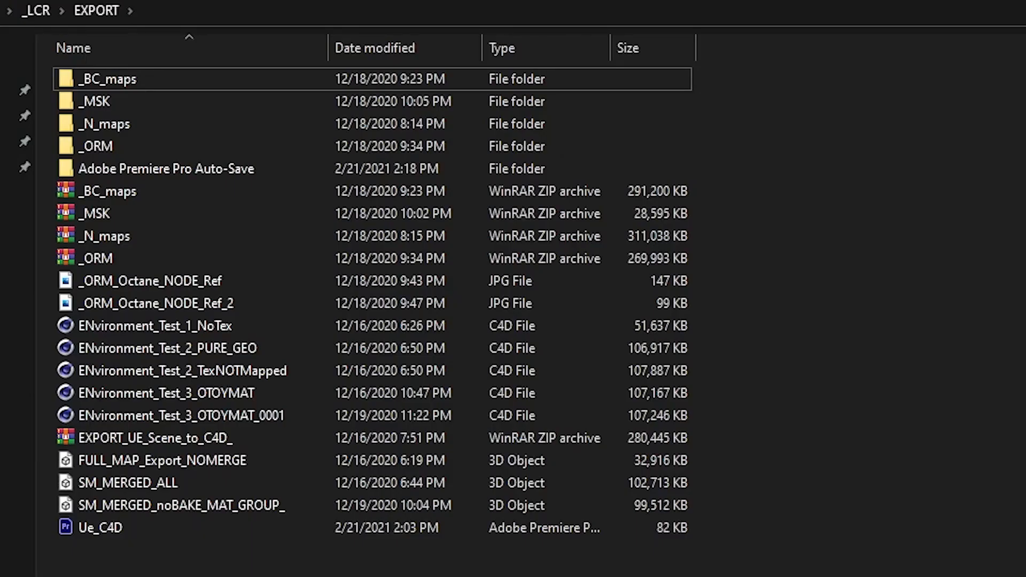
Check the _BC_maps, _MSK, _N_maps and _ORM folders and ZIP archives in the EXPORT folder and return to Unreal Editor
click(97, 76)
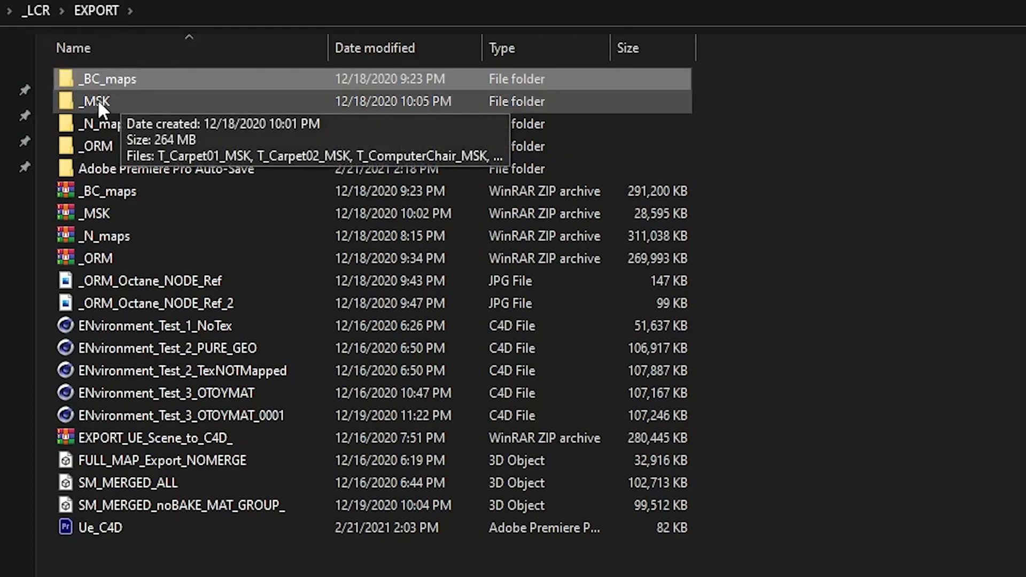
click(98, 101)
click(115, 126)
click(111, 148)
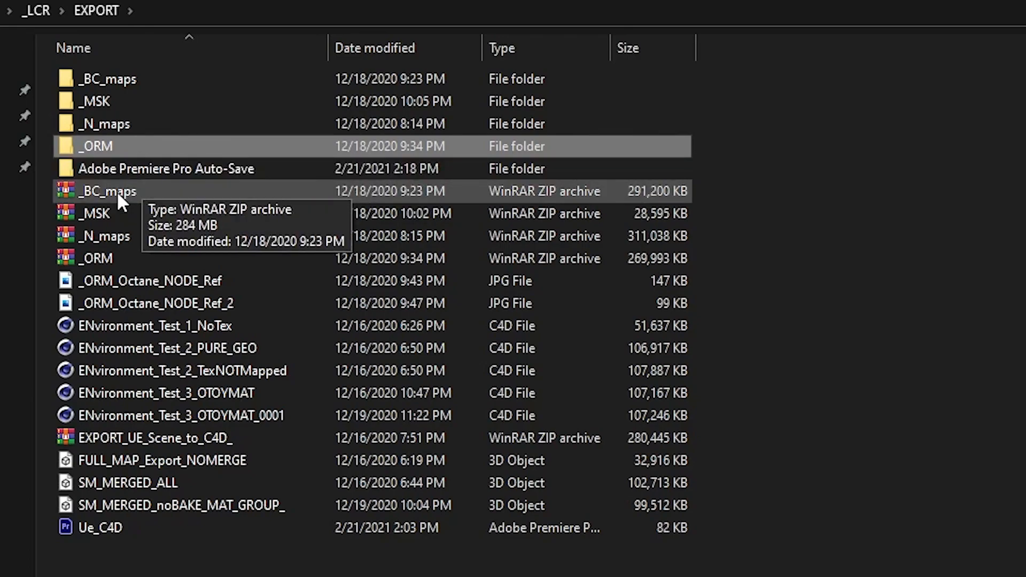
click(108, 215)
click(109, 237)
click(110, 257)
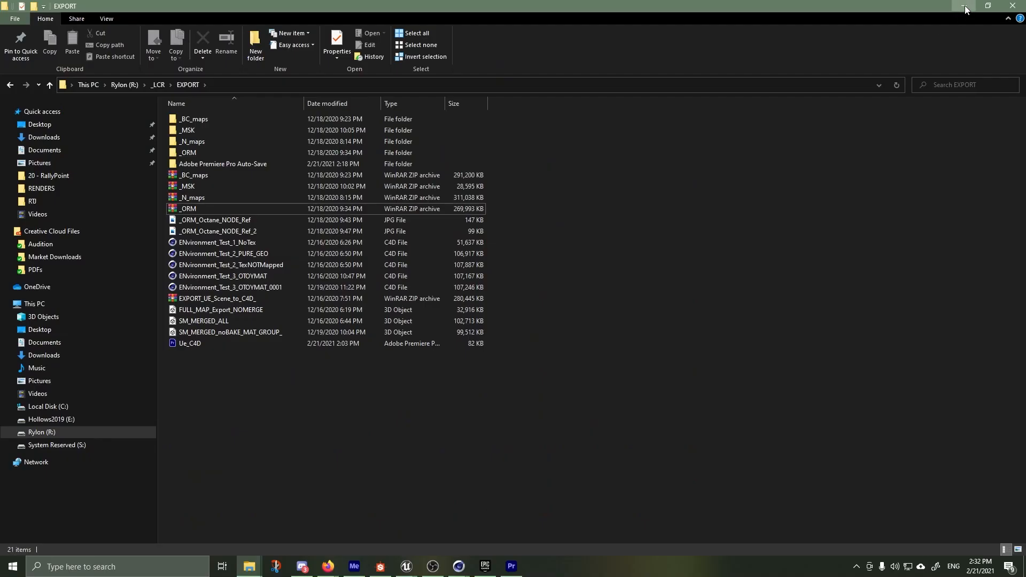
click(964, 5)
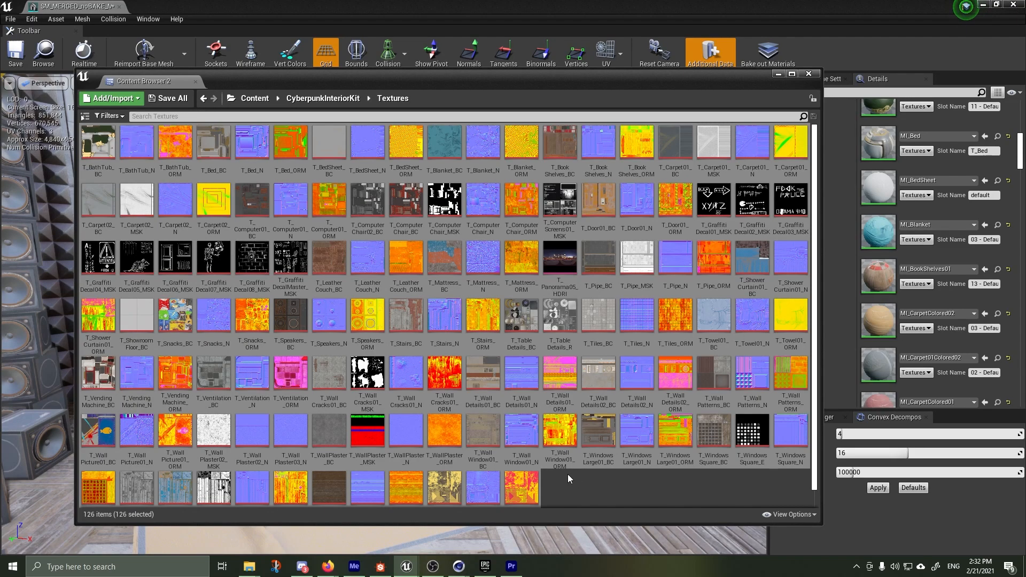
Leave the Textures folder and open the MERGE_WORLD level containing the merged mesh
click(330, 101)
click(254, 98)
double_click(356, 148)
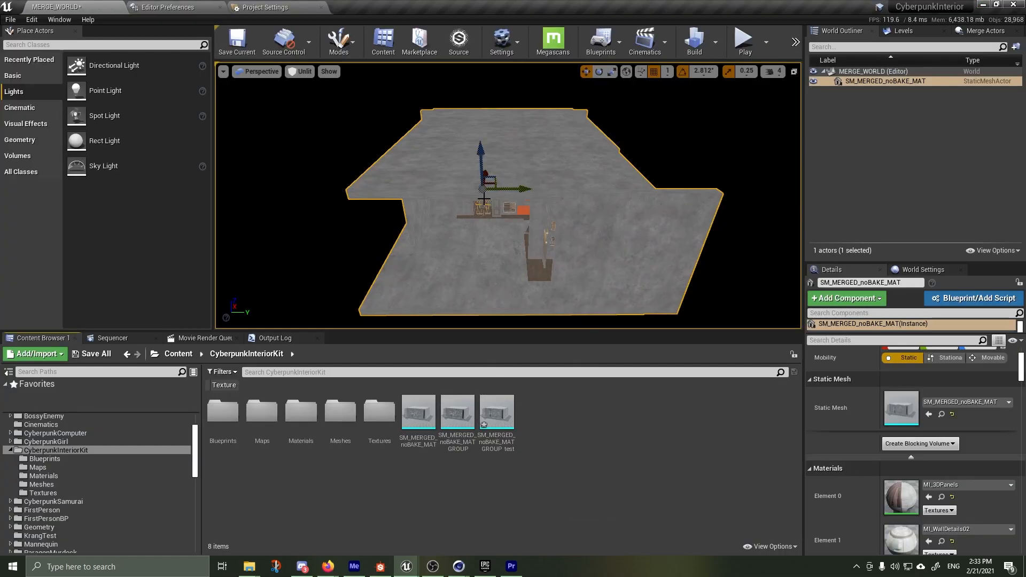
Reselect the SM_MERGED_noBAKE_MAT actor in the viewport and look through its material elements
key(Escape)
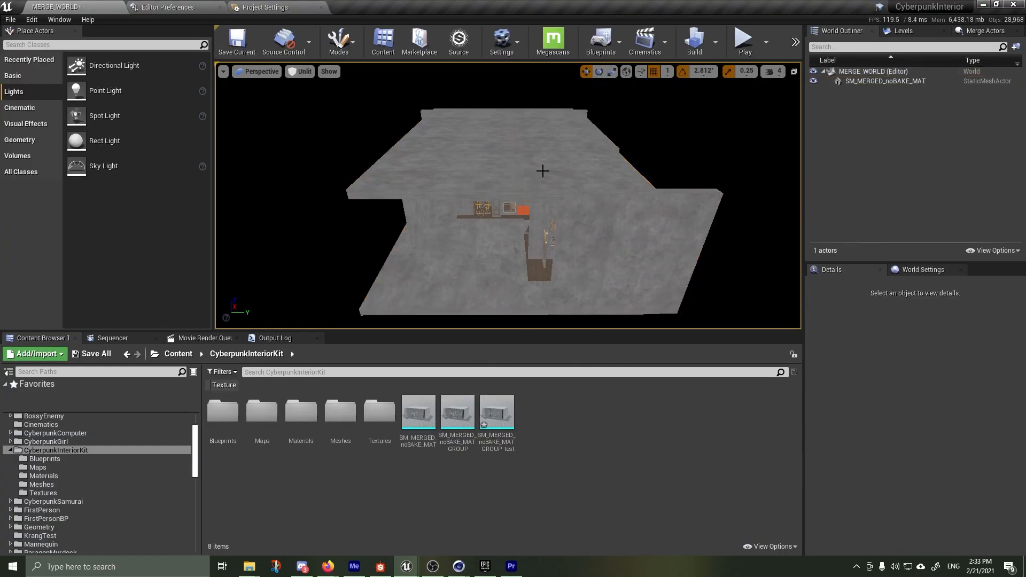
click(494, 172)
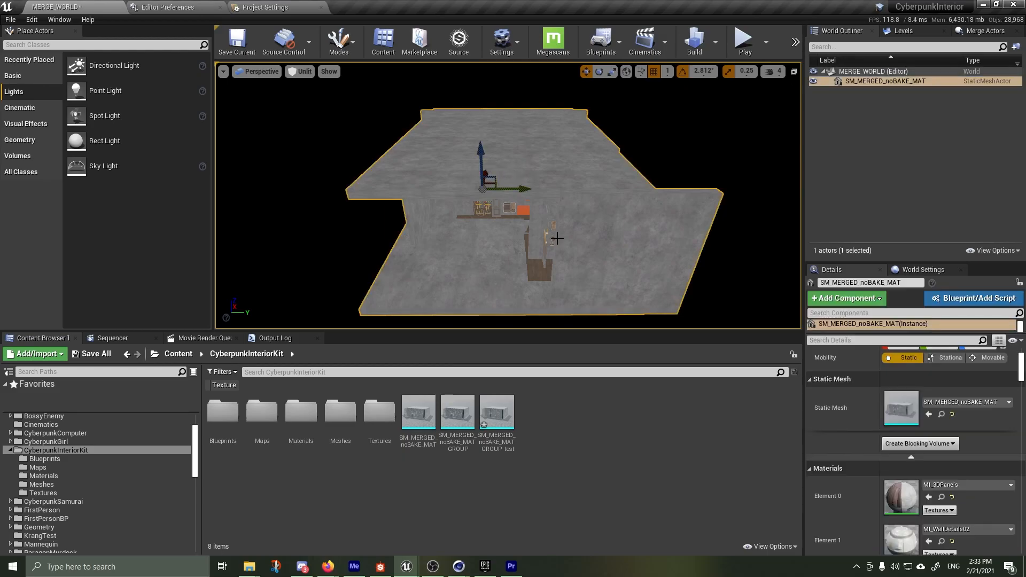
scroll(900, 480, down, 5)
scroll(900, 475, down, 12)
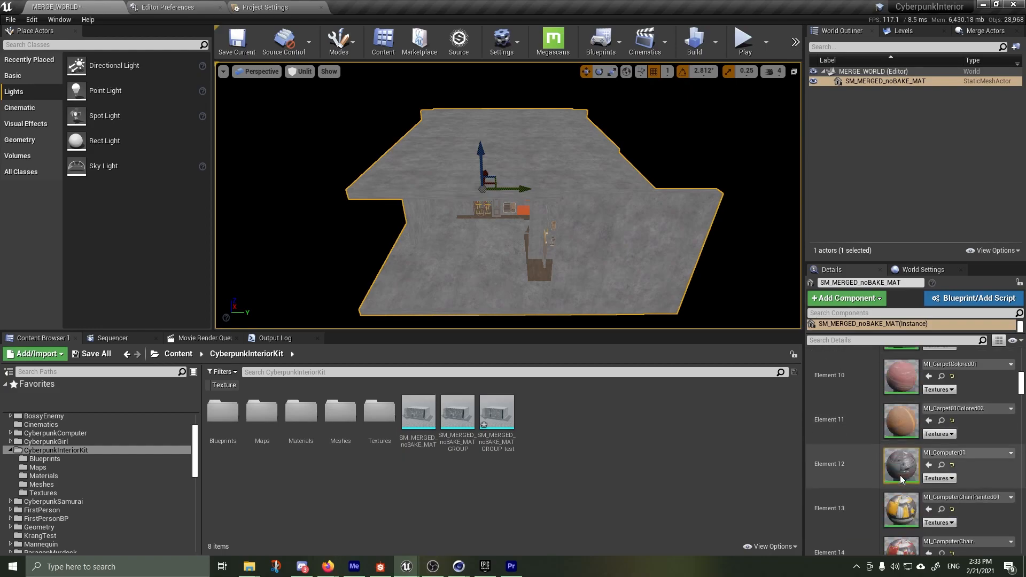
scroll(900, 476, down, 8)
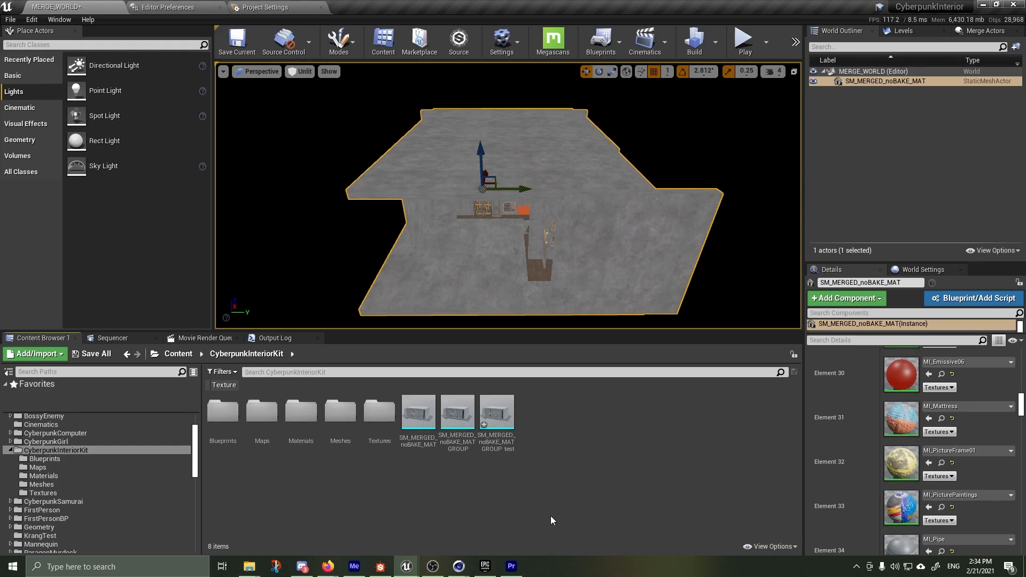
Start exporting the SM_MERGED_noBAKE_MAT static mesh as an FBX file and cancel the save dialog
click(414, 416)
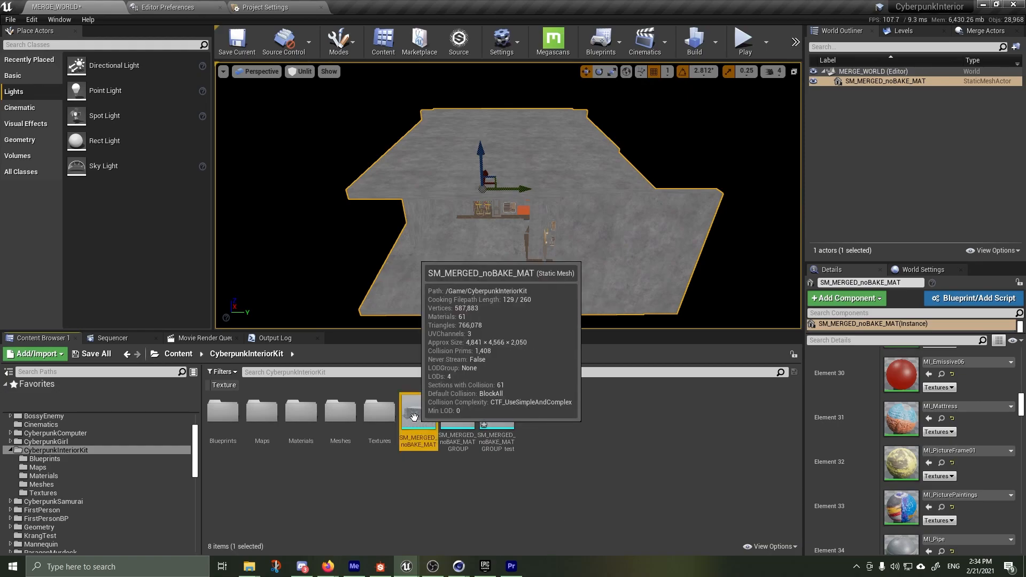
right_click(415, 417)
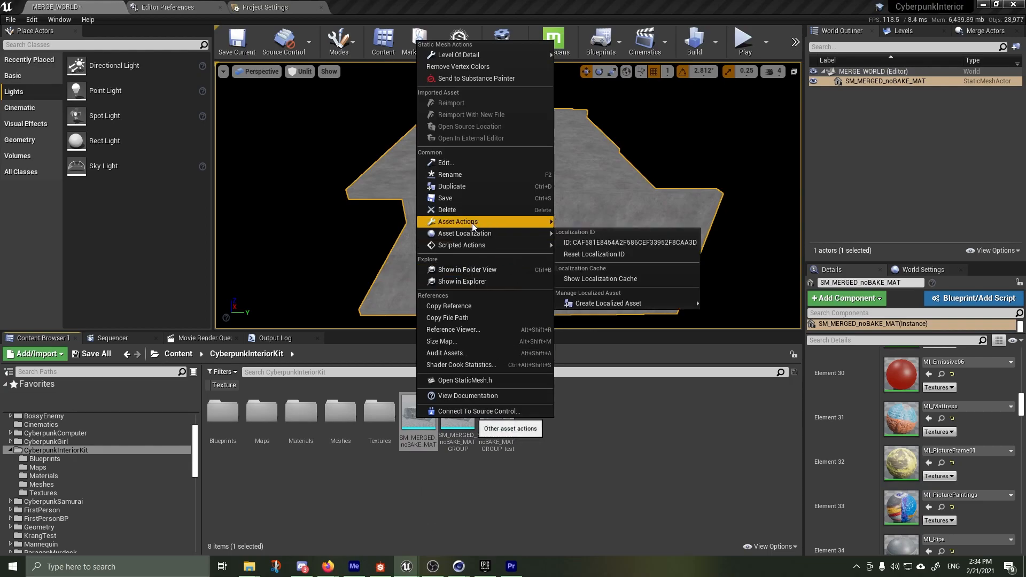
mouse_move(473, 222)
click(582, 267)
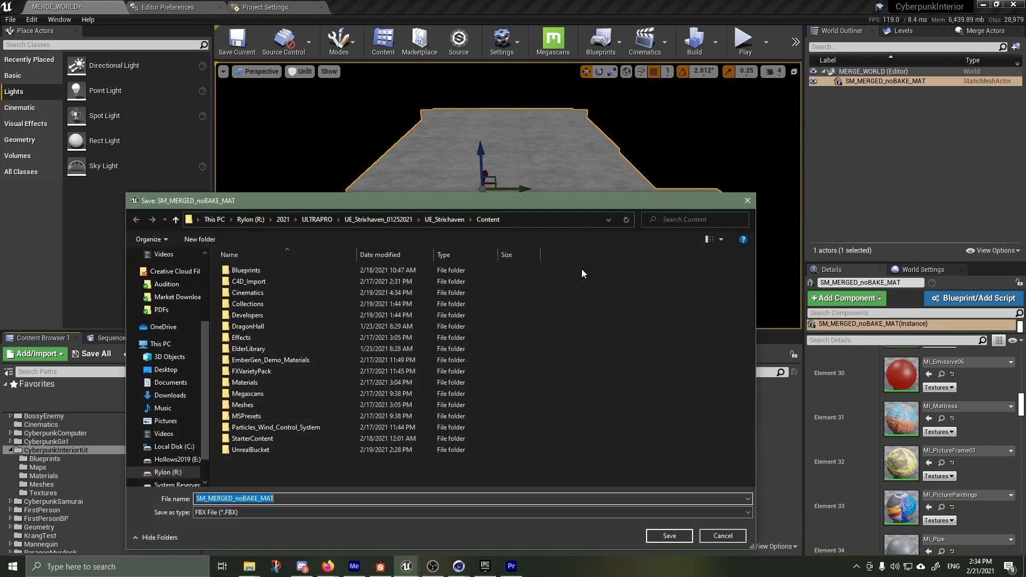
click(232, 510)
click(220, 521)
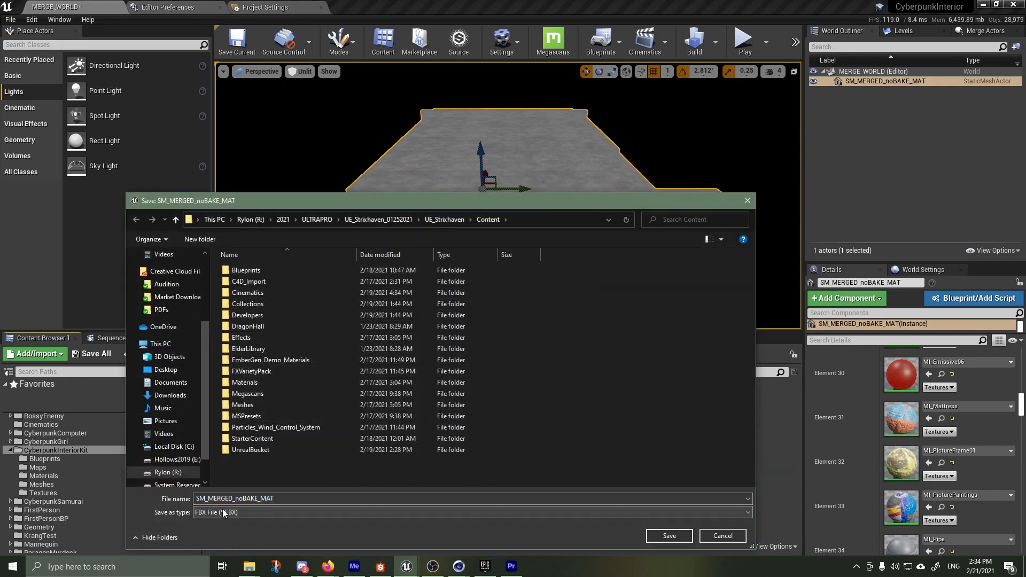
click(722, 536)
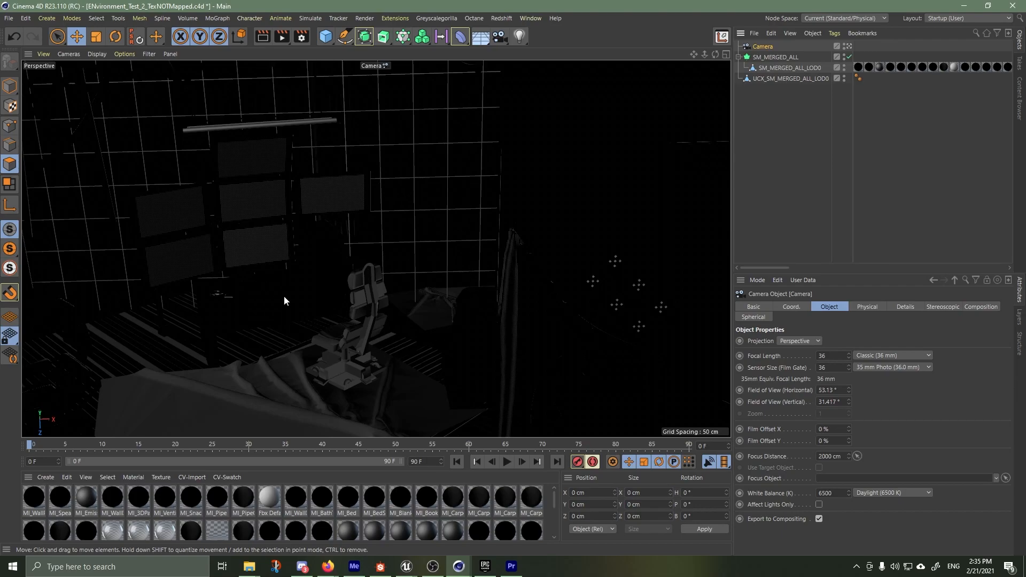
In Cinema 4D, enlarge the material manager to show all imported materials, inspect MI_WallPlaster and the last material, and examine the room
drag(290, 470, 285, 309)
click(31, 333)
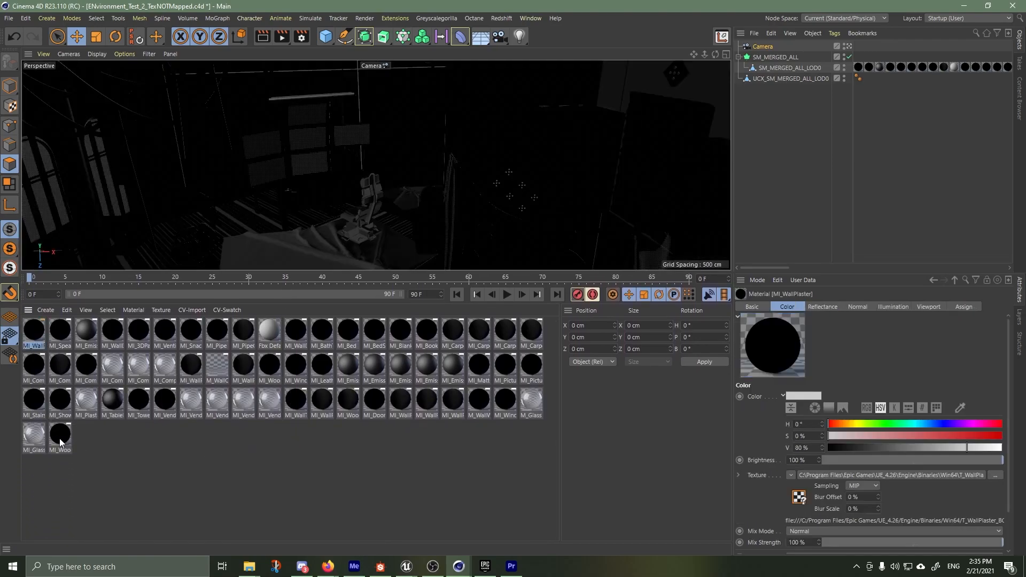
shift+click(62, 439)
click(124, 463)
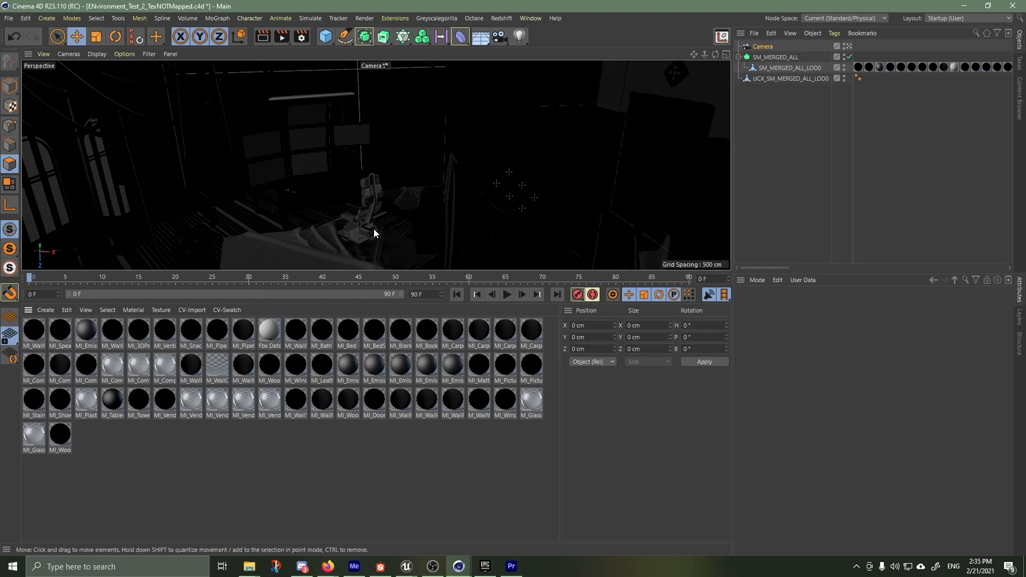
alt+drag(370, 231, 304, 198)
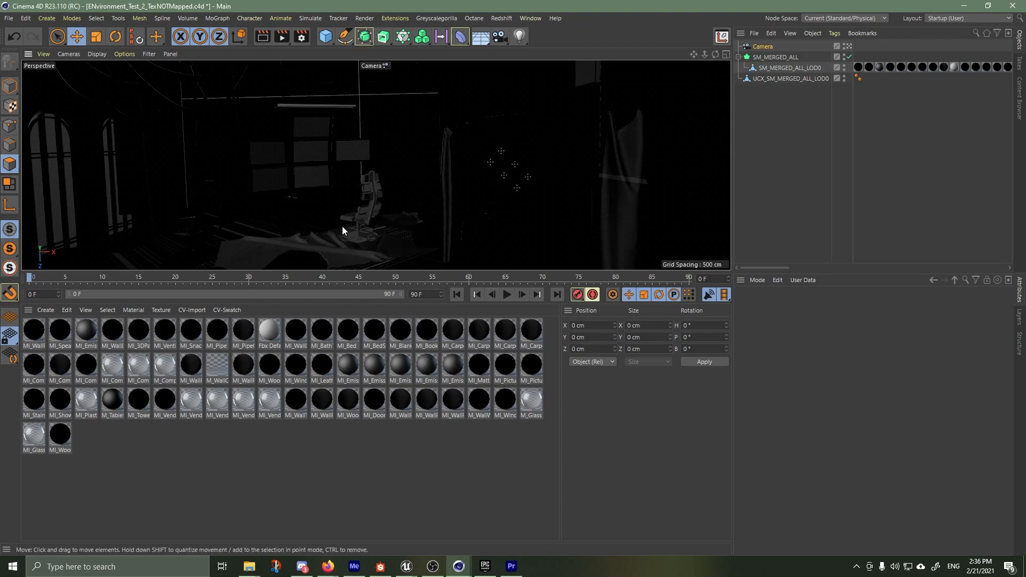
Examine the imported room's interior up close and the whole merged model from outside
scroll(332, 143, up, 2)
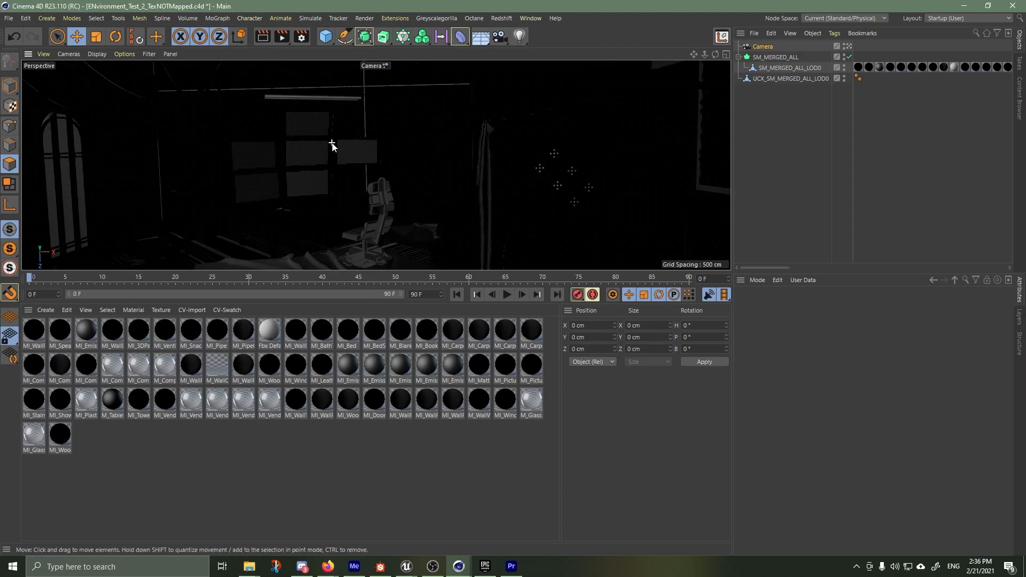
scroll(339, 182, up, 3)
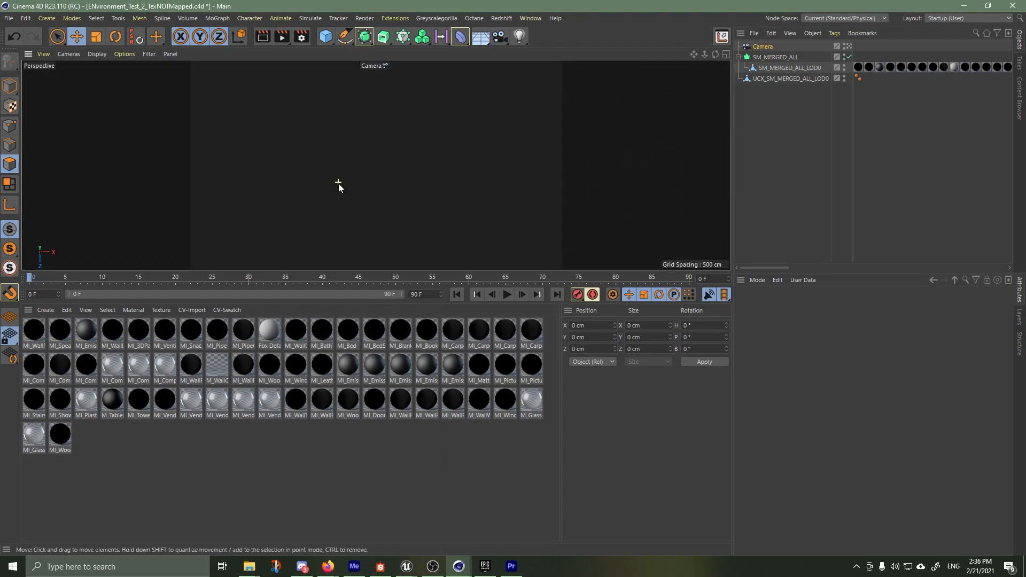
scroll(338, 188, up, 7)
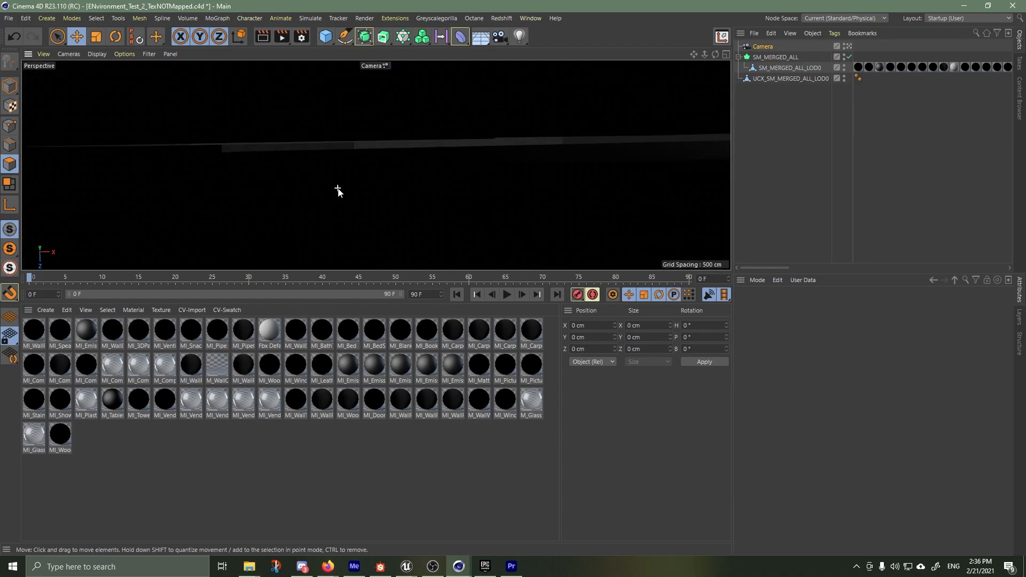
scroll(337, 189, up, 6)
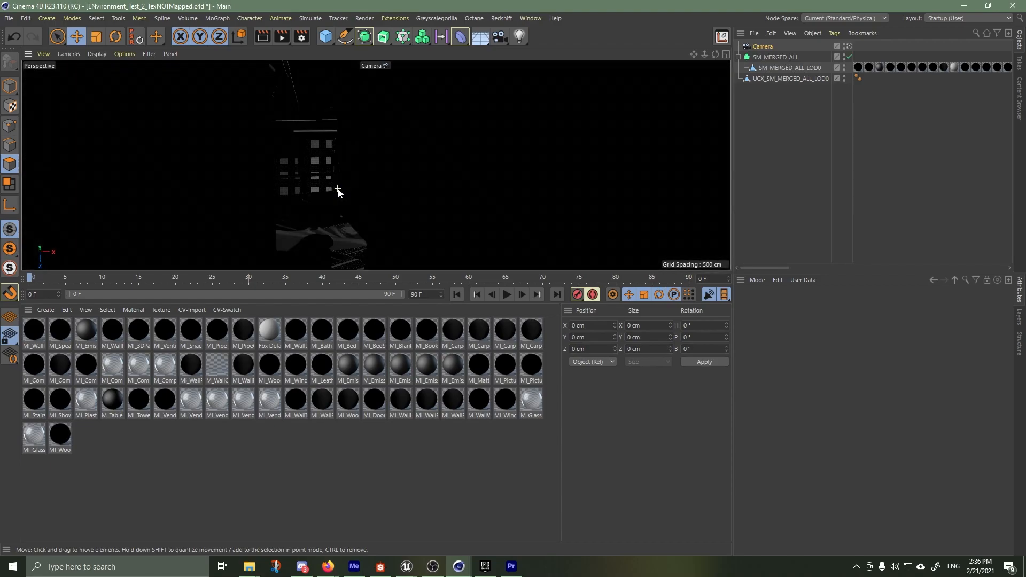
scroll(338, 191, up, 6)
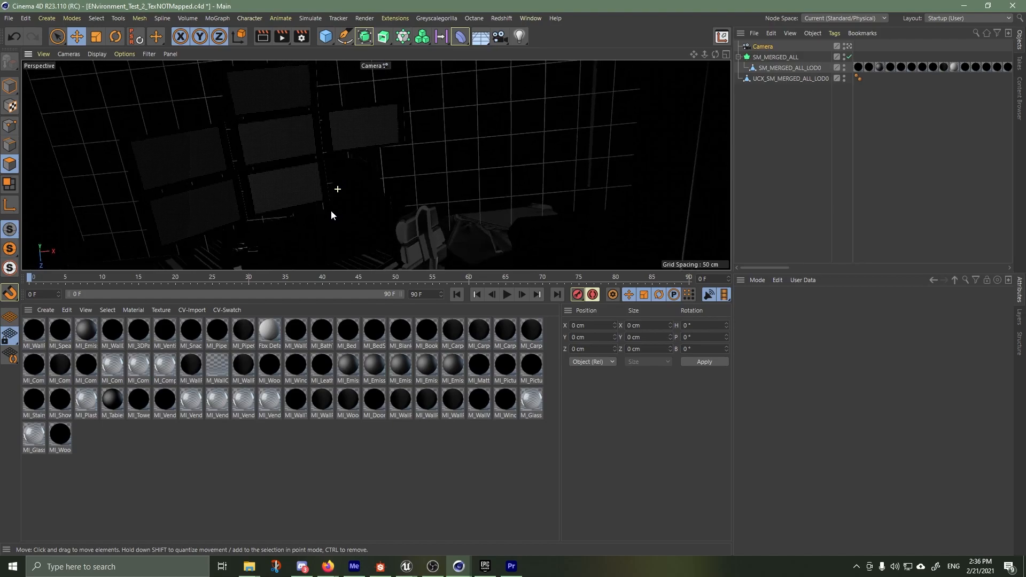
scroll(333, 211, down, 8)
alt+drag(351, 198, 333, 184)
scroll(425, 138, down, 8)
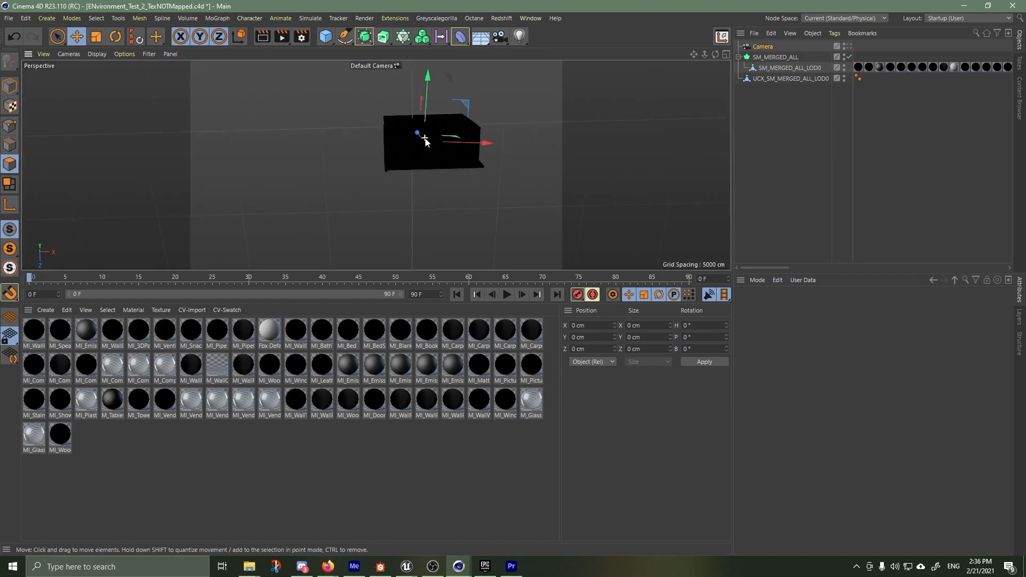
alt+drag(425, 139, 529, 251)
alt+drag(375, 165, 358, 127)
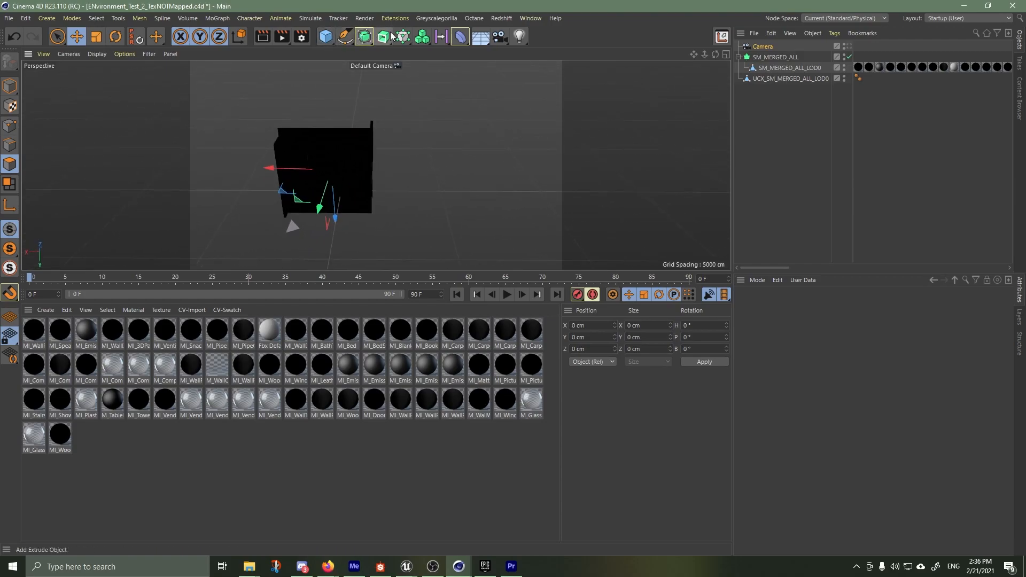
Add a pyramid primitive and move it outside the room, to about -5095 cm along the X axis
click(325, 36)
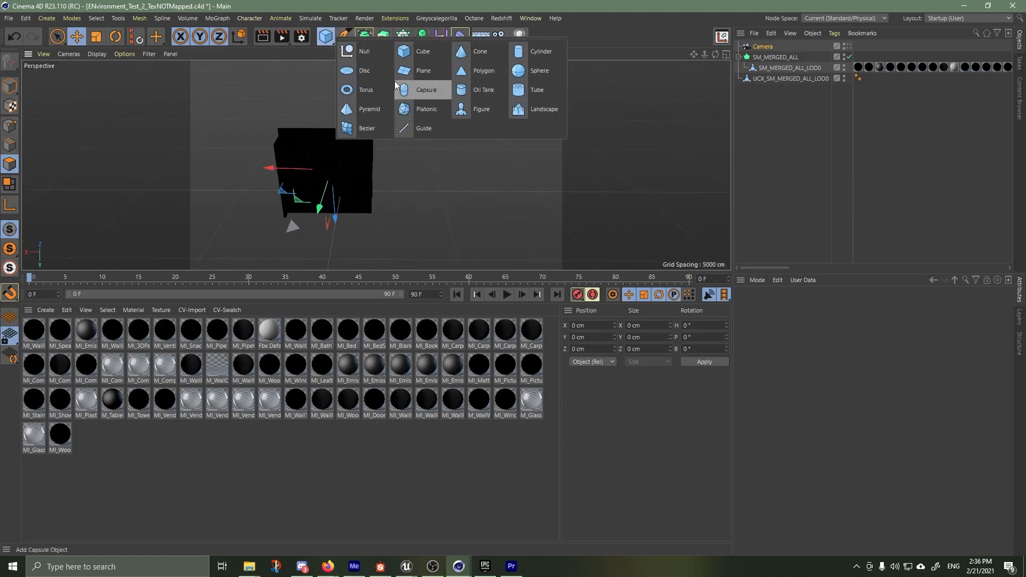
click(354, 110)
drag(285, 193, 376, 193)
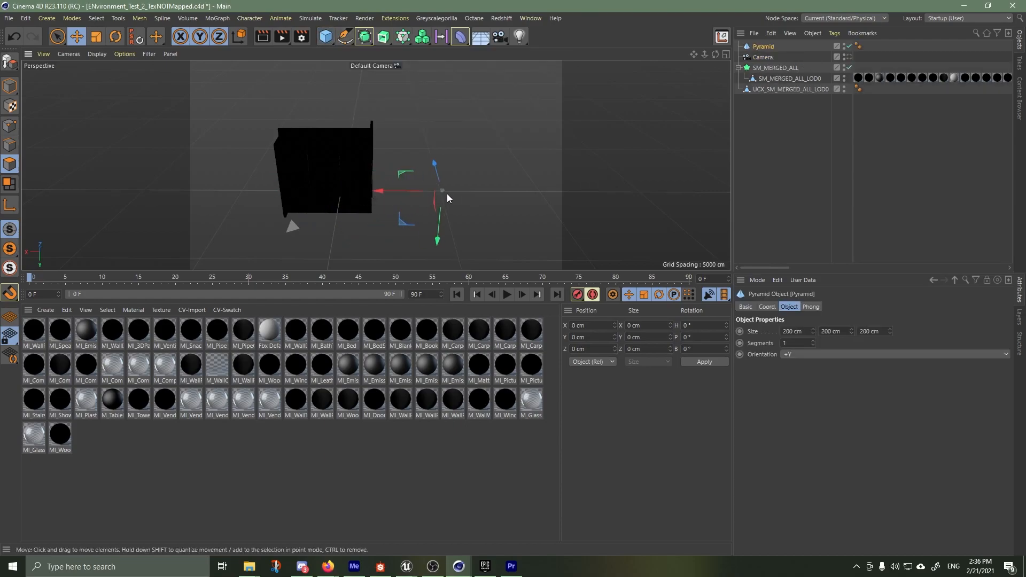
key(o)
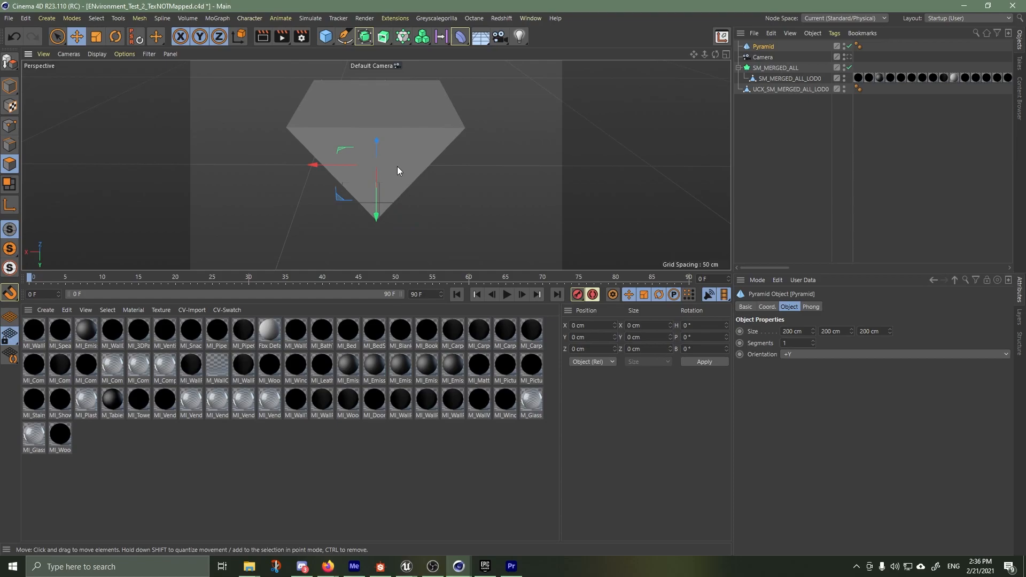
scroll(396, 171, down, 5)
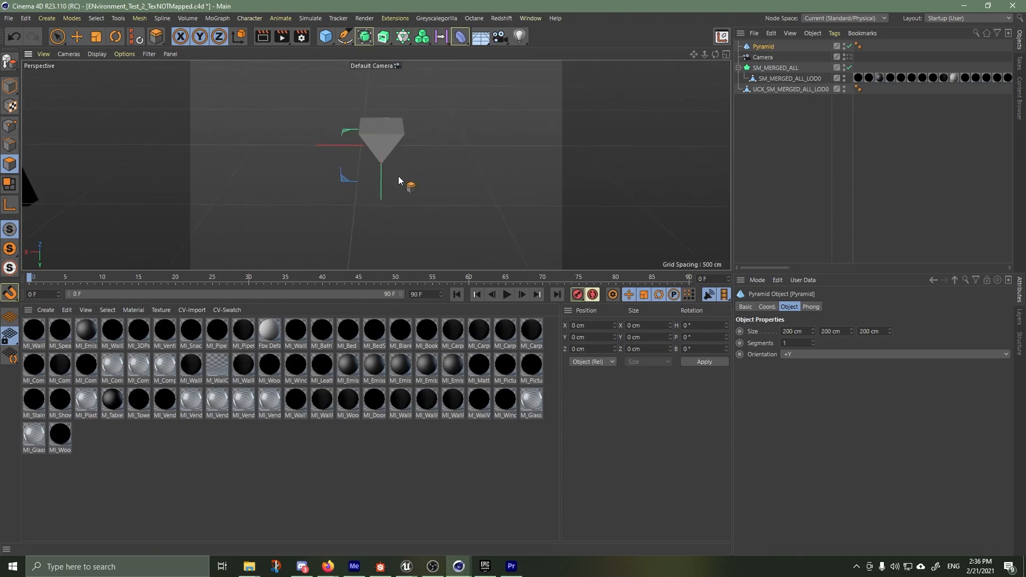
Switch to Live Selection in Model mode and select the pyramid and the merged room alternately in the viewport
key(d)
click(57, 36)
click(10, 87)
scroll(291, 119, down, 6)
click(415, 210)
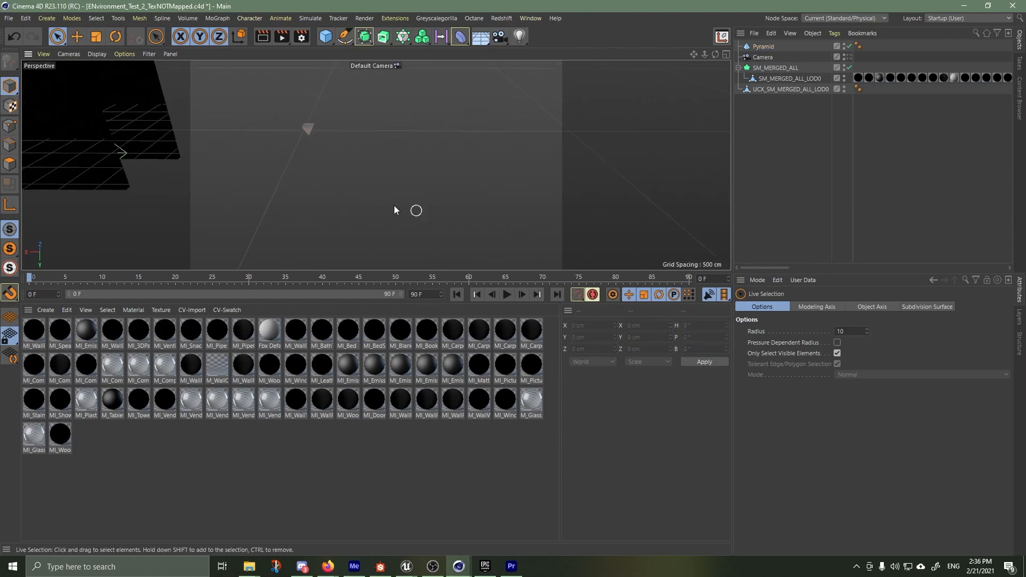
alt+middle_drag(260, 182, 429, 214)
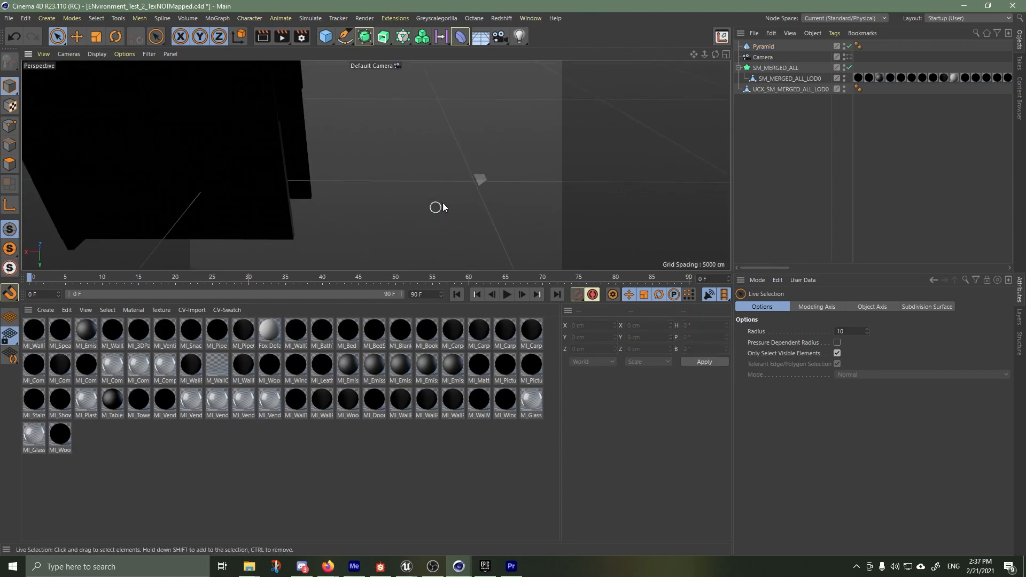
click(481, 180)
click(240, 104)
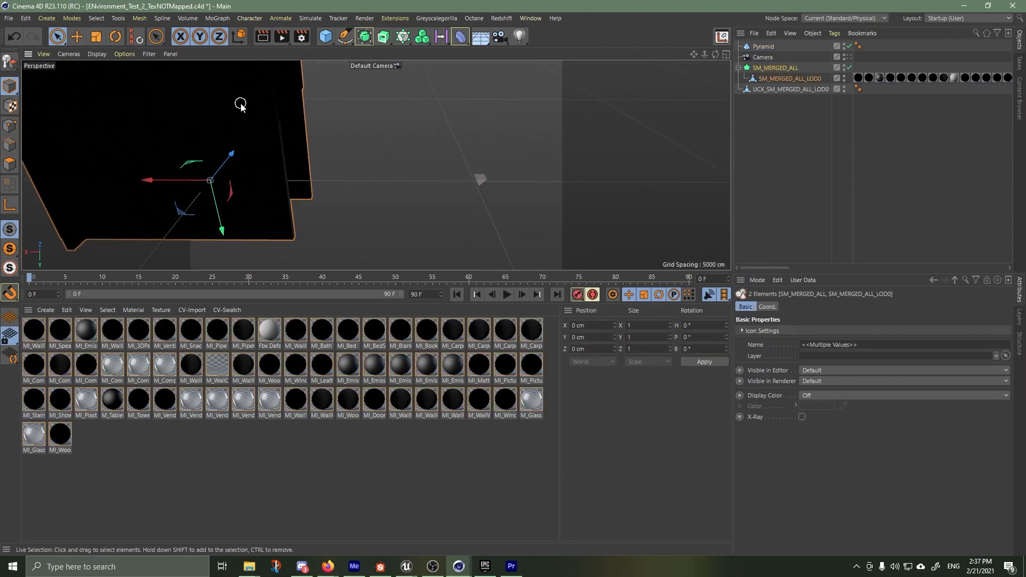
click(481, 178)
shift+click(249, 137)
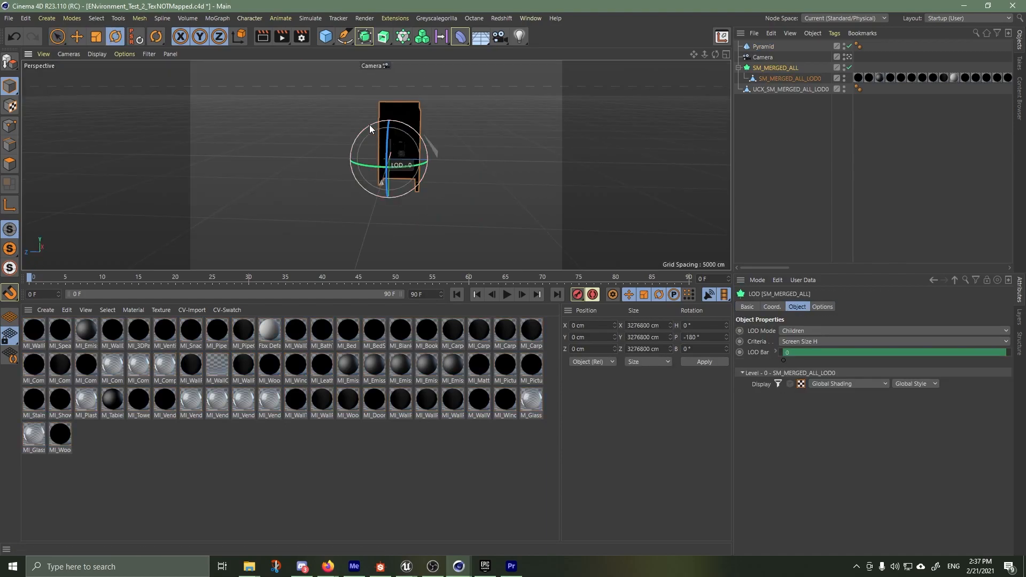
Activate the Move tool, select the merged room in the viewport and examine its exterior from several sides
drag(370, 123, 429, 139)
click(419, 246)
key(e)
click(405, 164)
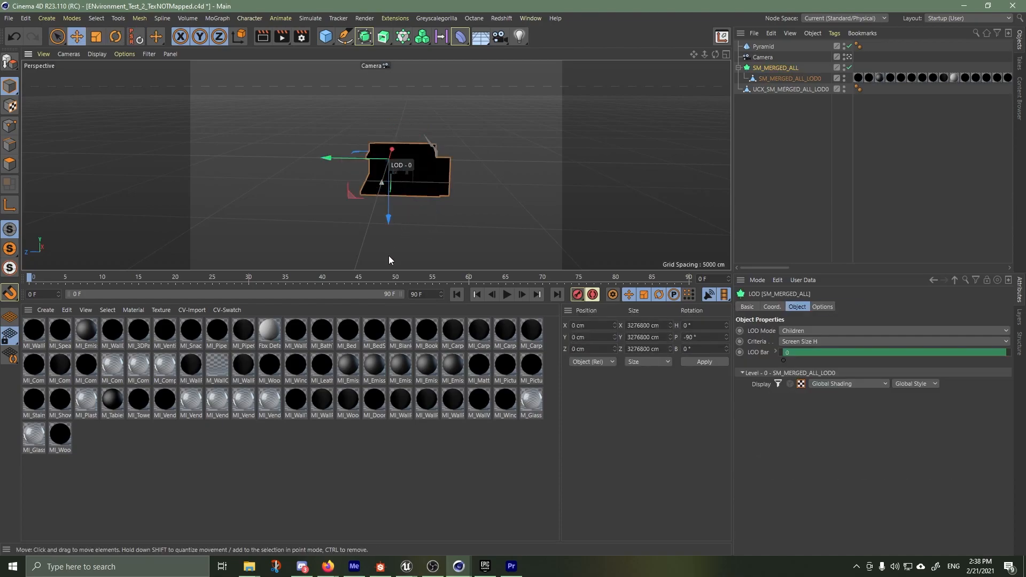
alt+drag(354, 249, 449, 229)
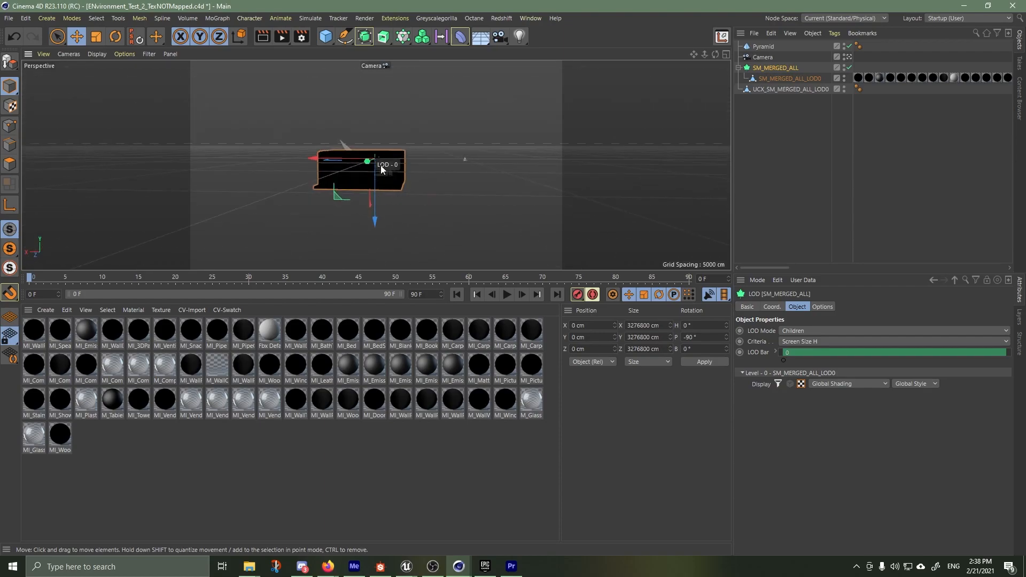
scroll(382, 165, up, 5)
scroll(406, 175, up, 8)
mouse_move(405, 175)
alt+mouse_down()
mouse_move(243, 185)
mouse_move(373, 190)
mouse_move(387, 174)
mouse_move(451, 193)
mouse_move(350, 205)
mouse_move(417, 192)
mouse_move(413, 211)
mouse_move(410, 185)
alt+mouse_up()
scroll(388, 174, down, 8)
scroll(229, 89, up, 7)
scroll(263, 112, up, 3)
Compare the UCX_SM_MERGED_ALL_LOD0 object with SM_MERGED_ALL_LOD0 and delete the UCX_SM_MERGED_ALL_LOD0 object
click(268, 146)
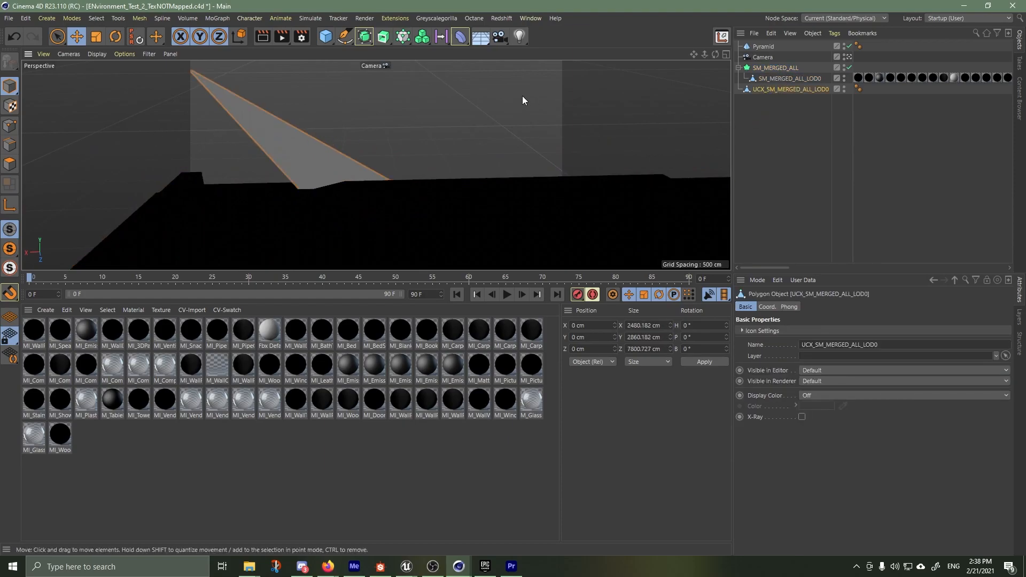
click(767, 80)
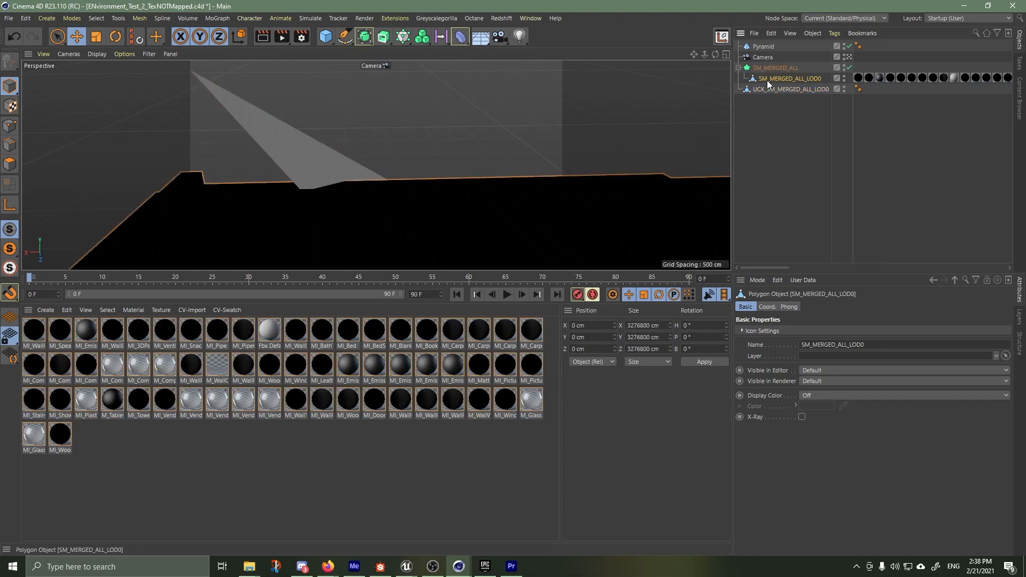
click(762, 92)
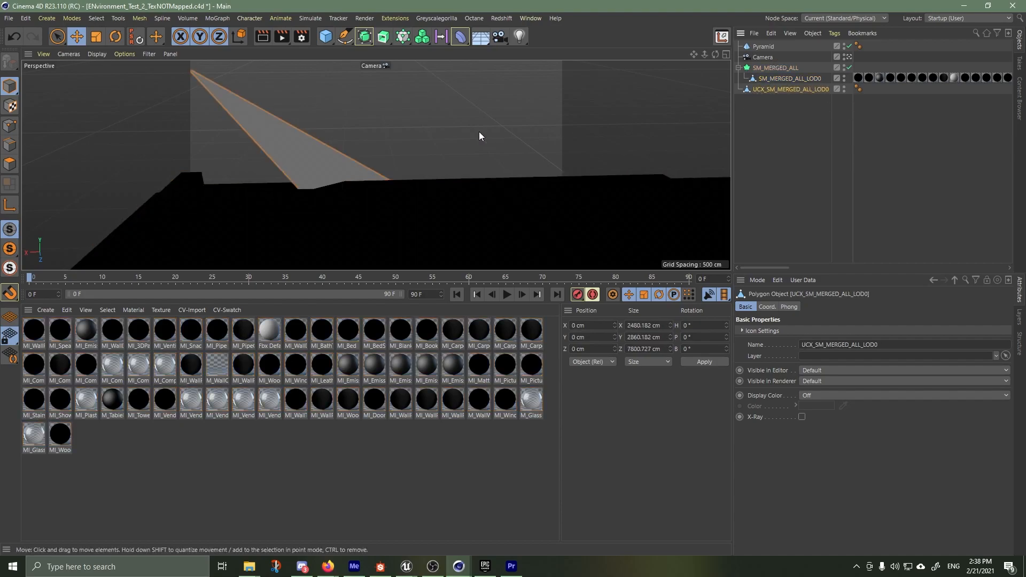
alt+drag(398, 141, 508, 141)
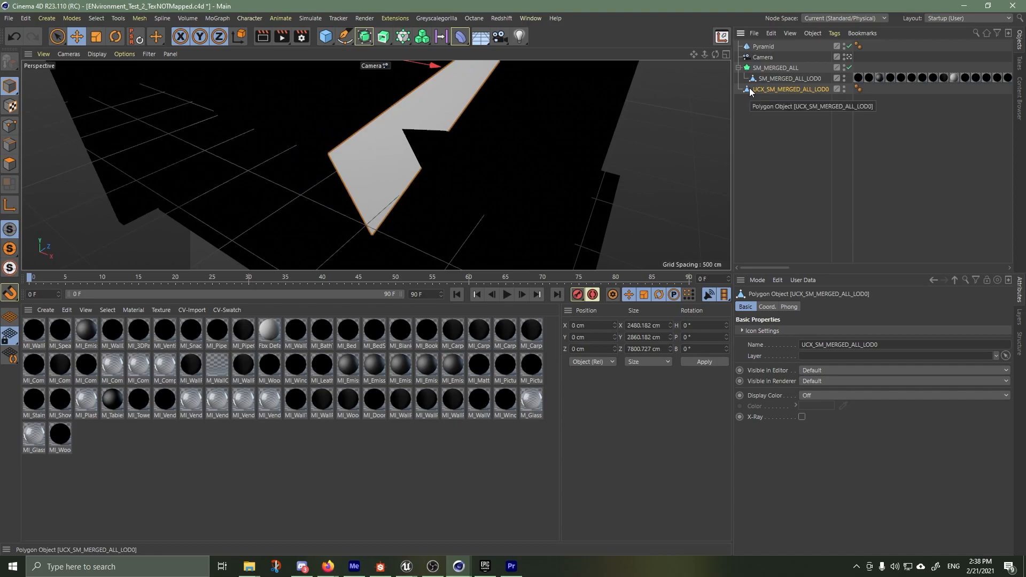
key(Delete)
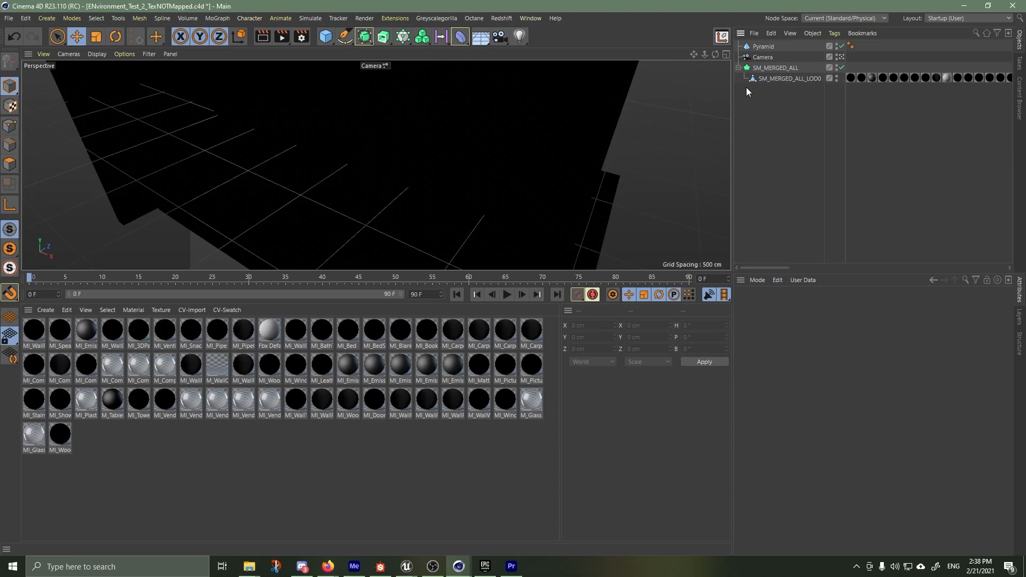
Select the pyramid and examine the room's windows and interior as well as the whole model beside the pyramid
alt+drag(512, 129, 456, 164)
click(441, 155)
alt+drag(394, 181, 306, 136)
scroll(338, 166, up, 5)
scroll(330, 133, up, 8)
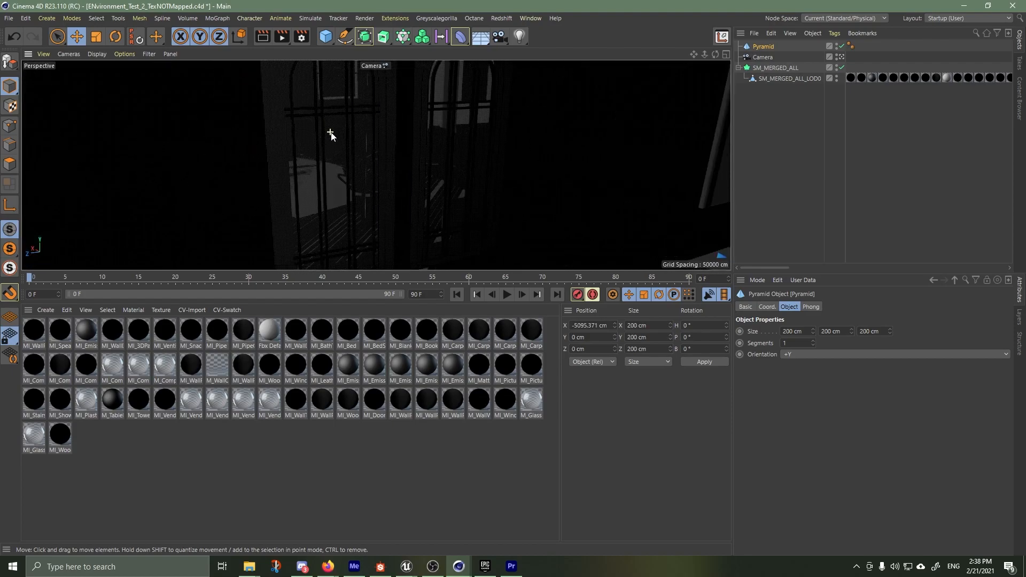
scroll(340, 133, up, 5)
alt+drag(325, 135, 502, 184)
scroll(500, 184, down, 10)
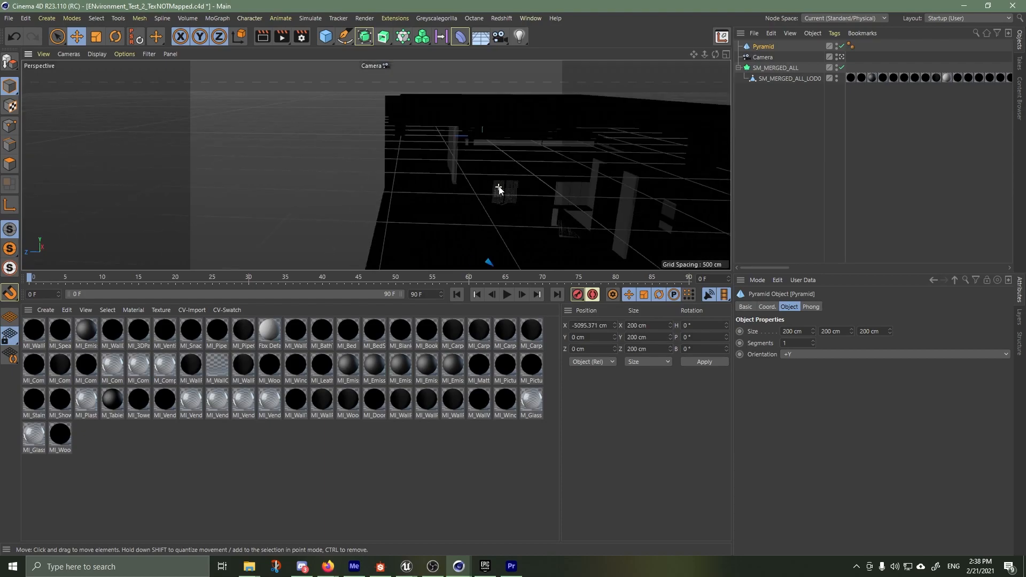
alt+drag(389, 174, 459, 187)
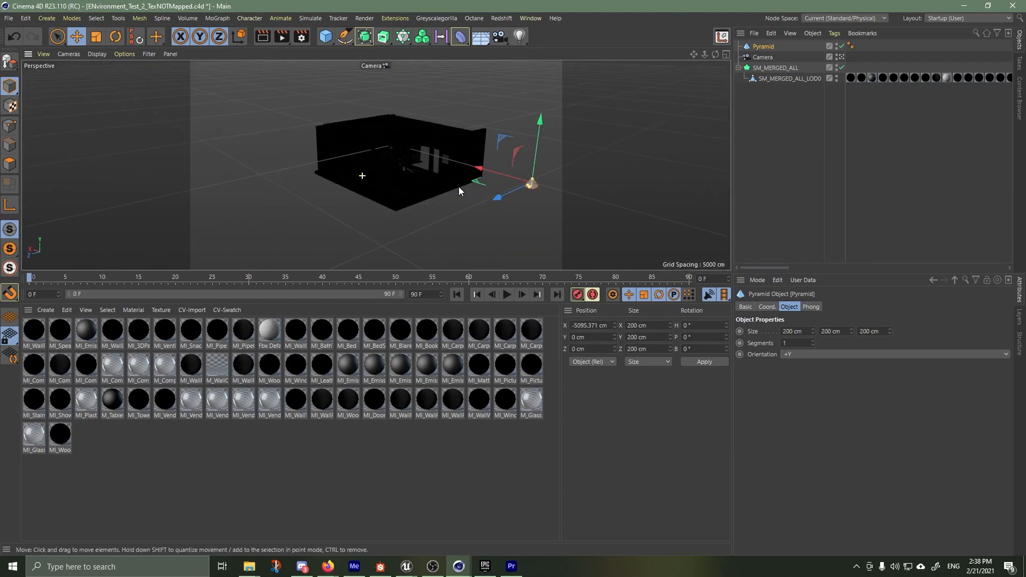
Show the coordinates of the SM_MERGED_ALL LOD object to check its pitch rotation, and inspect the room's interior
click(767, 79)
click(775, 68)
click(772, 307)
drag(924, 344, 895, 344)
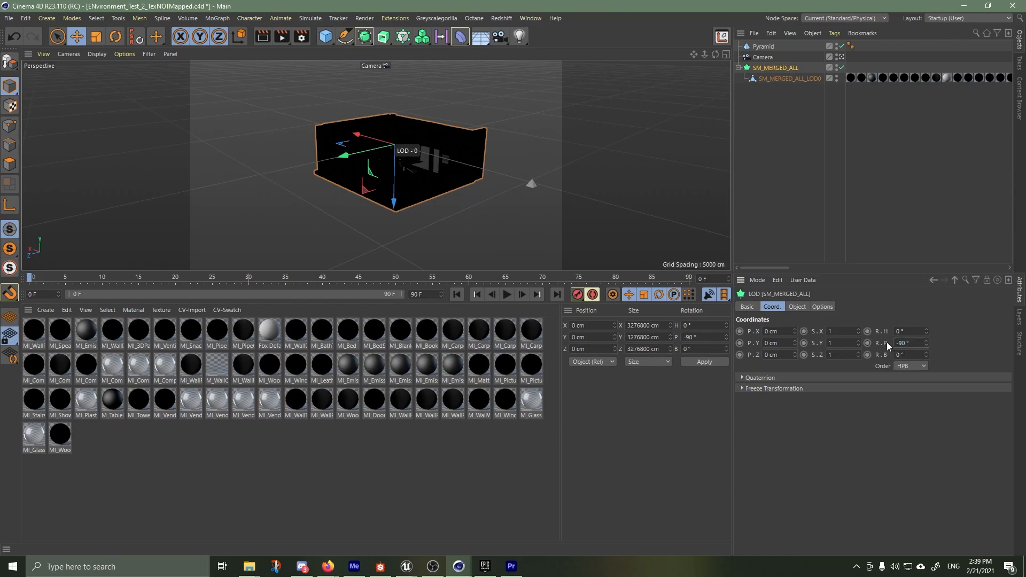
scroll(428, 184, up, 4)
scroll(430, 187, down, 2)
alt+drag(449, 222, 420, 215)
scroll(380, 207, up, 10)
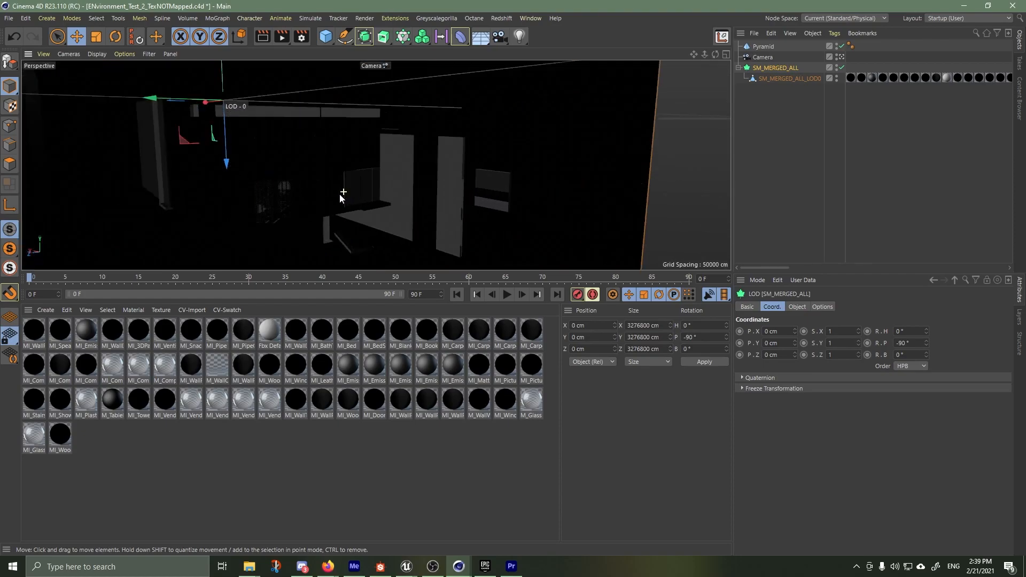
mouse_move(290, 187)
alt+mouse_down()
mouse_move(260, 196)
mouse_move(293, 192)
alt+mouse_up()
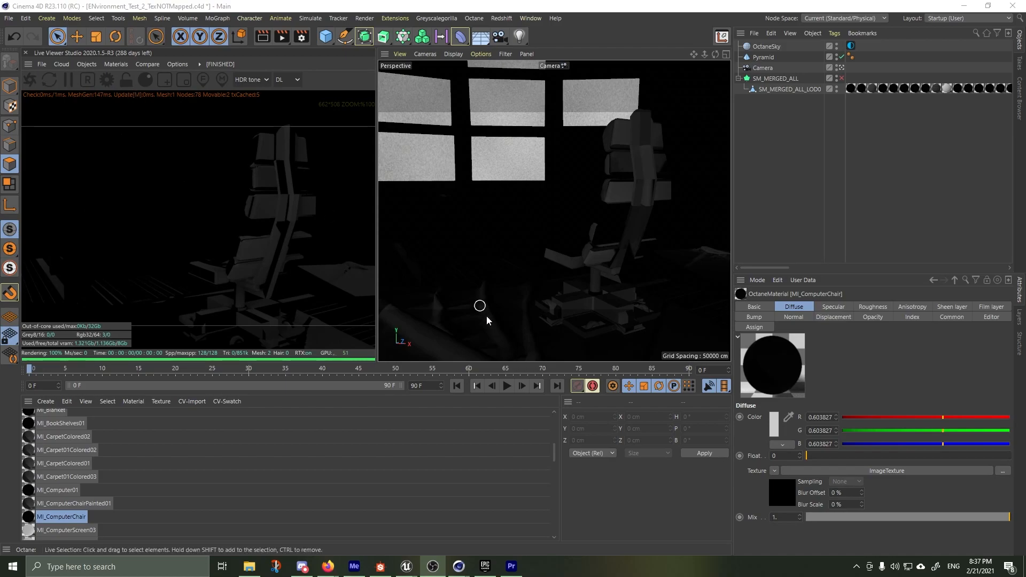
Look up the Octane Convert Materials command and delete the unused materials from the scene
click(117, 64)
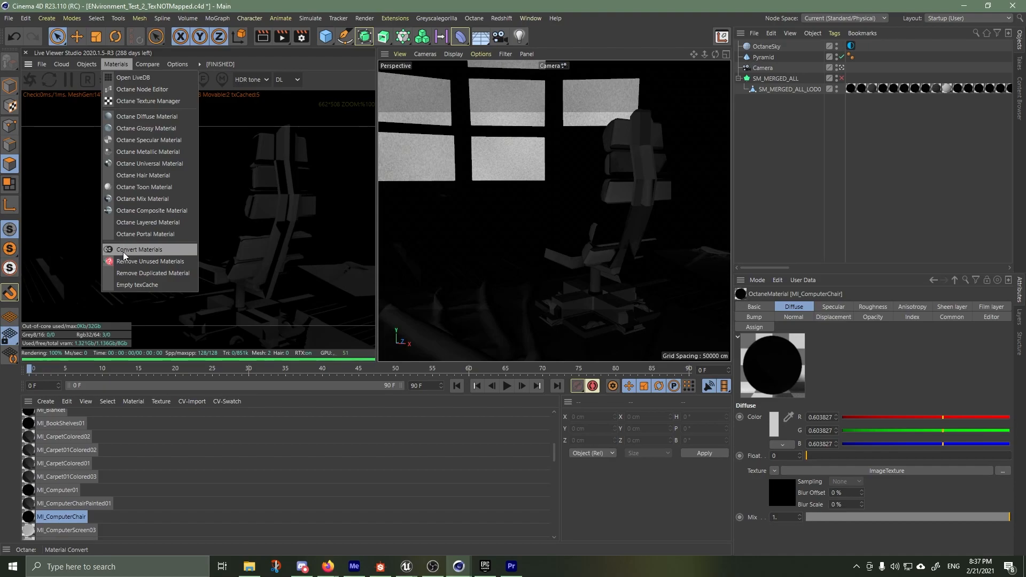
click(174, 459)
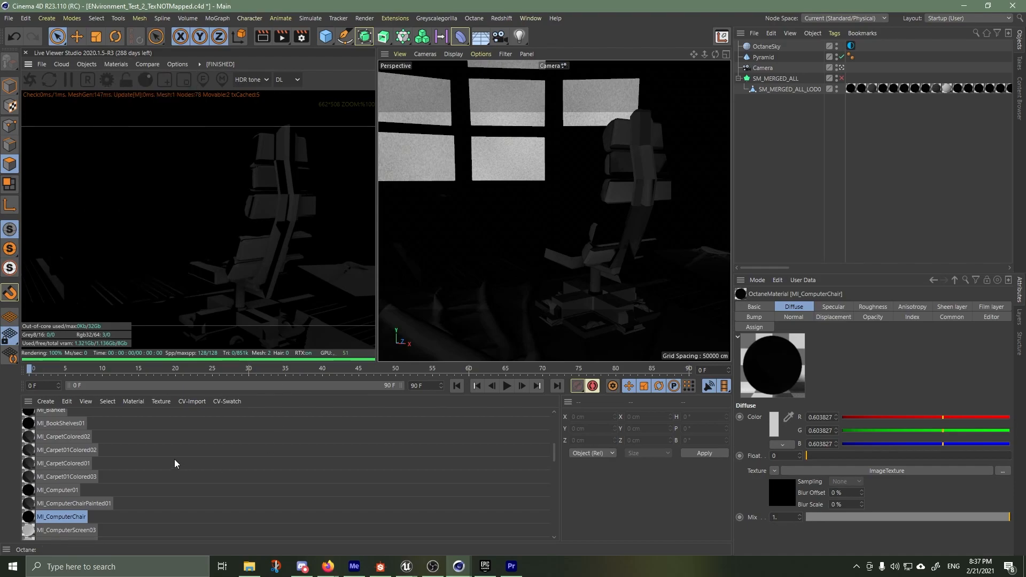
click(68, 401)
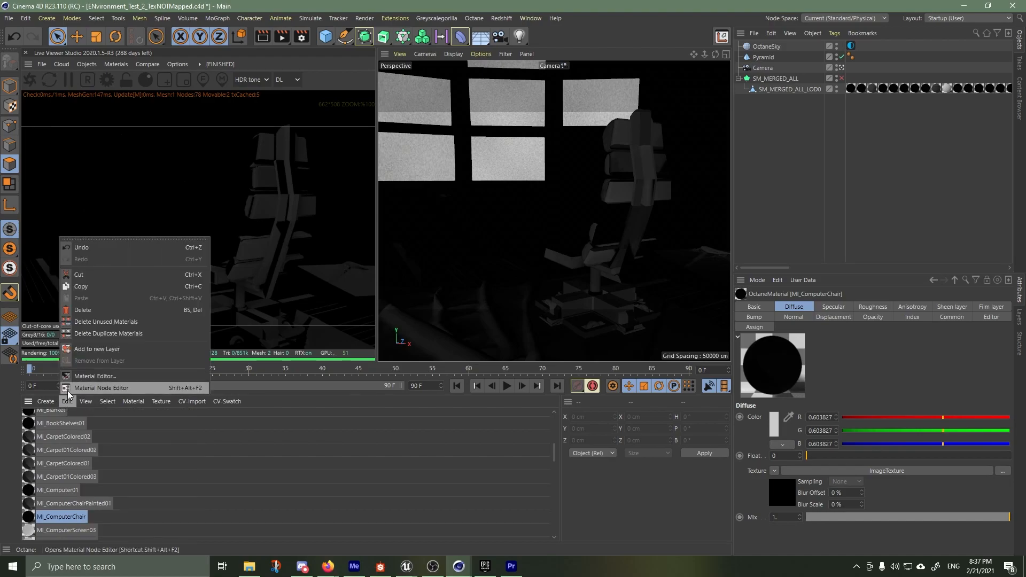
click(88, 324)
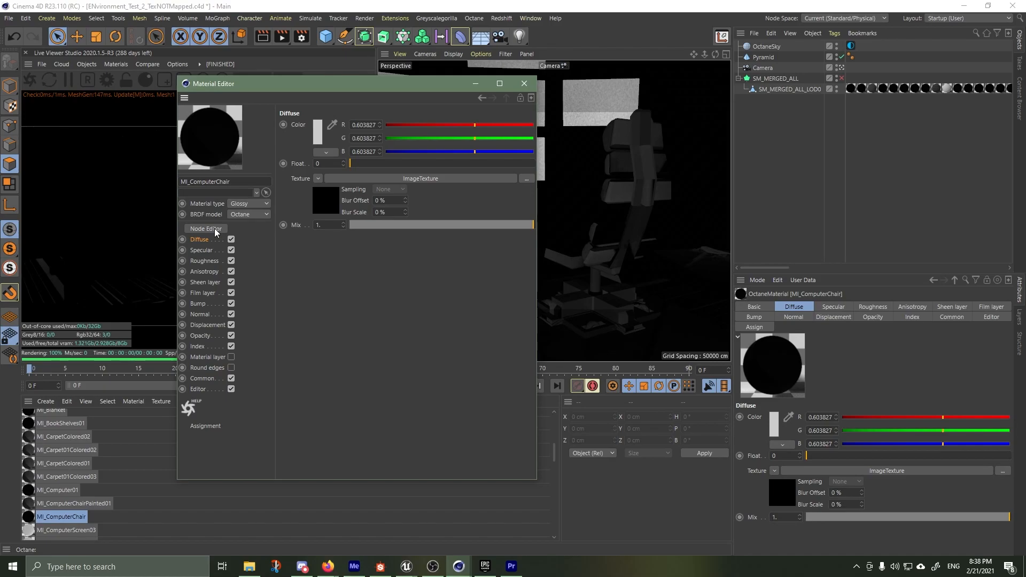
Open MI_ComputerChair in the Octane Node Editor and check the file paths of its Diffuse and Normal image textures
click(214, 228)
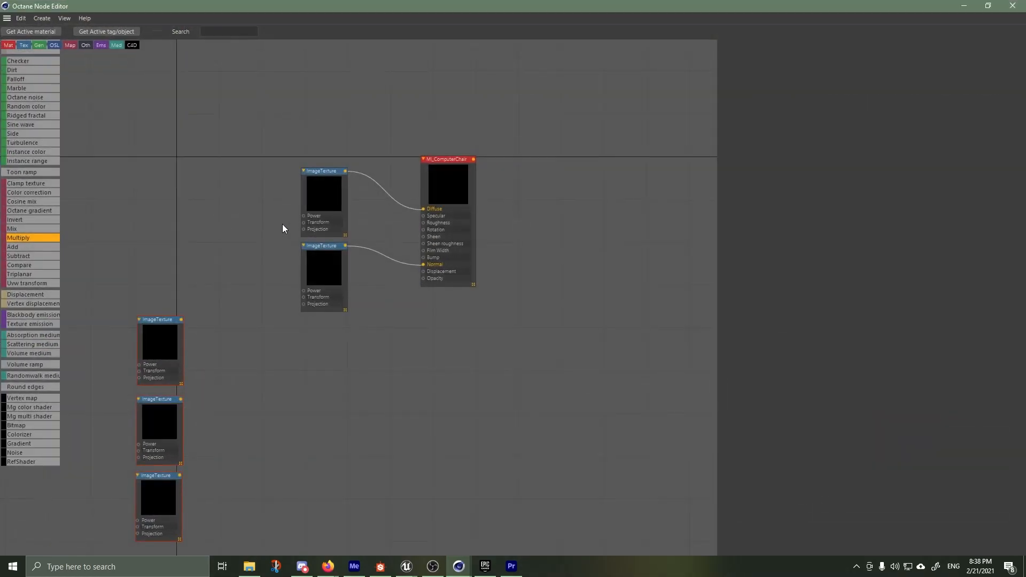
scroll(369, 184, up, 5)
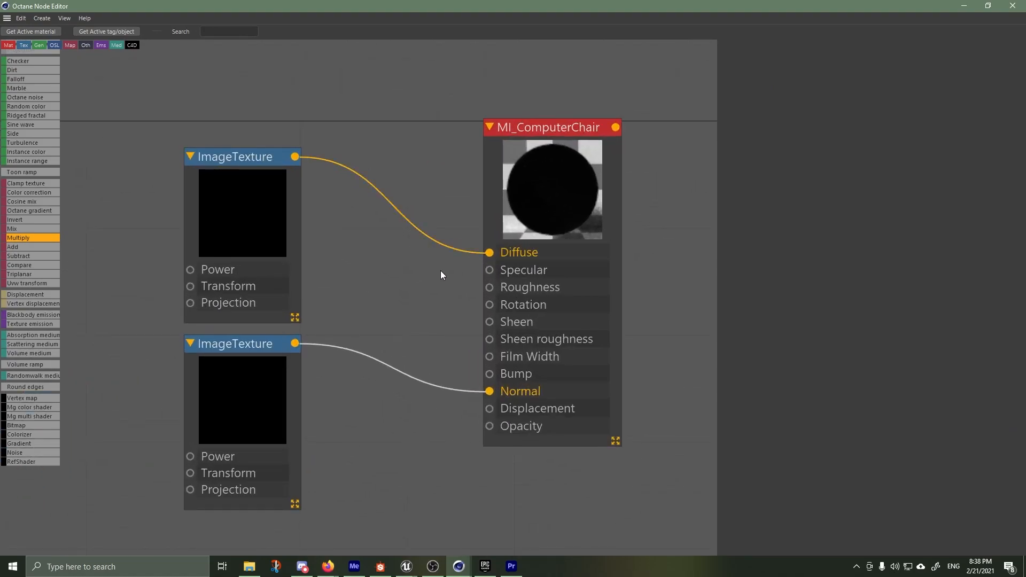
drag(238, 159, 268, 122)
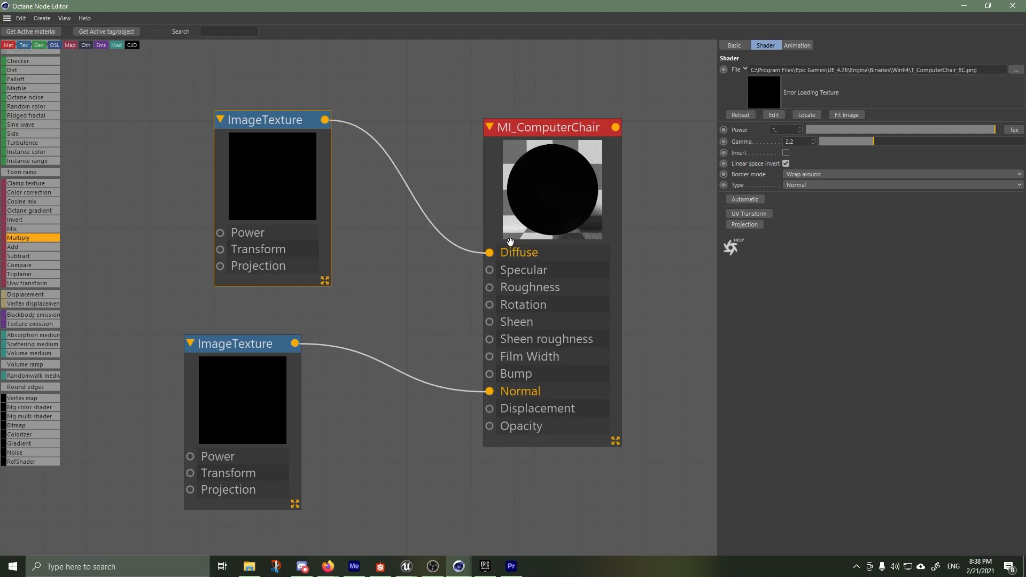
drag(243, 420, 278, 396)
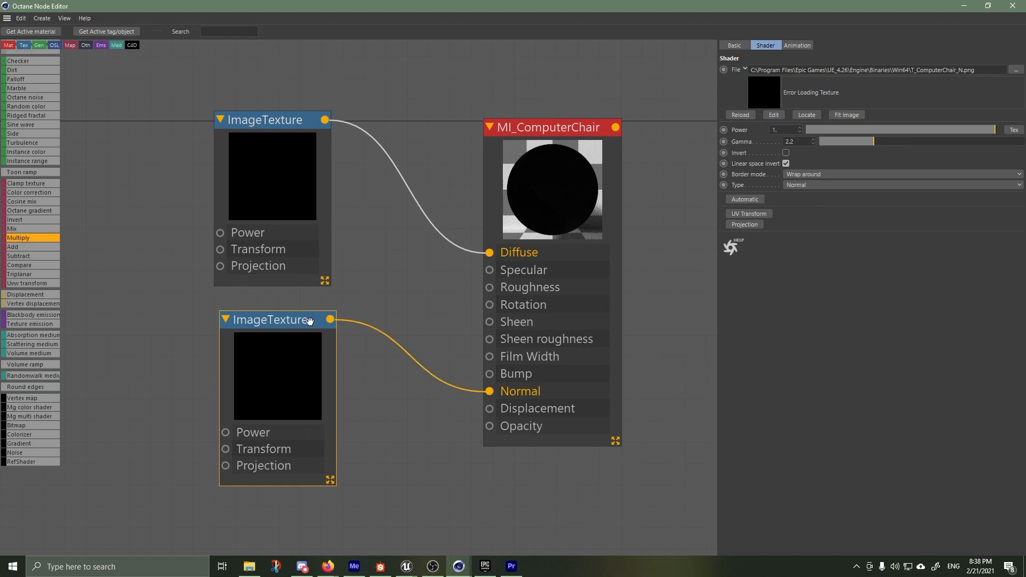
Delete the ImageTexture nodes connected to the Diffuse and Normal inputs of MI_ComputerChair
scroll(387, 277, down, 1)
click(191, 116)
drag(252, 215, 361, 450)
key(Delete)
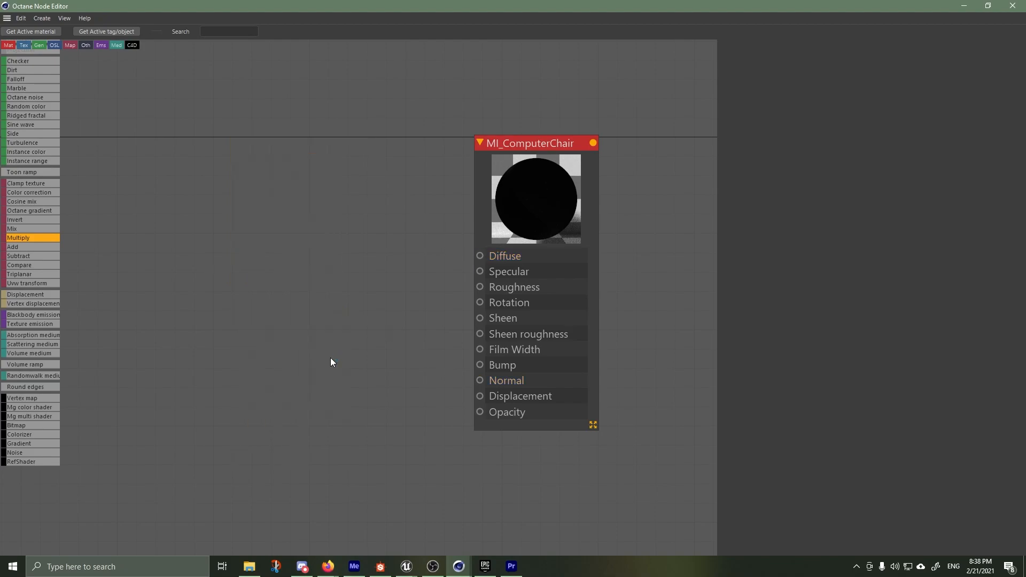
Stack the chair's base color, normal and ORM ImageTexture nodes in a column and show the ORM texture's shader settings
scroll(304, 258, down, 3)
scroll(204, 363, up, 3)
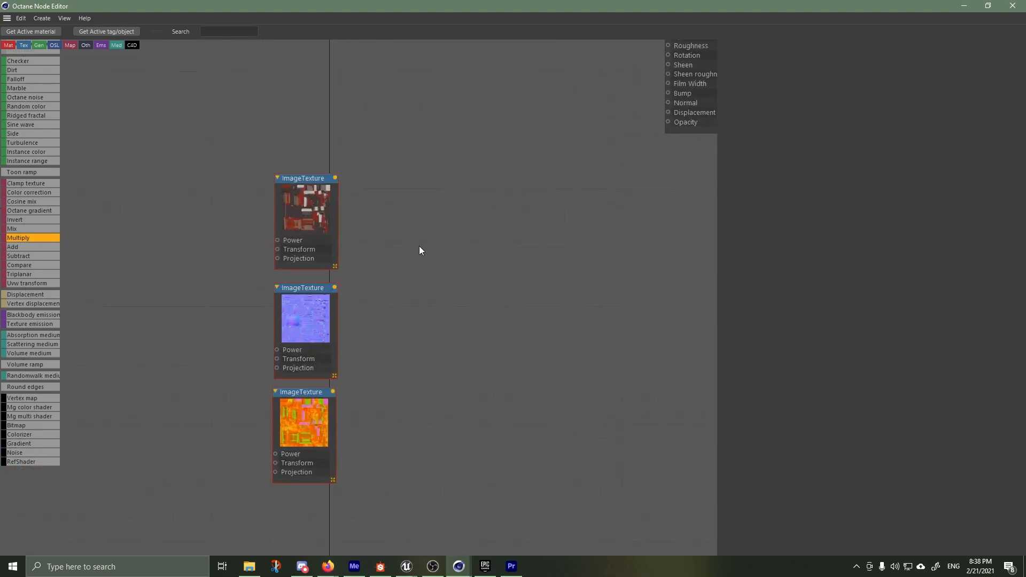
scroll(357, 178, down, 1)
double_click(296, 165)
drag(295, 165, 397, 60)
double_click(377, 75)
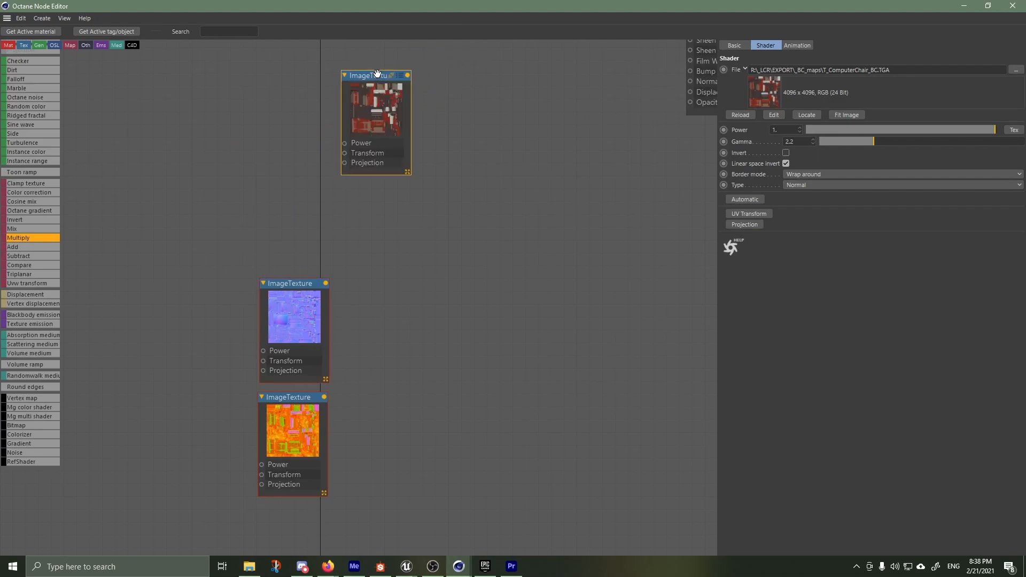
drag(294, 288, 377, 196)
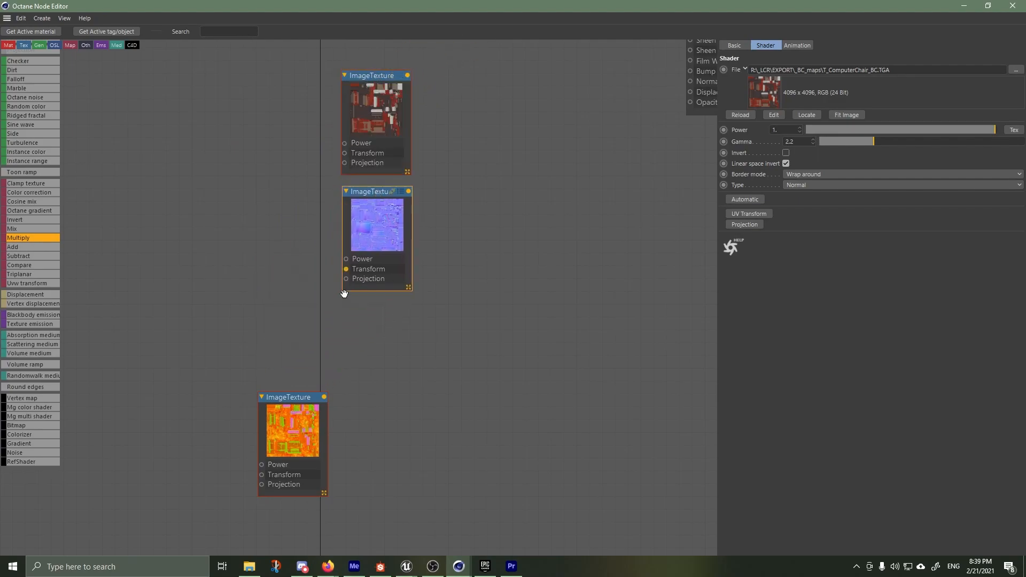
drag(289, 397, 371, 302)
click(371, 302)
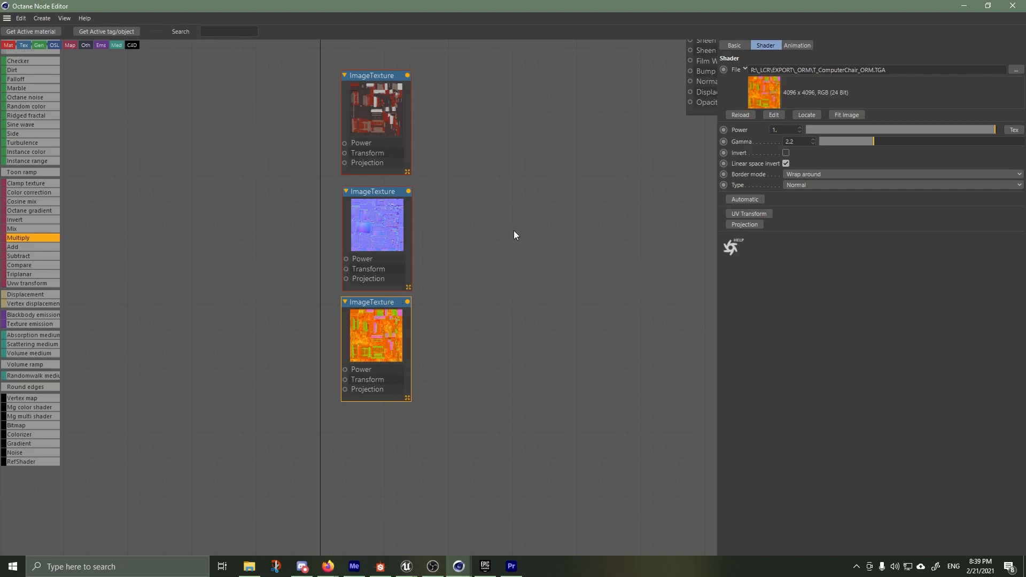
Bring the base color texture and MI_ComputerChair nodes into the workspace and set the material type to Universal
scroll(521, 216, down, 6)
scroll(553, 150, up, 5)
drag(366, 190, 382, 78)
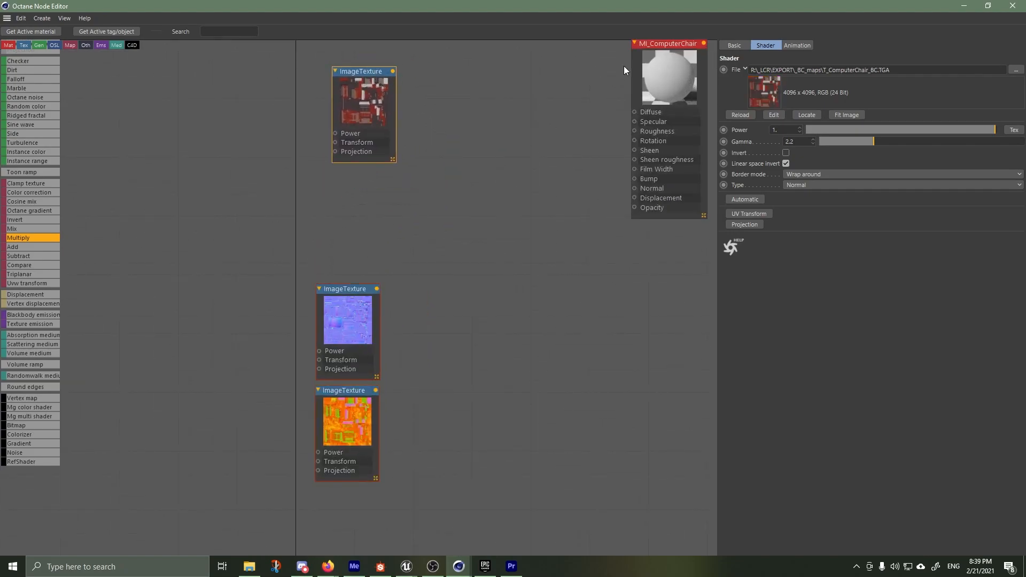
click(651, 43)
middle_drag(612, 66, 522, 138)
click(735, 44)
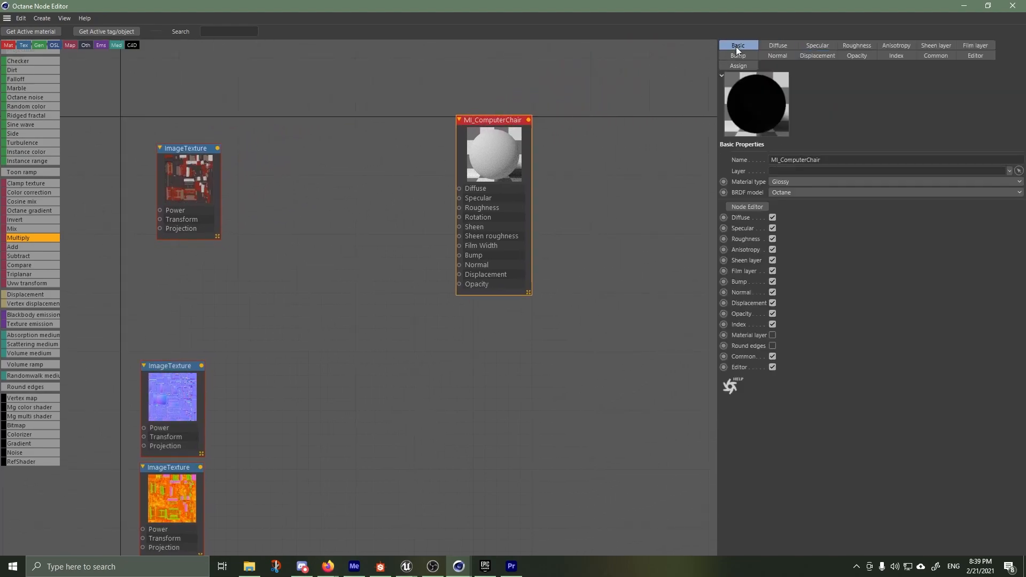
click(788, 182)
click(793, 251)
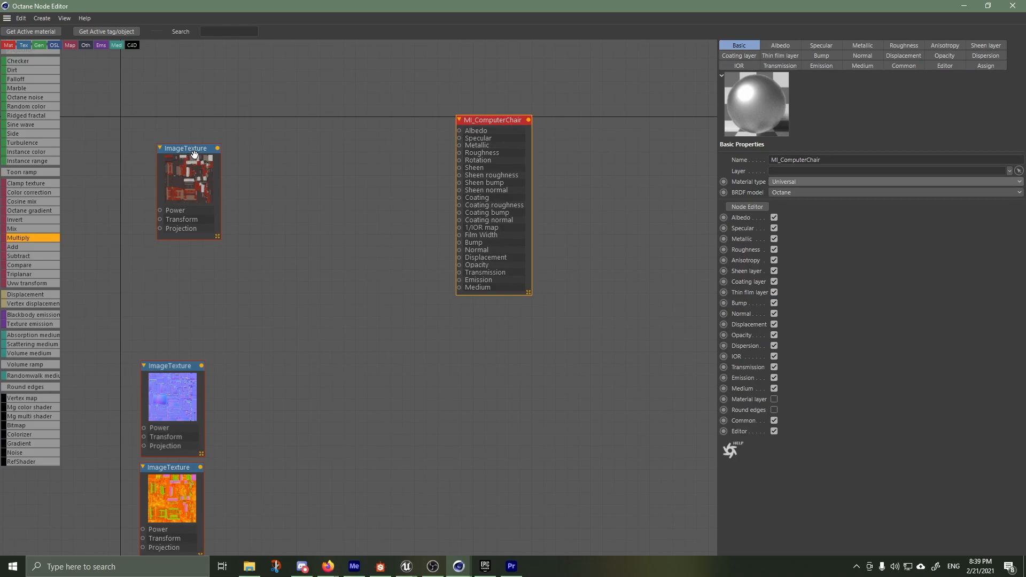
Connect the base color texture to Albedo and the normal texture to Normal on MI_ComputerChair, and spread out the texture nodes
drag(194, 150, 460, 131)
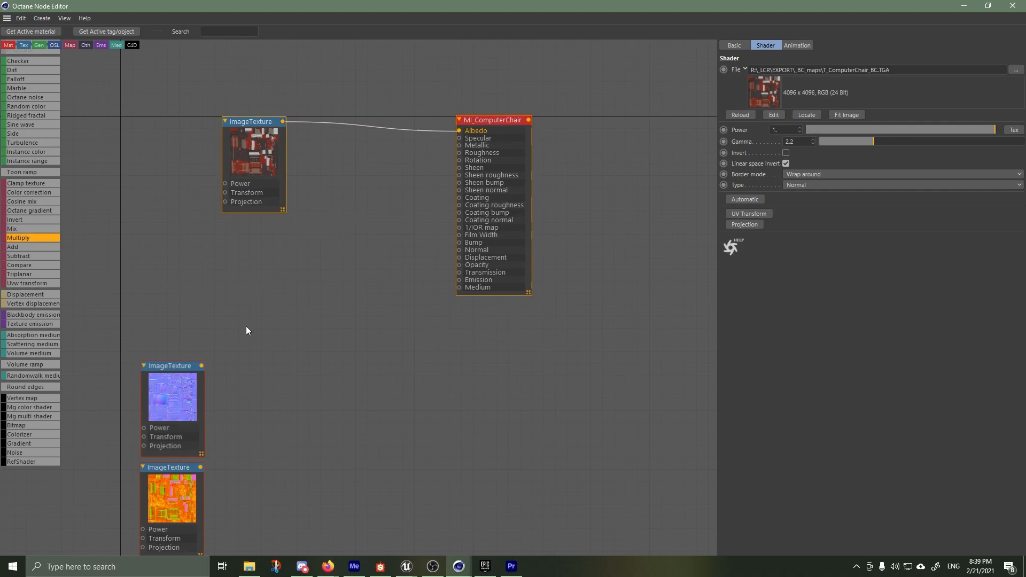
drag(178, 366, 460, 251)
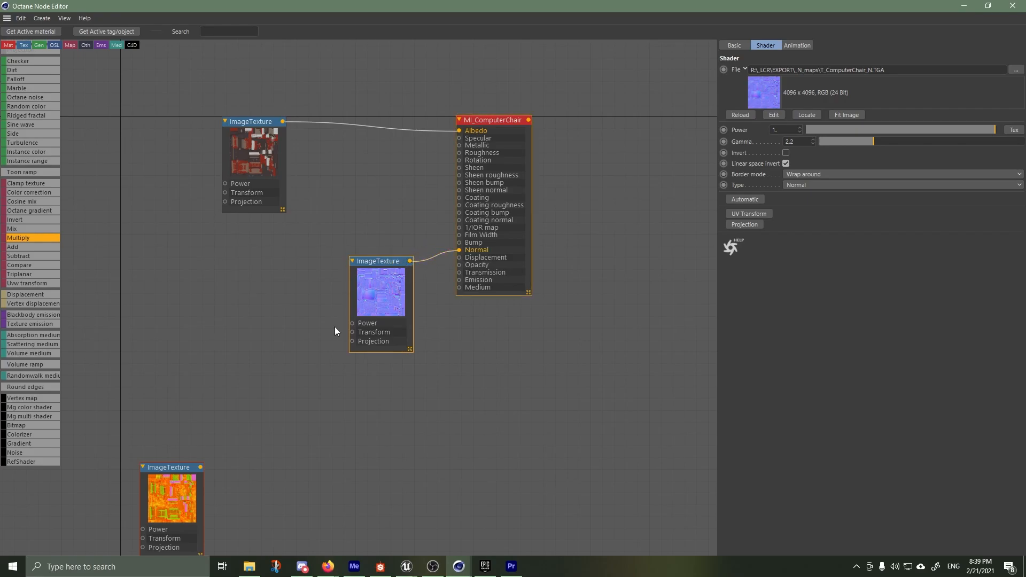
drag(157, 468, 103, 267)
drag(384, 257, 388, 391)
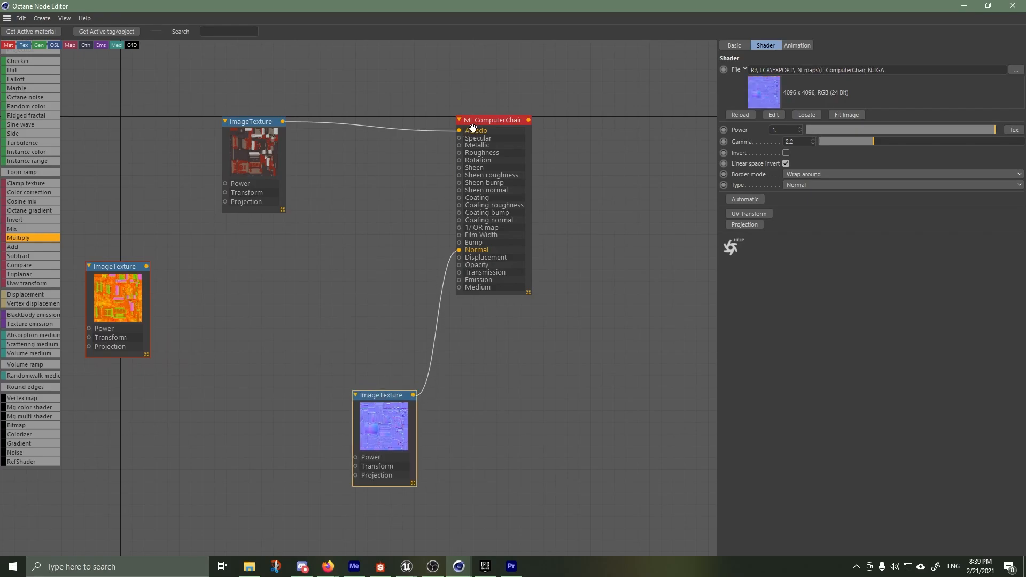
drag(248, 157, 360, 126)
click(115, 268)
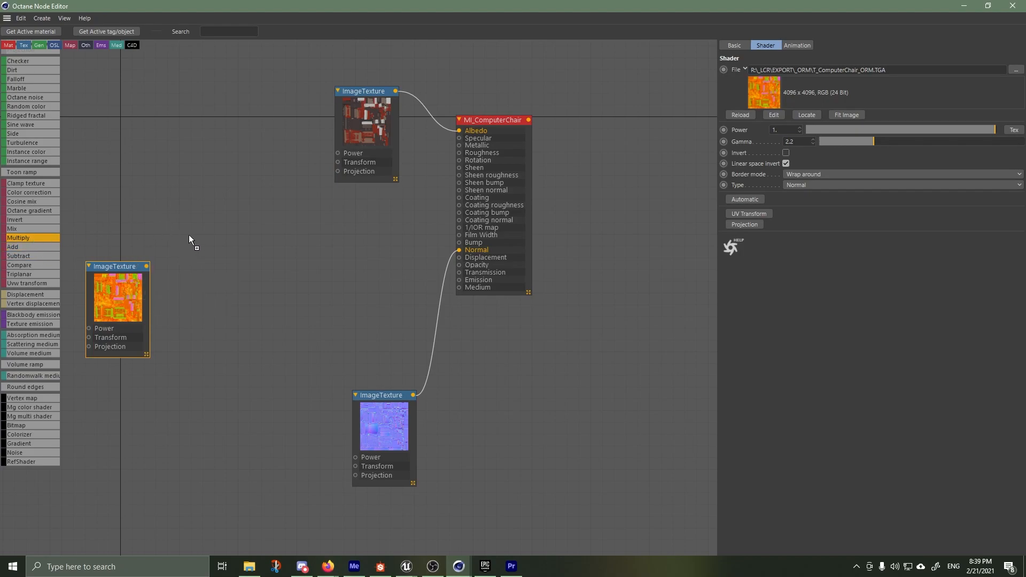
Add a Multiply node and an Rgb spectrum node beside the ORM ImageTexture node
drag(18, 238, 190, 239)
scroll(42, 203, up, 3)
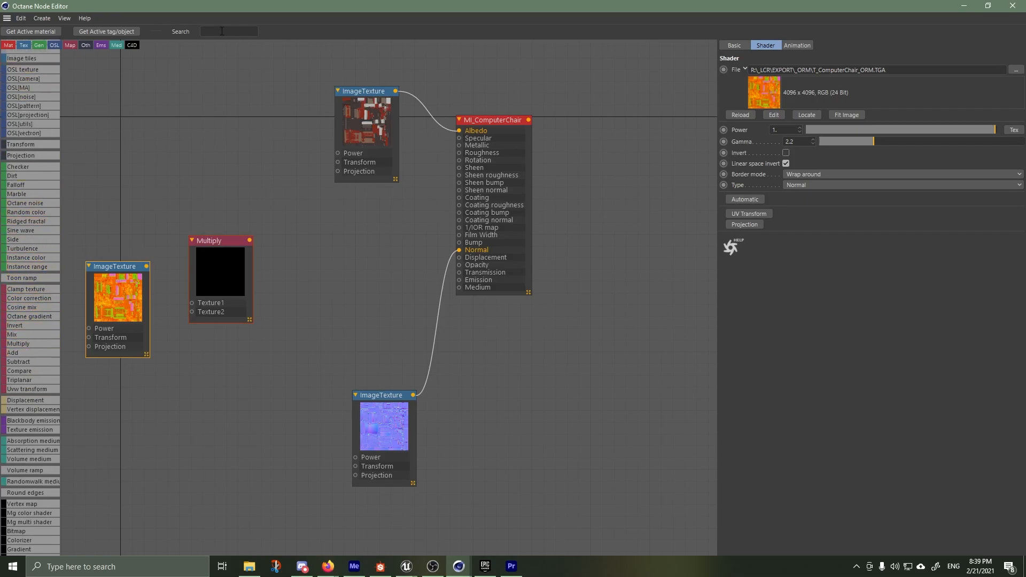
text(rgb)
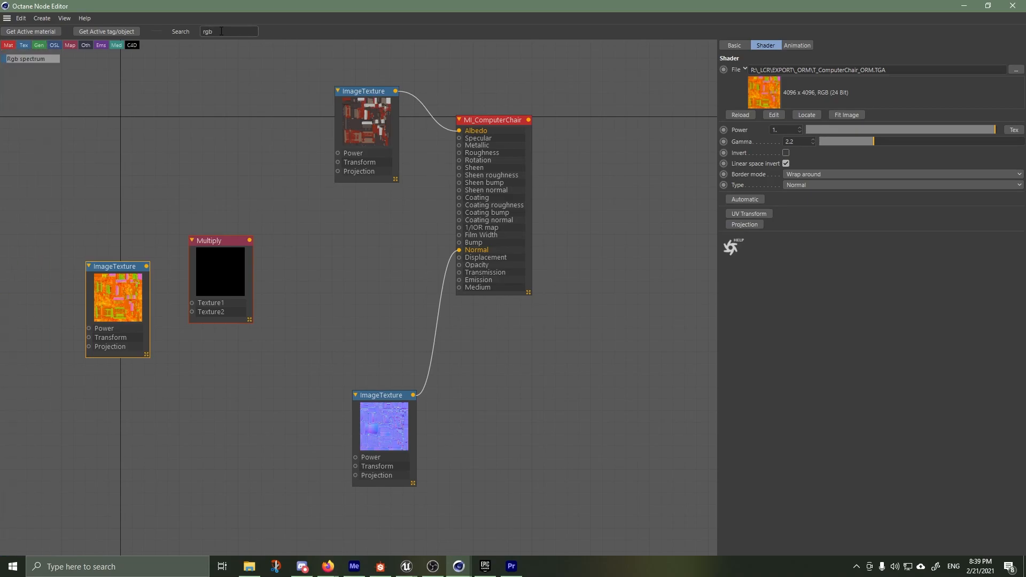
drag(16, 59, 202, 339)
Duplicate the Multiply and RgbSpectrum pair twice and stack the copies below the original pair
drag(163, 214, 243, 355)
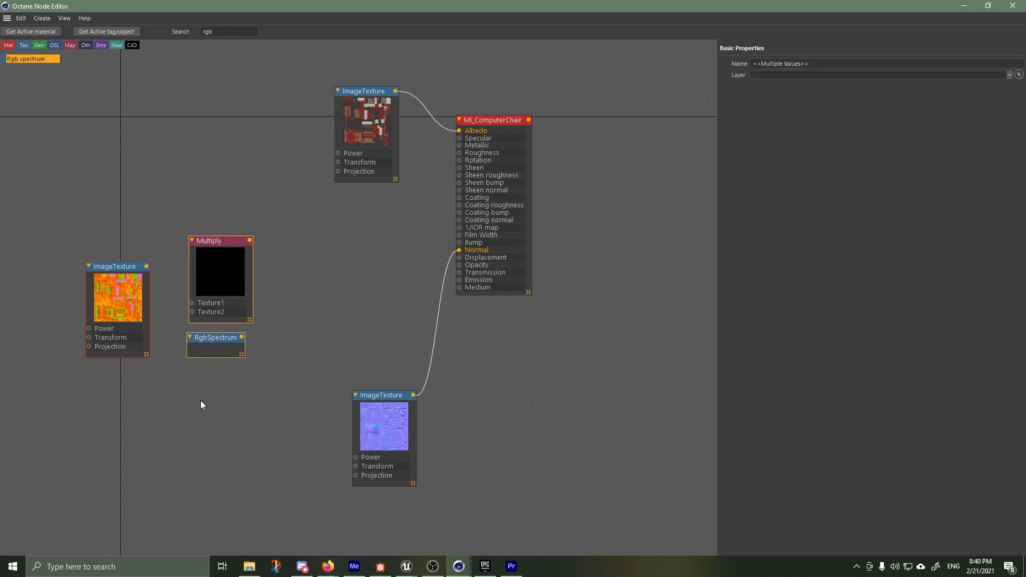
key(ctrl+c)
key(ctrl+v)
drag(170, 362, 223, 374)
drag(168, 456, 227, 477)
click(189, 513)
scroll(230, 446, down, 3)
middle_drag(231, 506, 238, 315)
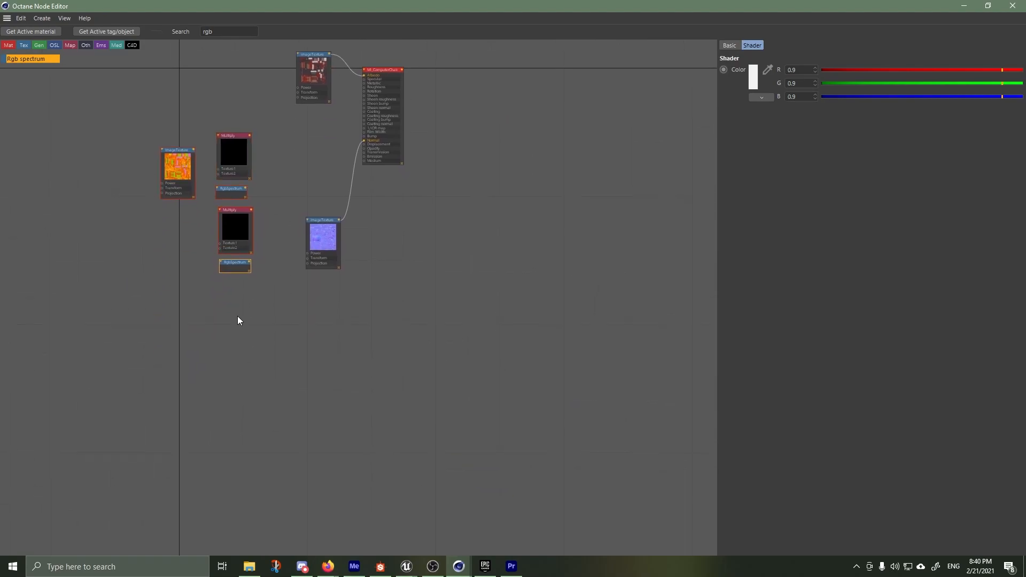
scroll(228, 309, up, 3)
key(ctrl+v)
drag(108, 281, 212, 386)
drag(190, 251, 223, 267)
click(134, 405)
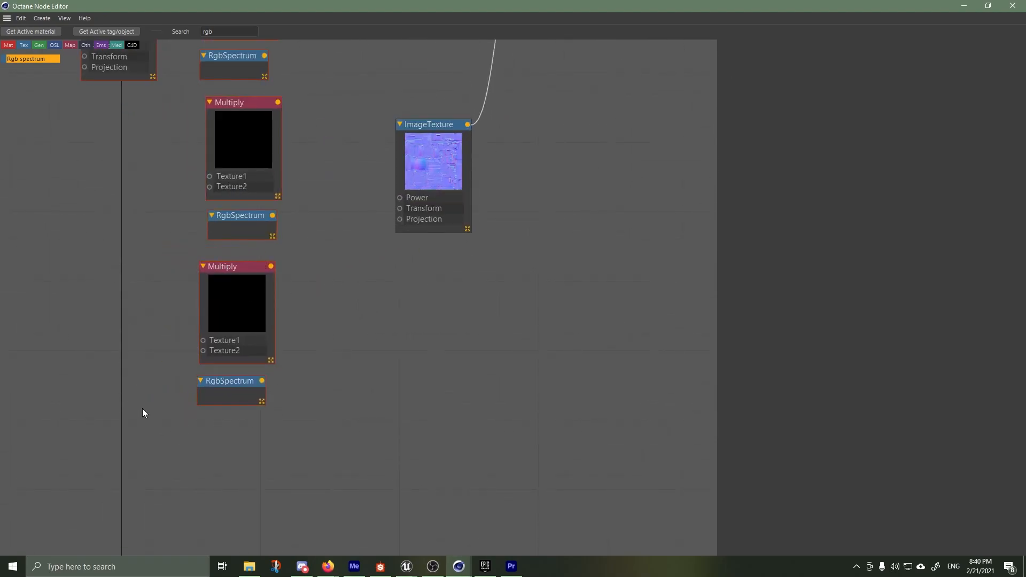
Connect the ORM ImageTexture output to the Texture1 input of all three Multiply nodes
click(224, 387)
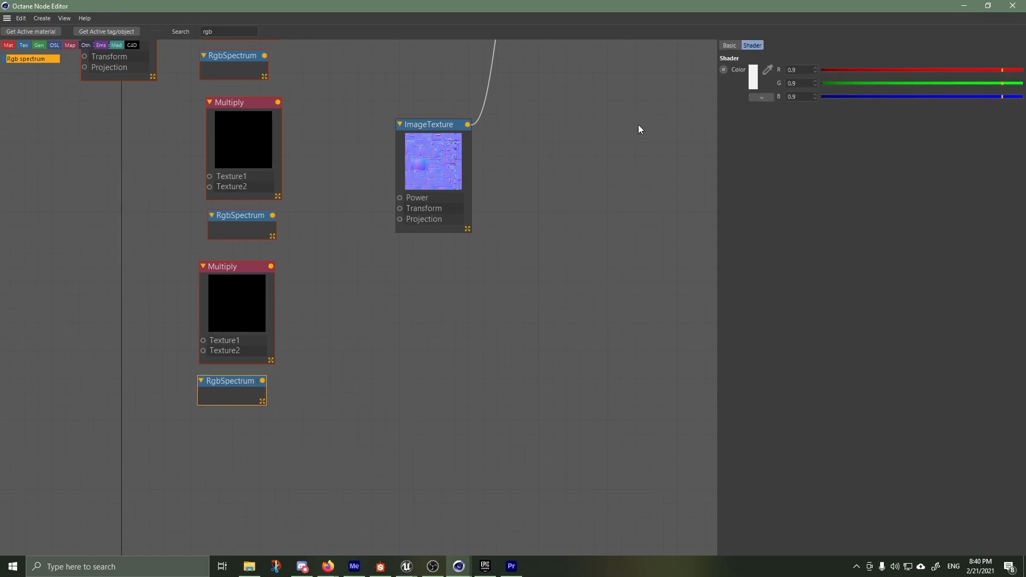
scroll(356, 157, up, 2)
scroll(342, 163, down, 5)
middle_drag(331, 148, 339, 276)
scroll(330, 214, up, 2)
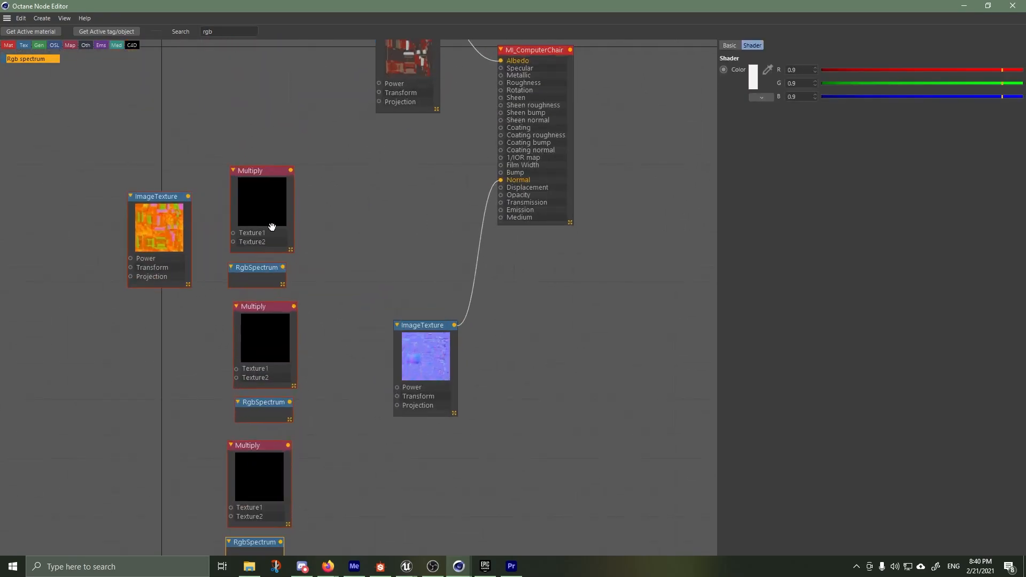
drag(188, 196, 234, 238)
drag(188, 196, 233, 369)
drag(188, 196, 230, 507)
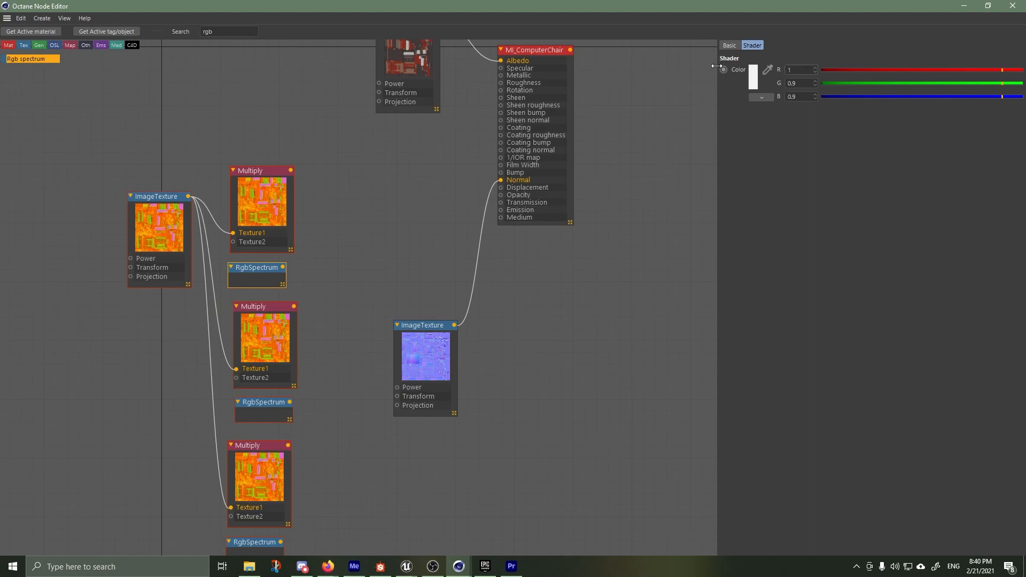
Set the first RgbSpectrum color to R 1, G 0, B 0 and connect it to Texture2 of the first Multiply node
text(0)
key(Tab)
text(0)
key(Return)
drag(283, 267, 233, 242)
Set the second RgbSpectrum color to R 0, G 1, B 0 and connect it to Texture2 of the second Multiply node
click(265, 398)
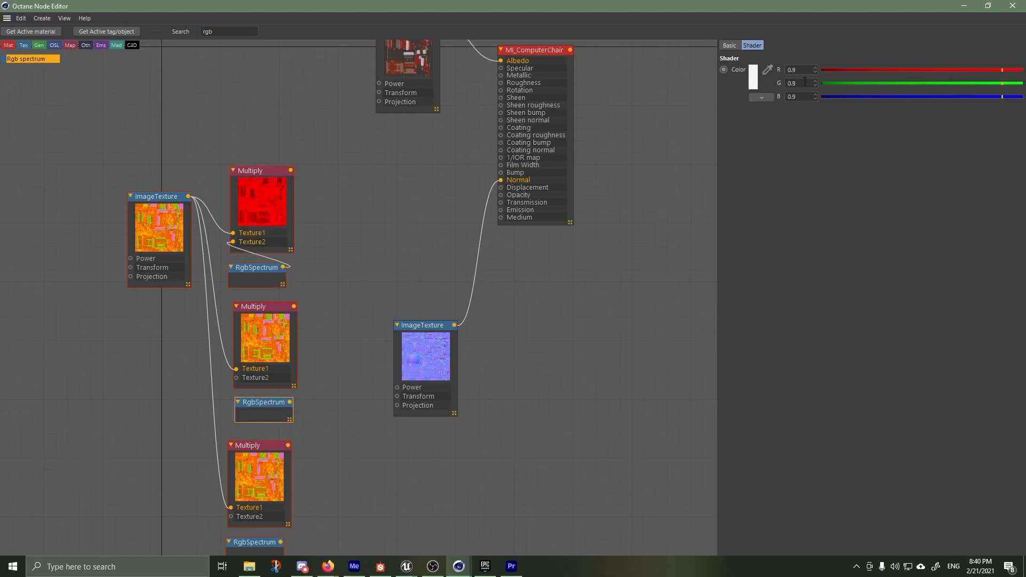
text(0)
key(Tab)
text(1.)
key(Tab)
text(0)
key(Return)
click(439, 229)
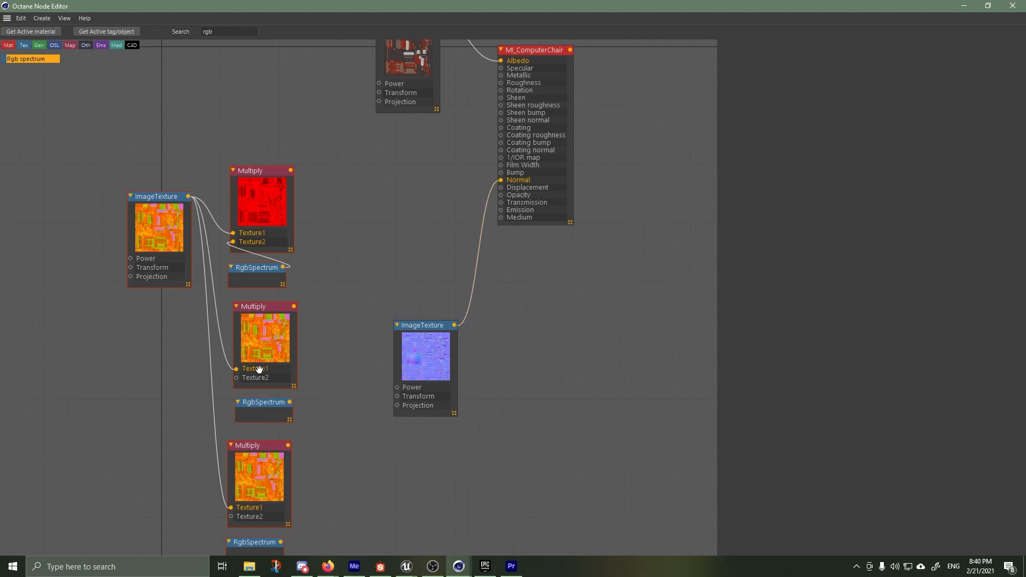
drag(290, 402, 237, 378)
Set the third RgbSpectrum color to R 0, G 0, B 1 and connect it to Texture2 of the third Multiply node
click(252, 540)
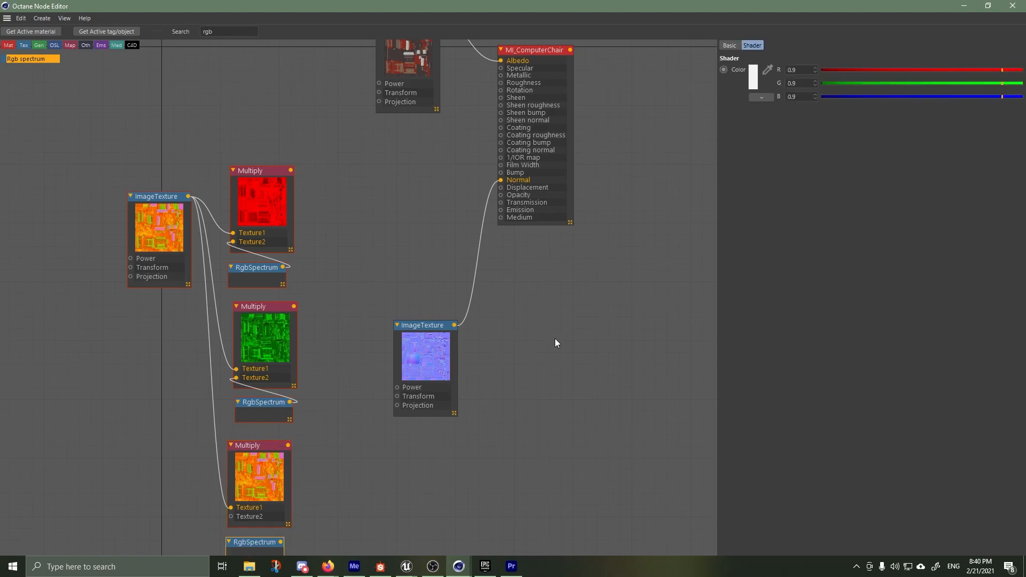
text(0)
key(Tab)
text(0)
key(Tab)
text(1)
middle_drag(327, 344, 338, 261)
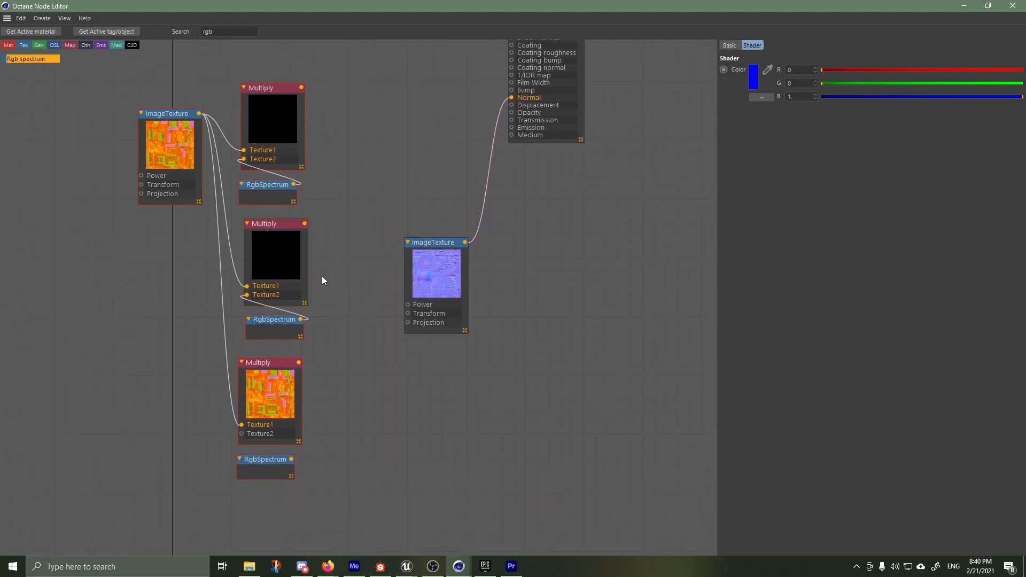
drag(292, 459, 242, 434)
Make room around the Multiply nodes, and add a Color correction node for each, fed from its Multiply output into Texture
drag(435, 242, 458, 117)
drag(165, 114, 121, 206)
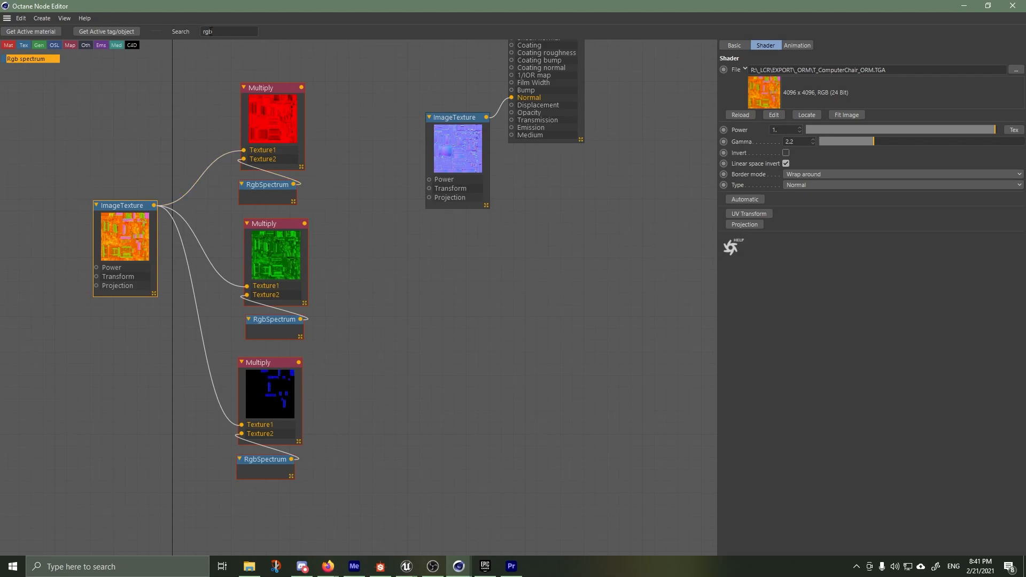
click(151, 31)
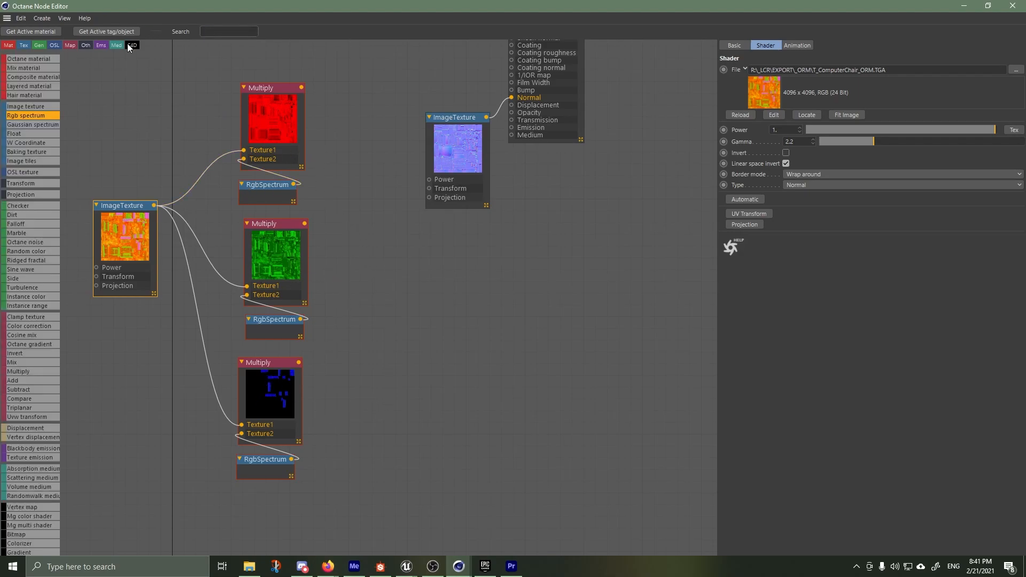
drag(56, 325, 98, 312)
drag(332, 135, 332, 142)
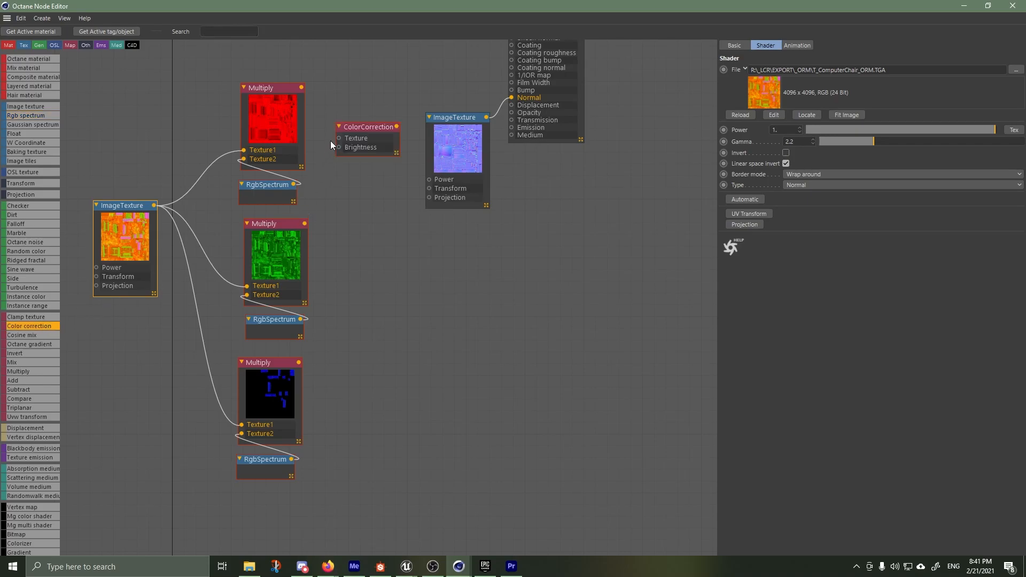
drag(341, 257, 338, 267)
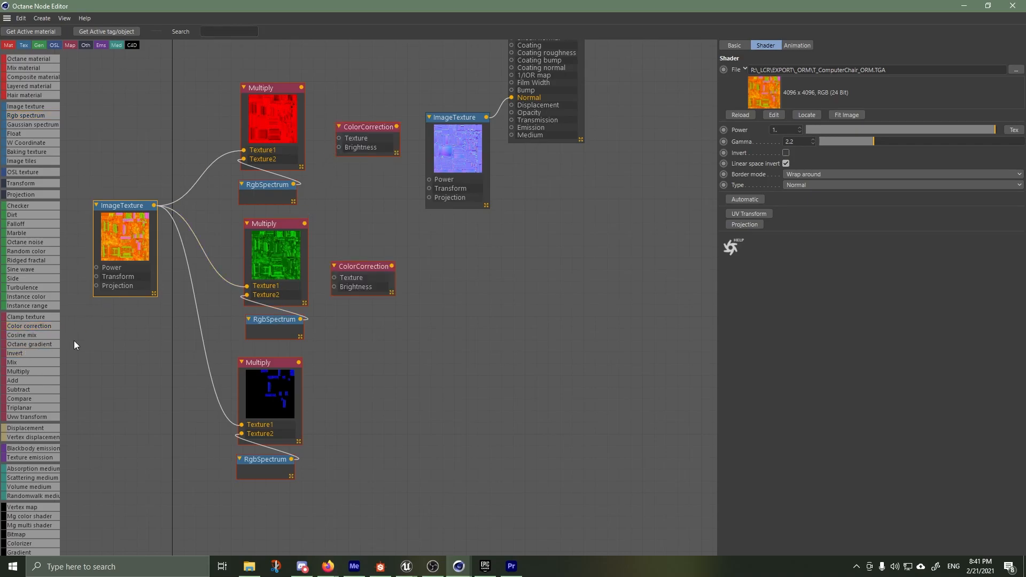
drag(348, 376, 350, 396)
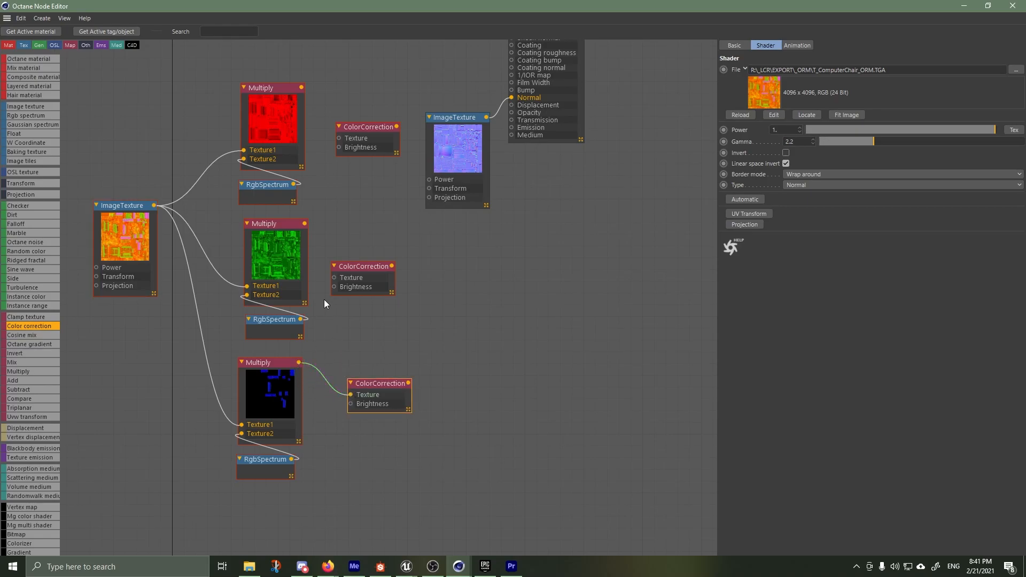
drag(304, 225, 334, 278)
drag(302, 88, 340, 138)
Set the Saturation of the ColorCorrection nodes to 0
click(355, 137)
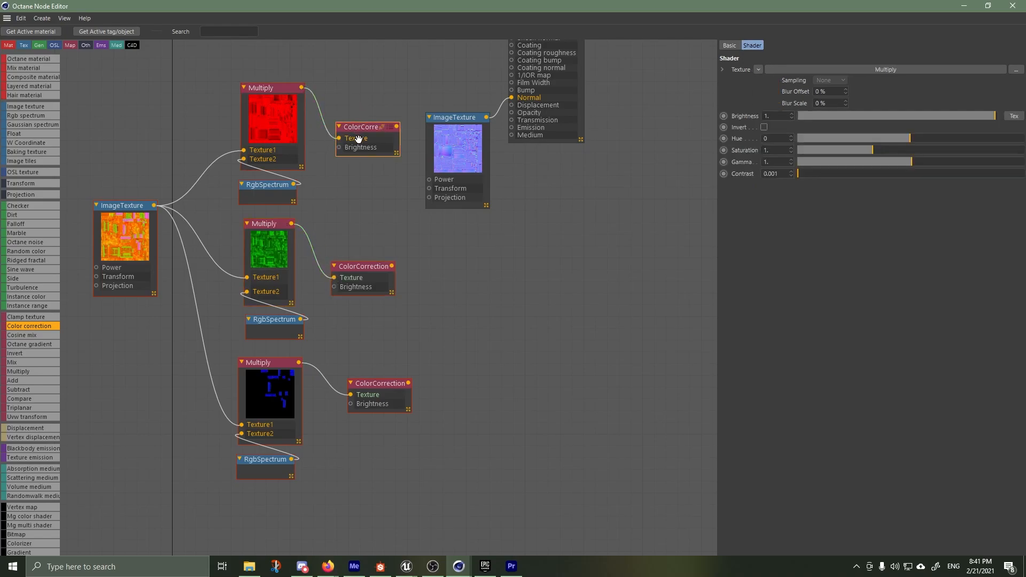
drag(800, 155, 774, 159)
click(367, 268)
drag(855, 150, 793, 153)
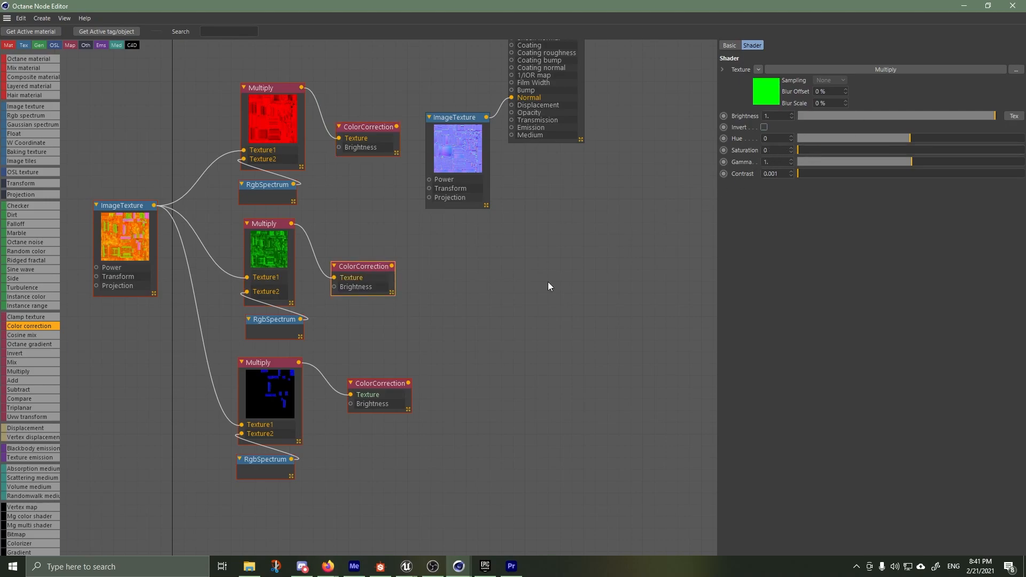
Tidy the node layout by aligning the ColorCorrection nodes and moving the material, normal and base color nodes clear of them
drag(364, 384, 352, 374)
drag(357, 268, 351, 270)
scroll(563, 226, down, 3)
middle_drag(547, 286, 541, 419)
drag(563, 185, 661, 175)
drag(478, 280, 574, 252)
drag(448, 99, 424, 106)
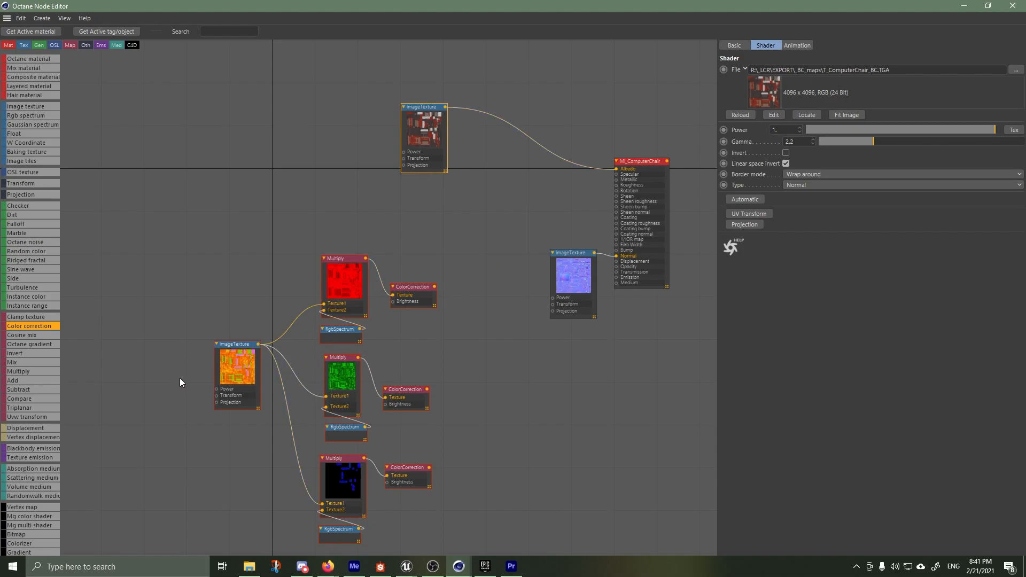
Connect the blue channel's ColorCorrection to Metallic and the green channel's ColorCorrection to Roughness on MI_ComputerChair
click(236, 348)
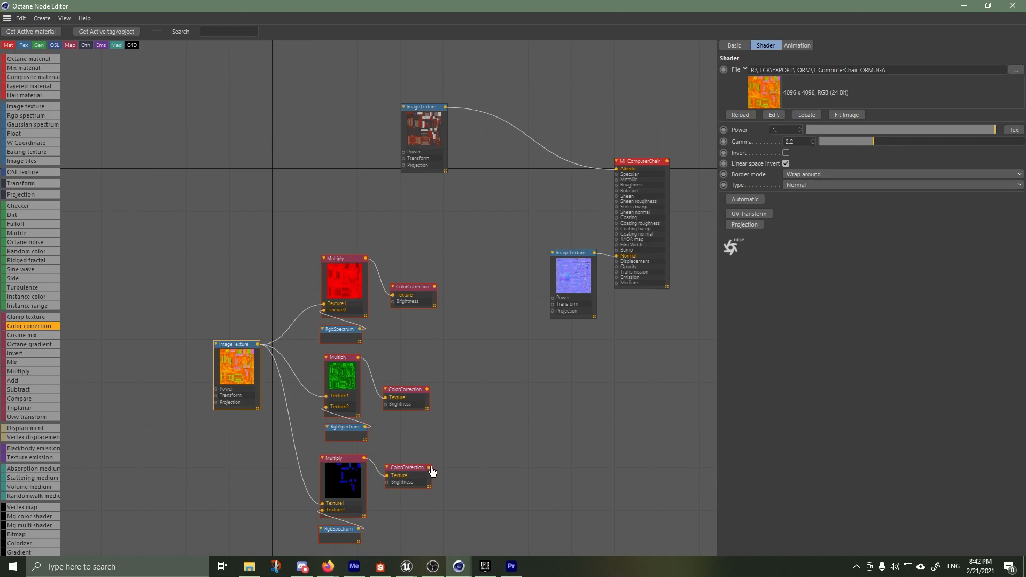
drag(429, 468, 616, 179)
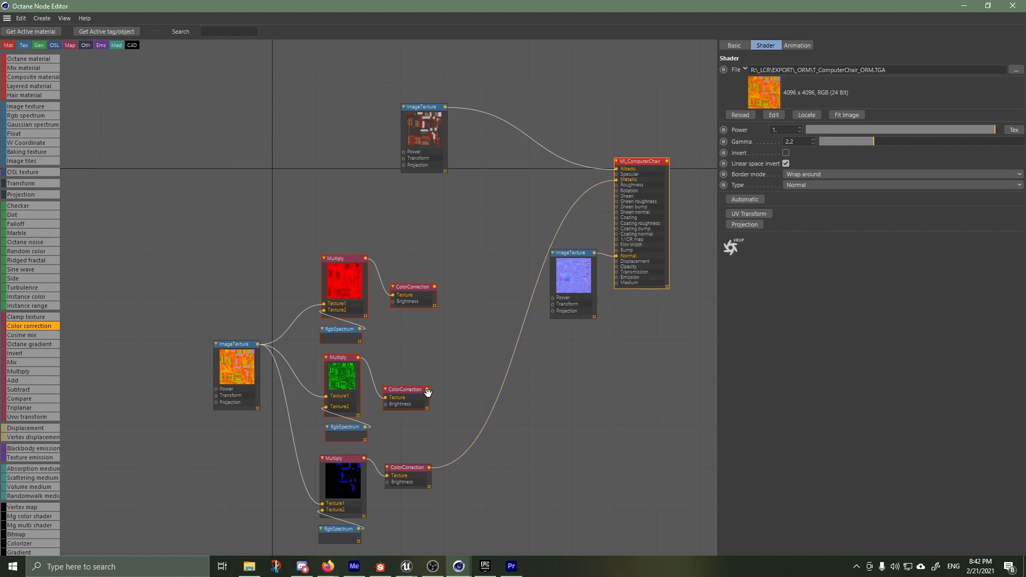
drag(423, 389, 617, 185)
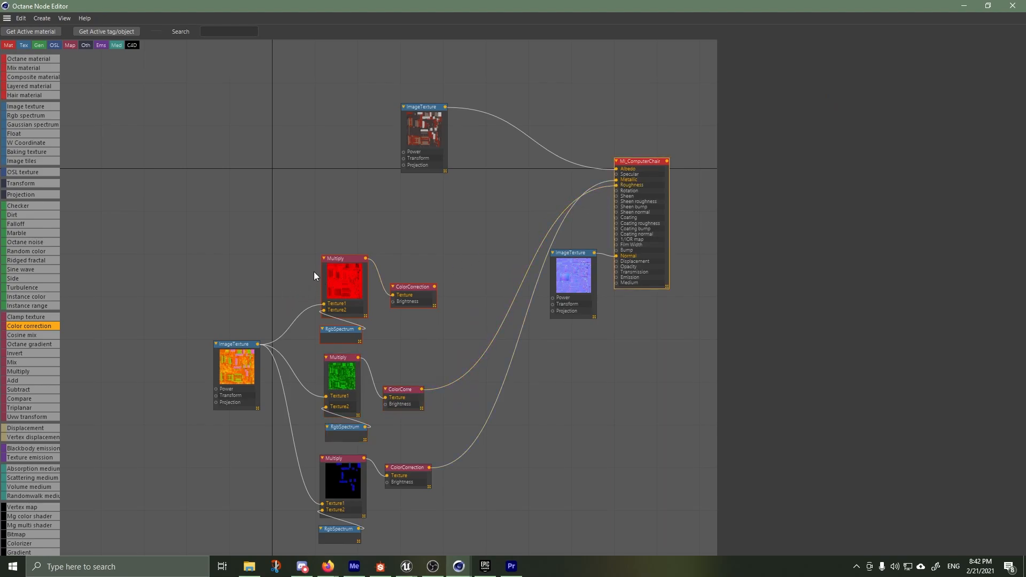
click(344, 261)
drag(344, 260, 342, 260)
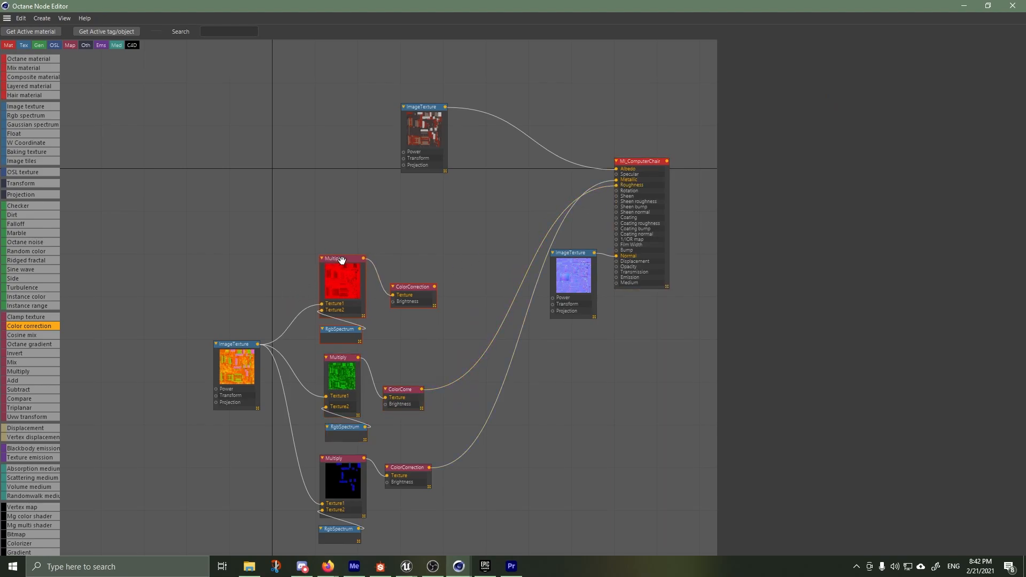
Add a Multiply node combining the base color texture with the red channel's ColorCorrection, and connect it to Albedo on MI_ComputerChair
drag(405, 287, 397, 276)
click(397, 276)
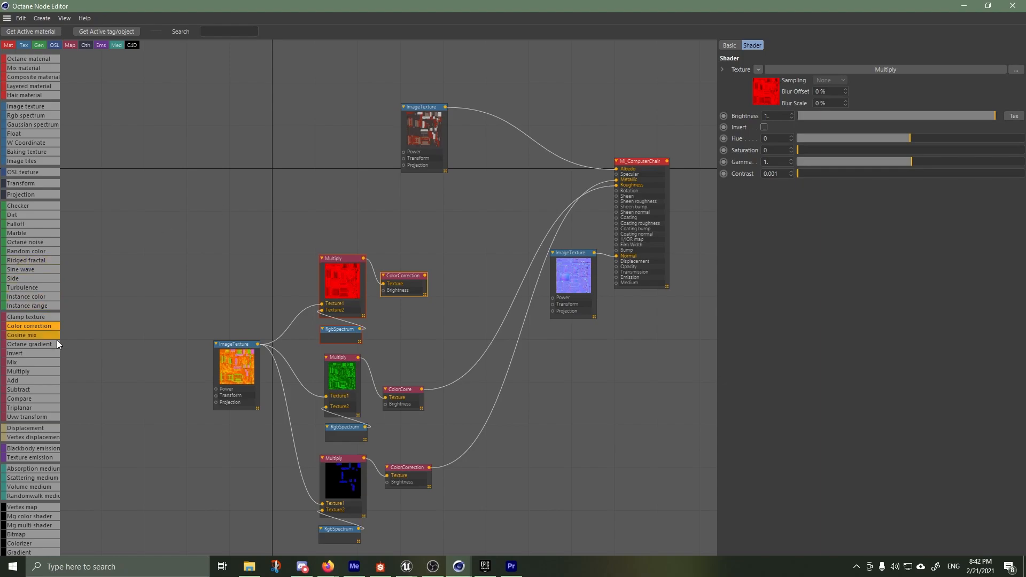
drag(30, 369, 108, 317)
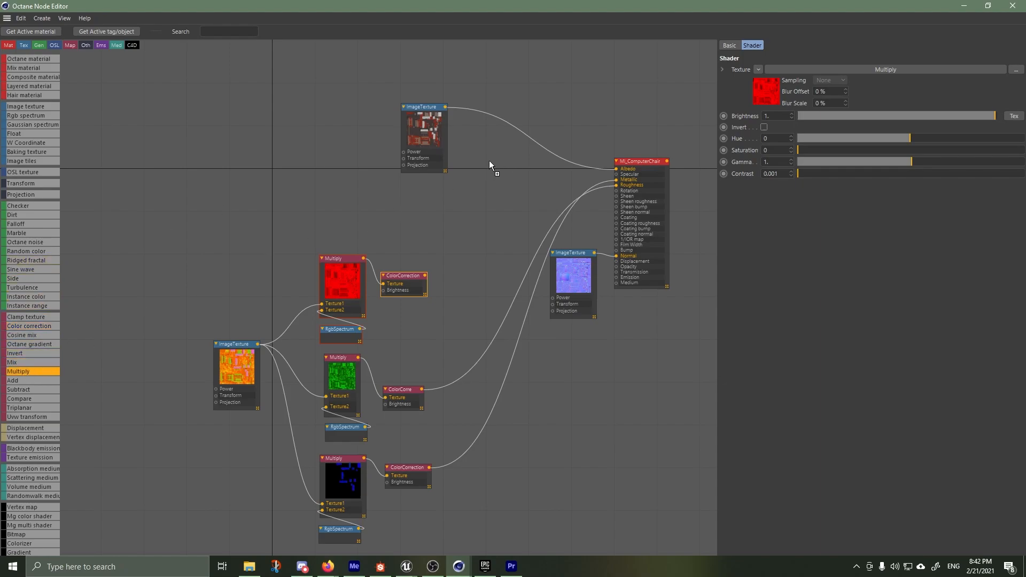
drag(489, 165, 490, 167)
drag(437, 266, 502, 219)
drag(447, 108, 503, 212)
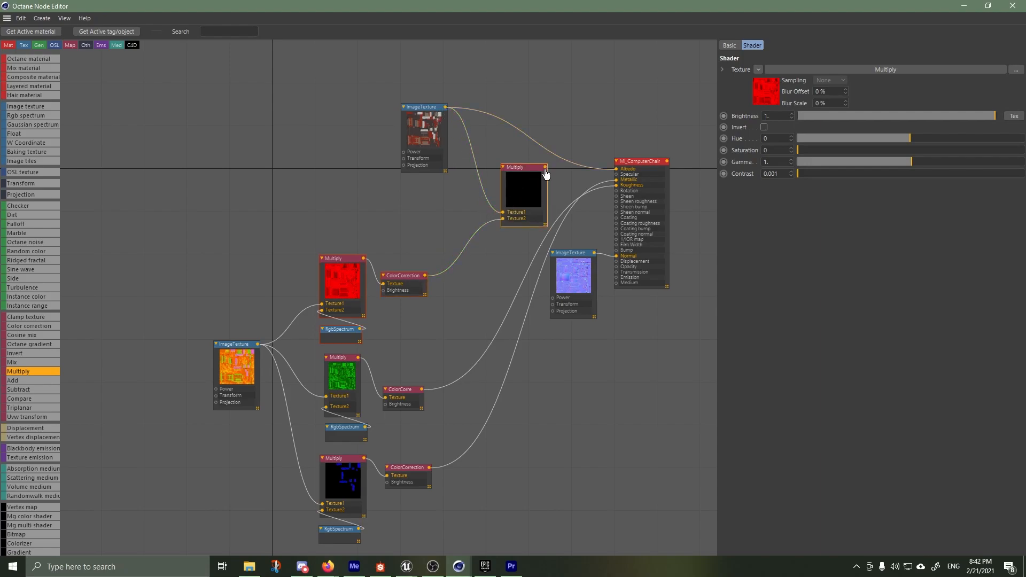
drag(578, 172, 614, 176)
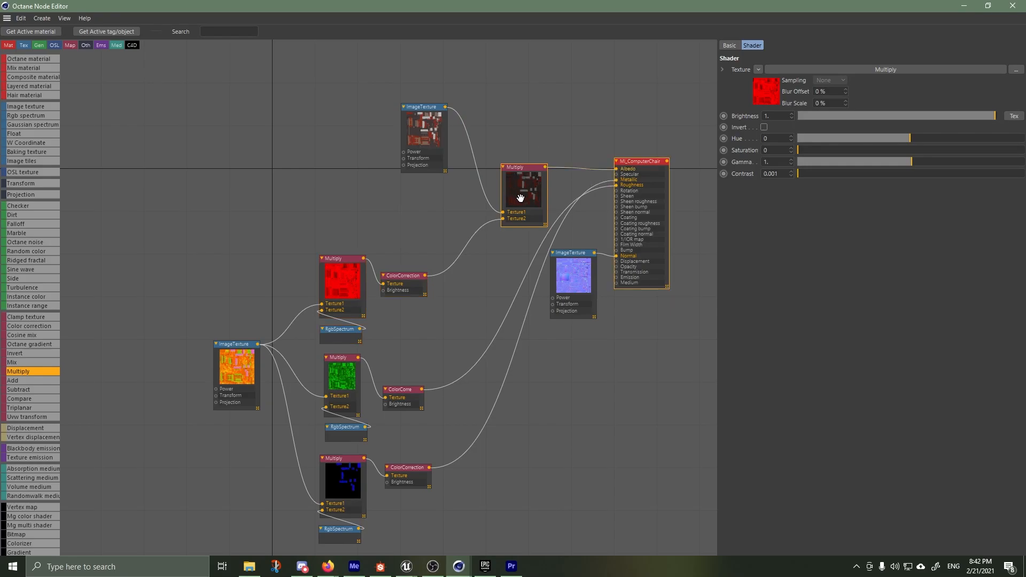
Examine the new Multiply node's preview and its connections to the base color texture and the red channel
scroll(518, 197, up, 5)
scroll(517, 202, down, 2)
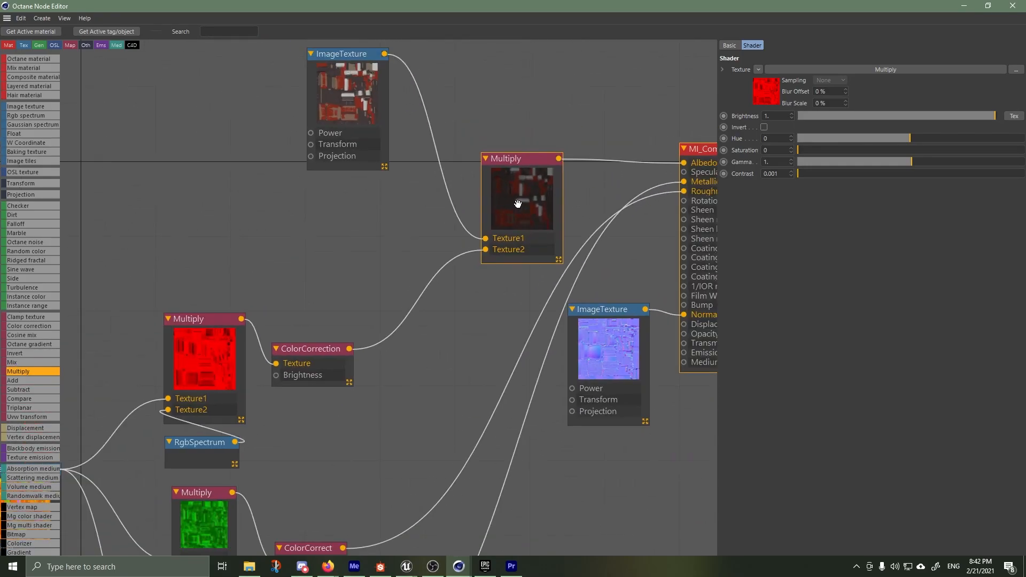
scroll(518, 204, down, 3)
scroll(516, 207, up, 5)
scroll(512, 212, down, 4)
scroll(512, 212, down, 3)
scroll(446, 273, up, 5)
scroll(492, 248, down, 2)
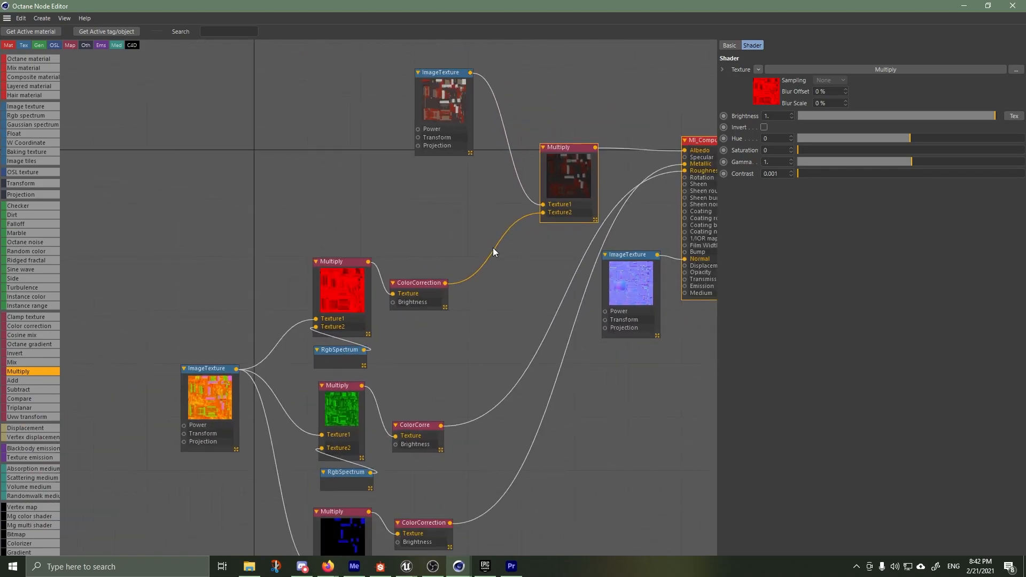
scroll(491, 230, down, 3)
scroll(575, 184, up, 5)
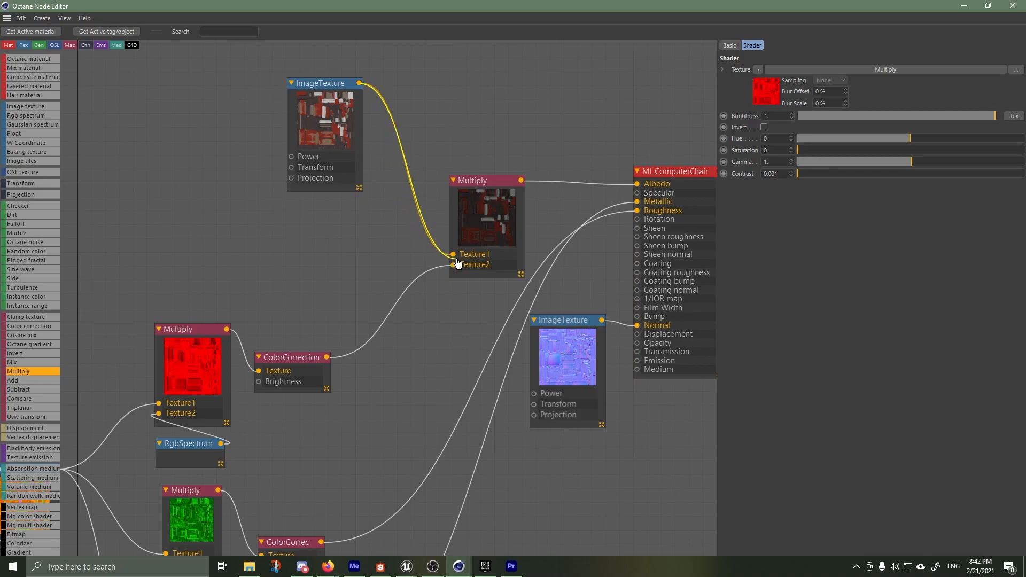
Replace the red channel's connection into the base color Multiply's Texture2 with a Float texture set to 0
click(373, 338)
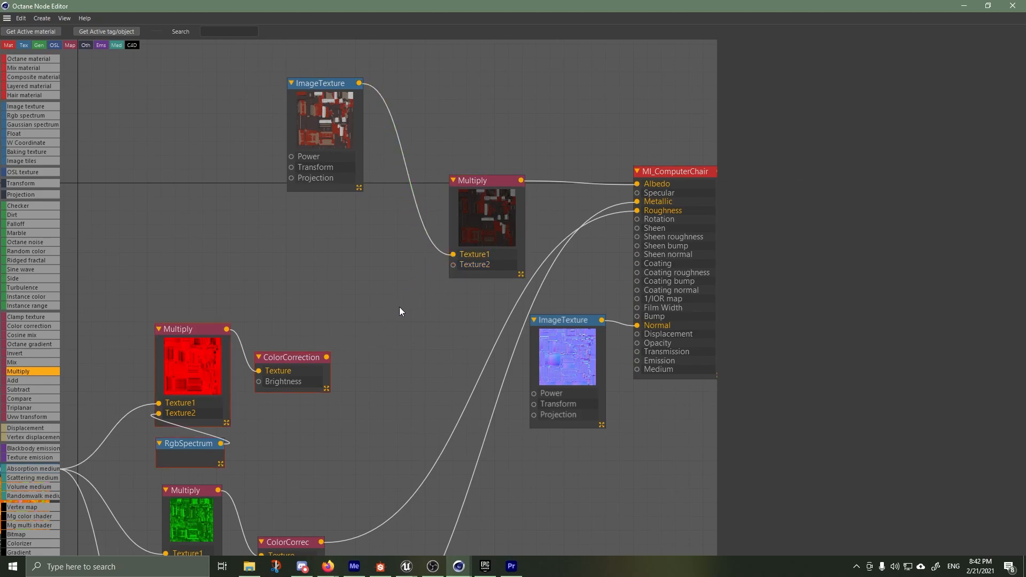
drag(504, 183, 491, 138)
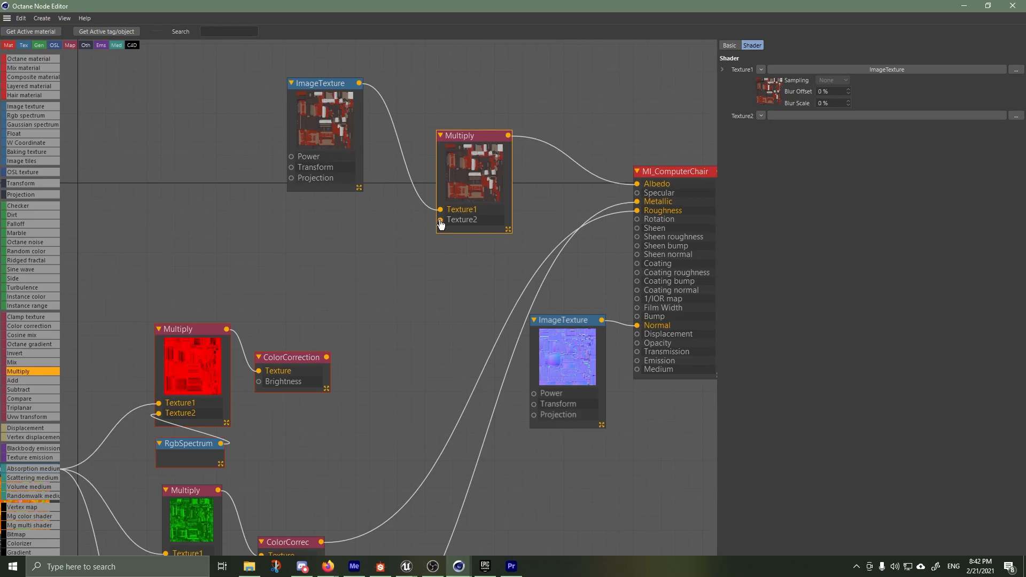
drag(434, 223, 336, 259)
click(425, 288)
drag(799, 73, 764, 75)
drag(942, 70, 743, 73)
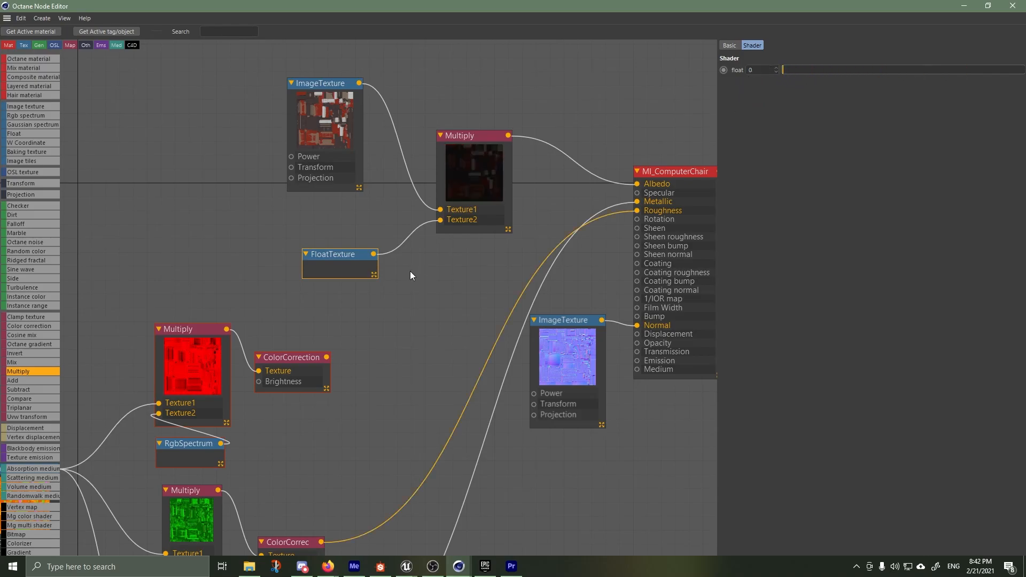
Connect the base color ImageTexture directly to Albedo again, and delete its Multiply and FloatTexture nodes
click(366, 227)
drag(360, 81, 637, 183)
drag(441, 276, 371, 195)
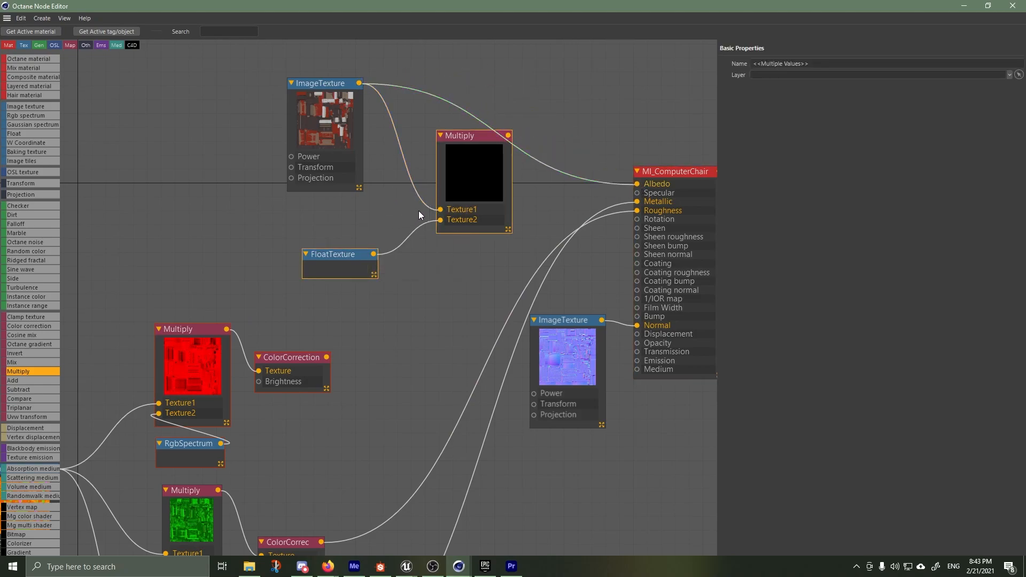
key(Delete)
scroll(336, 283, down, 3)
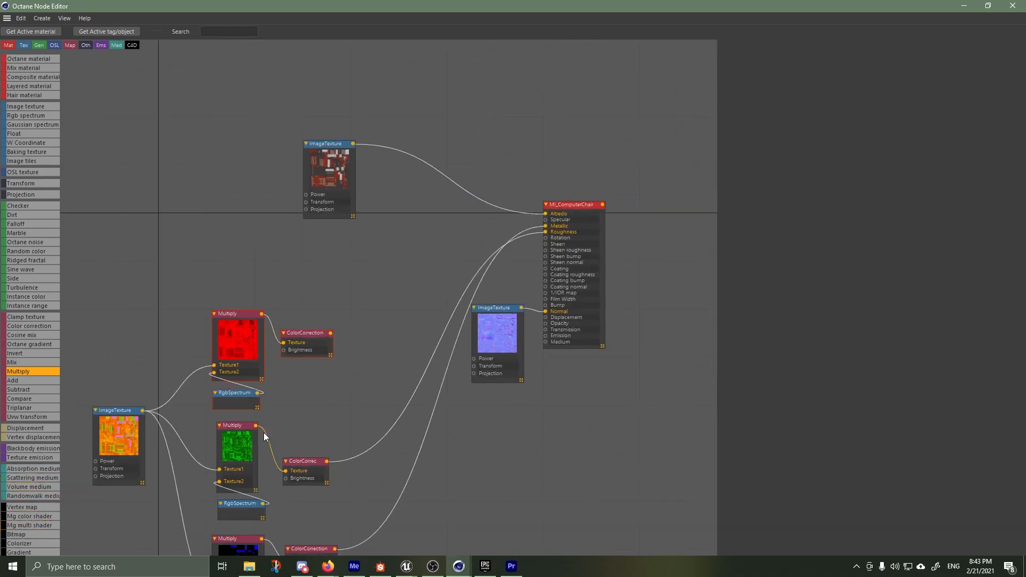
Review the red, green and blue channel branches and their connections to the MI_ComputerChair material
scroll(269, 425, up, 3)
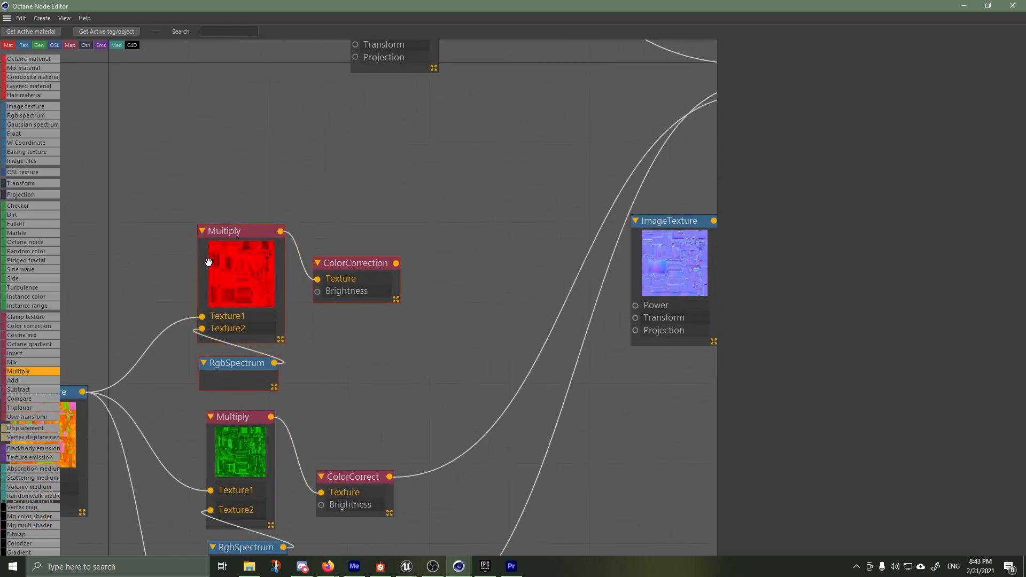
scroll(264, 301, down, 2)
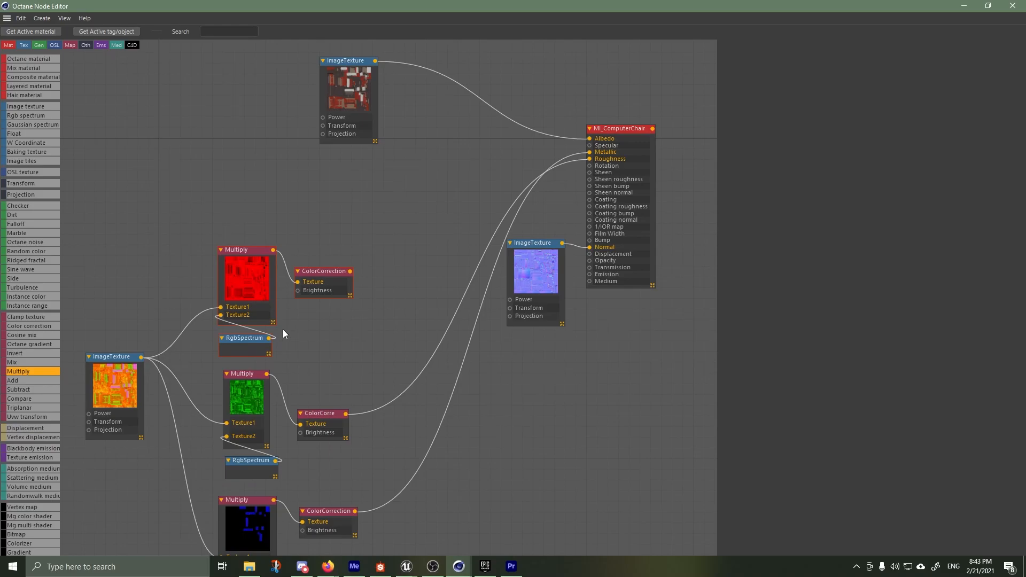
scroll(285, 329, down, 3)
scroll(296, 355, up, 3)
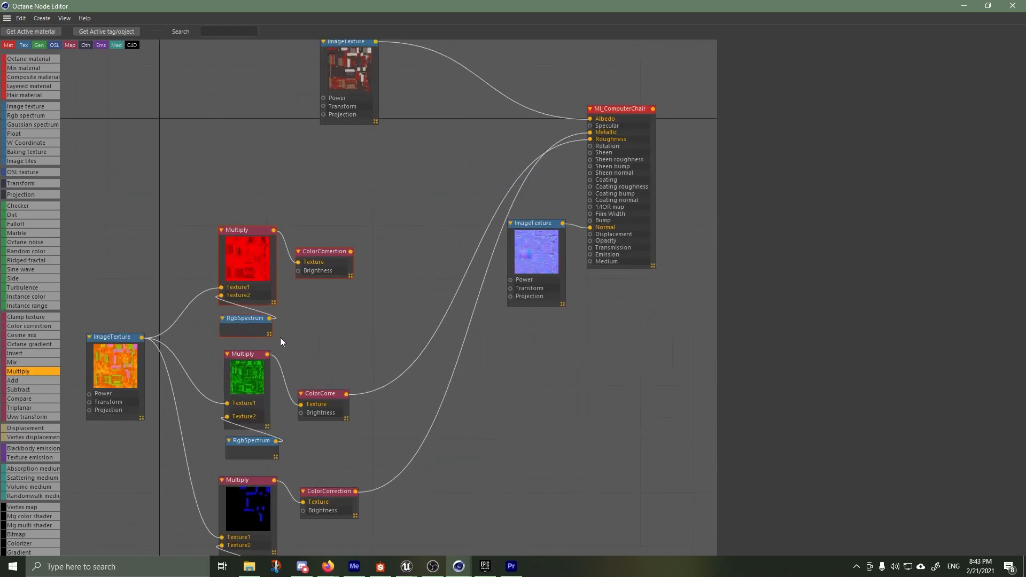
scroll(302, 330, down, 5)
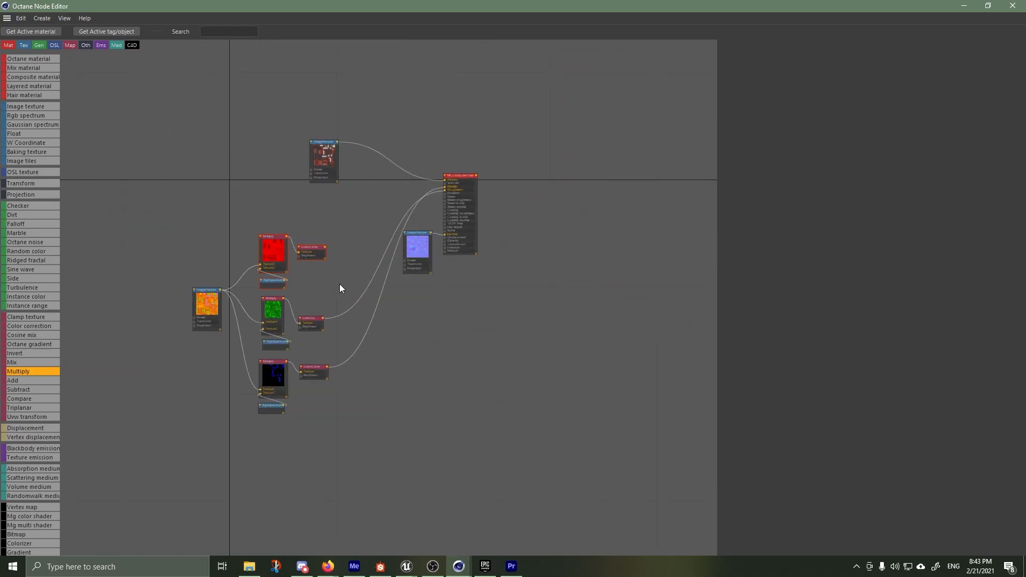
scroll(367, 198, up, 3)
scroll(339, 293, down, 5)
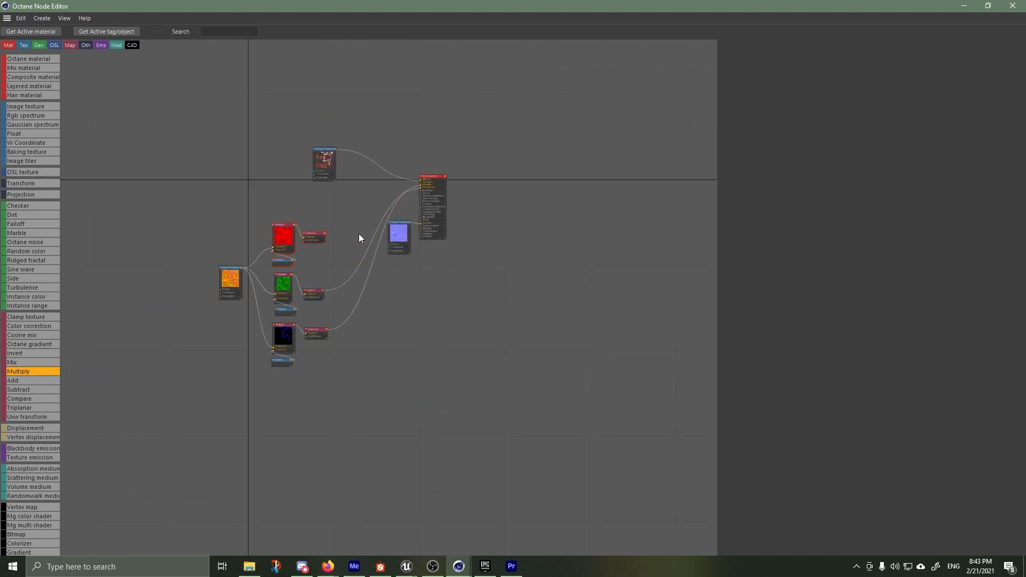
scroll(355, 242, up, 5)
scroll(408, 190, up, 2)
Minimize the node editor, restart the Live Viewer render, and move the Material Editor clear of the viewport
click(976, 5)
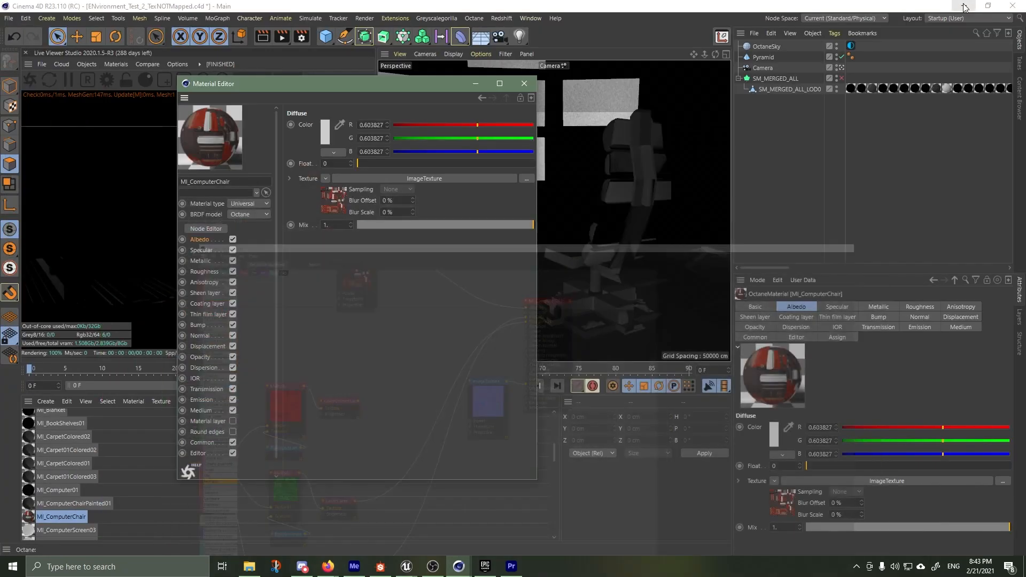
drag(427, 88, 674, 244)
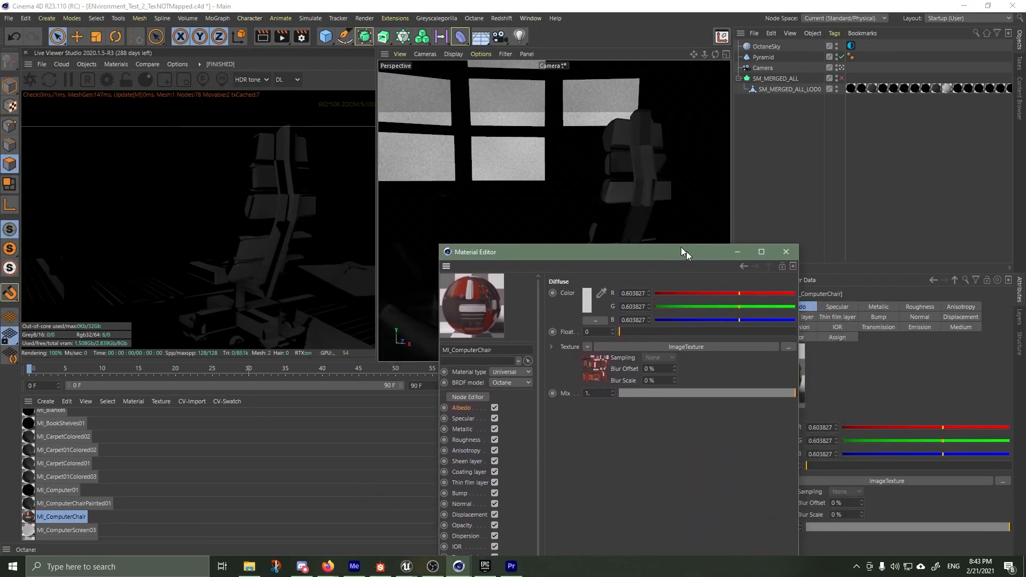
click(31, 79)
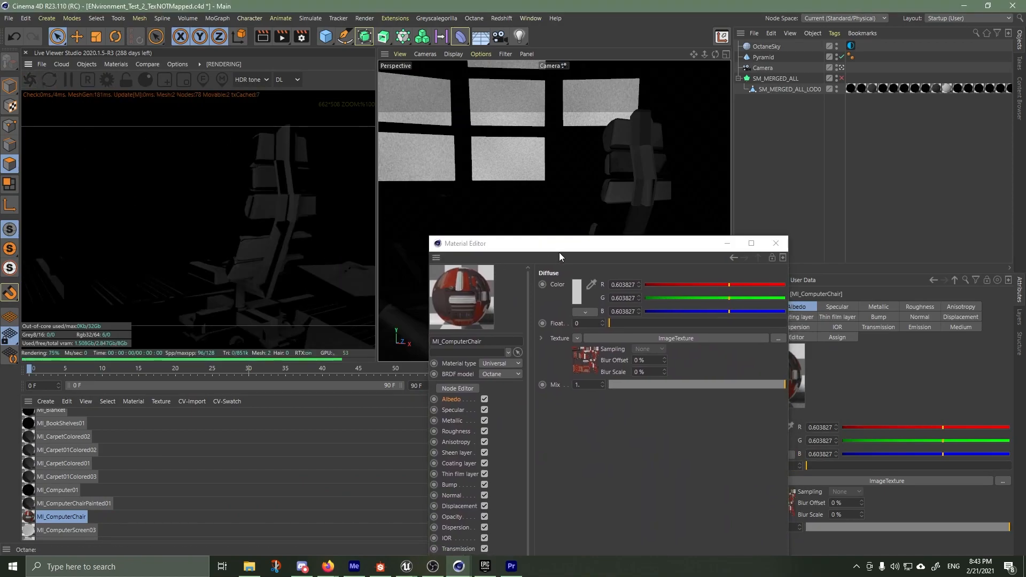
drag(557, 249, 222, 283)
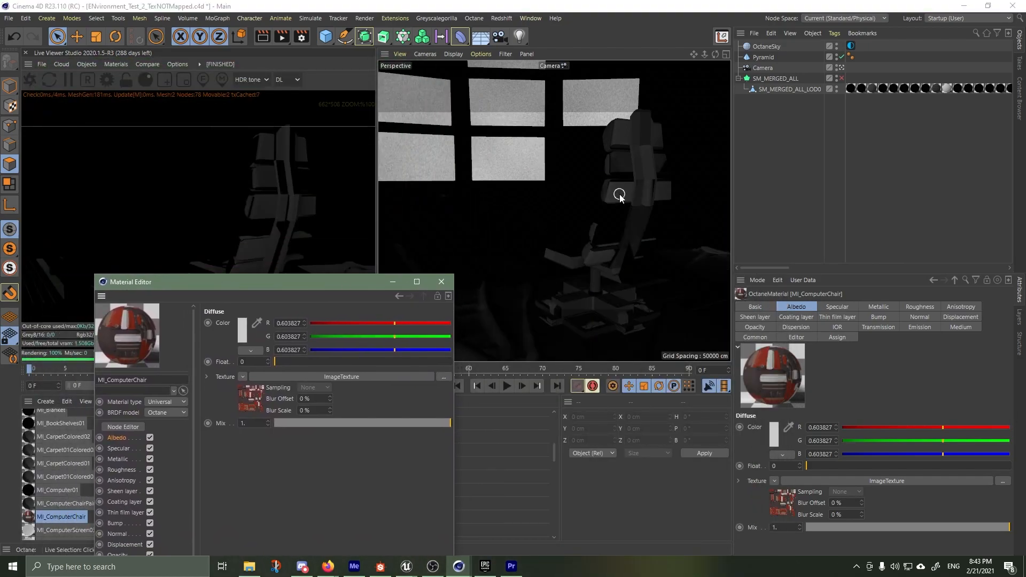
Inspect the MI_ComputerChair and MI_ComputerChairPainted01 material tags on SM_MERGED_ALL_LOD0, and minimize the Material Editor
drag(776, 268, 824, 269)
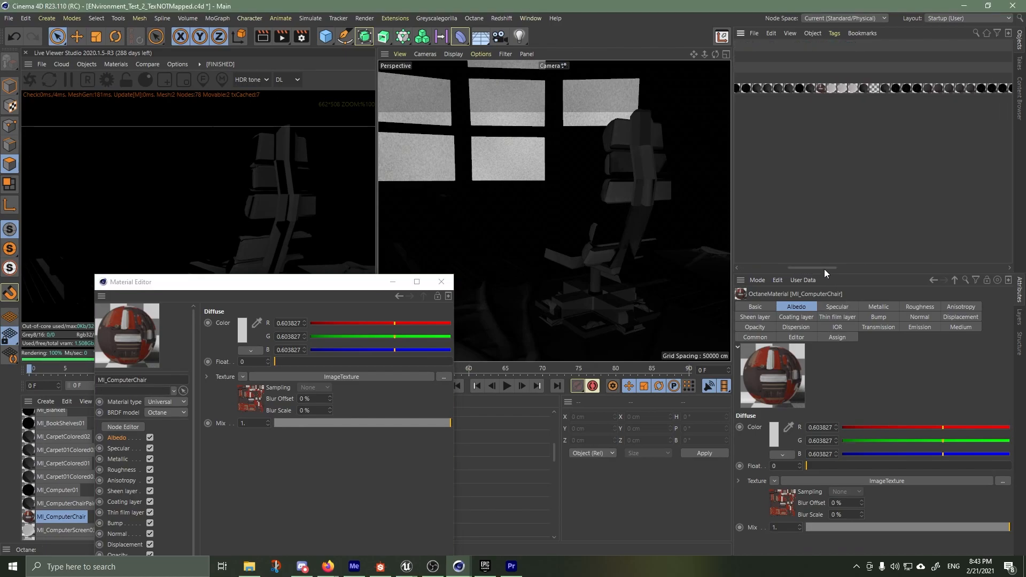
click(819, 88)
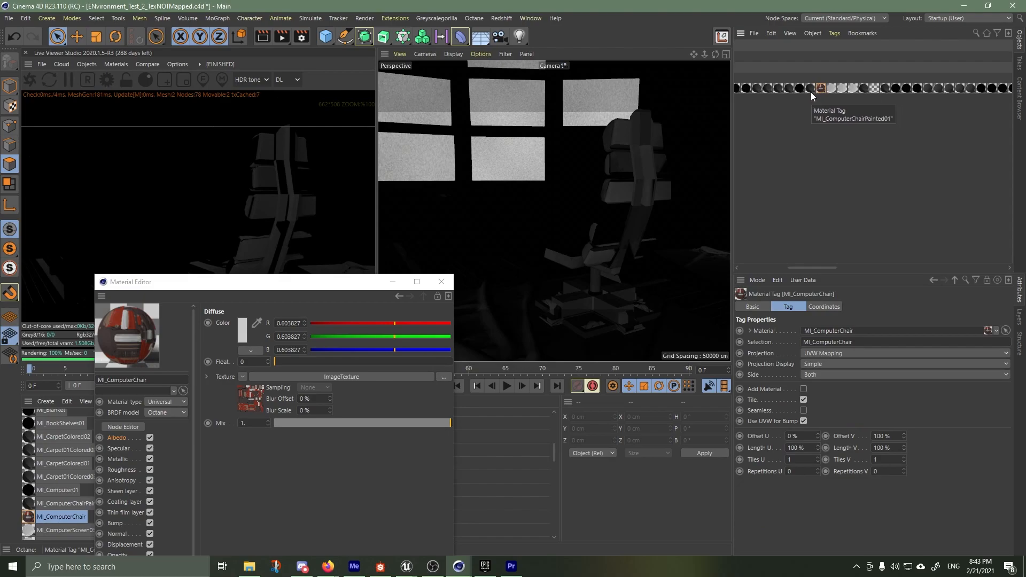
click(810, 88)
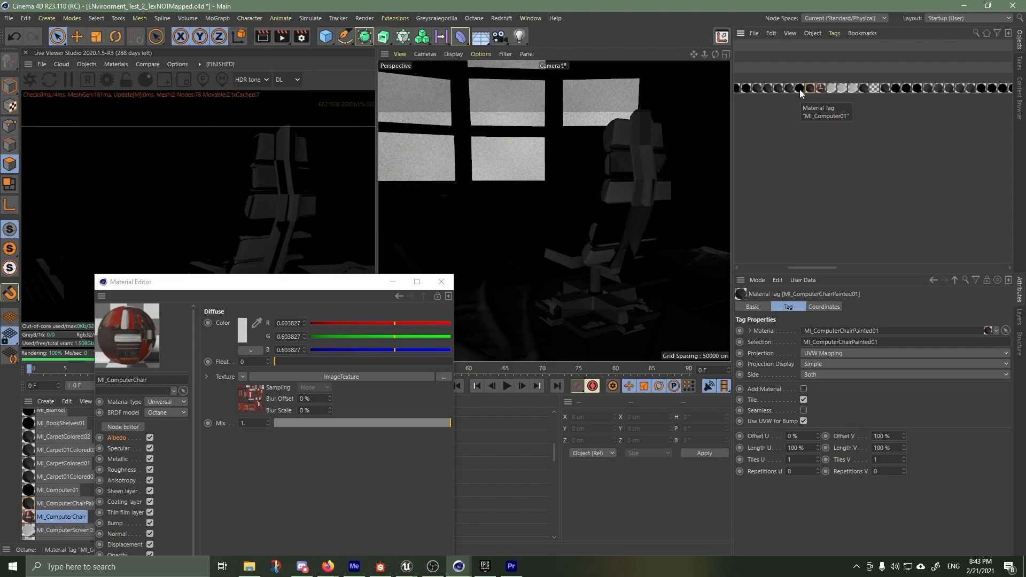
click(820, 89)
click(392, 282)
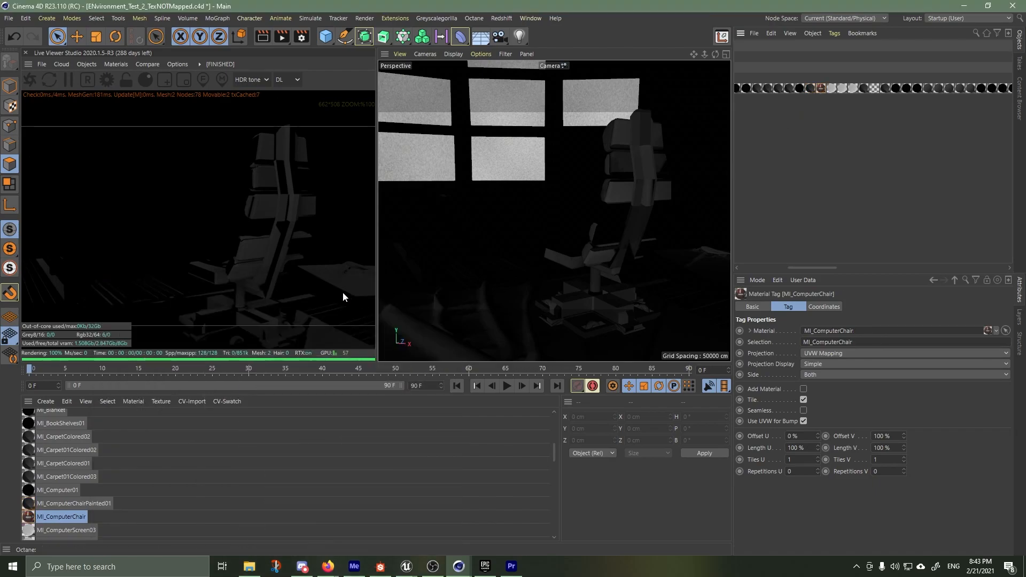
Add an Octane Arealight to the scene to light the computer chair
scroll(505, 217, down, 5)
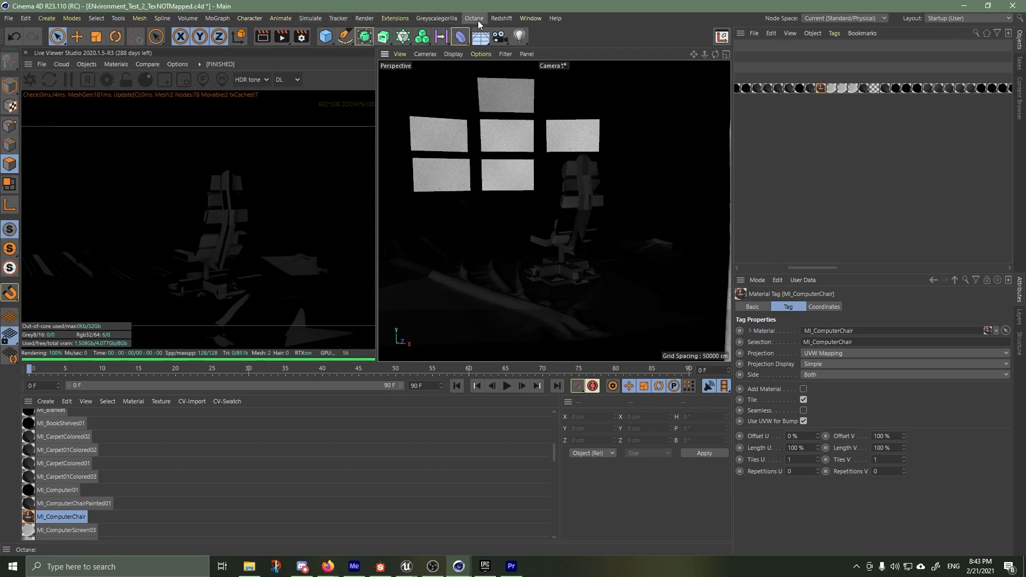
click(87, 64)
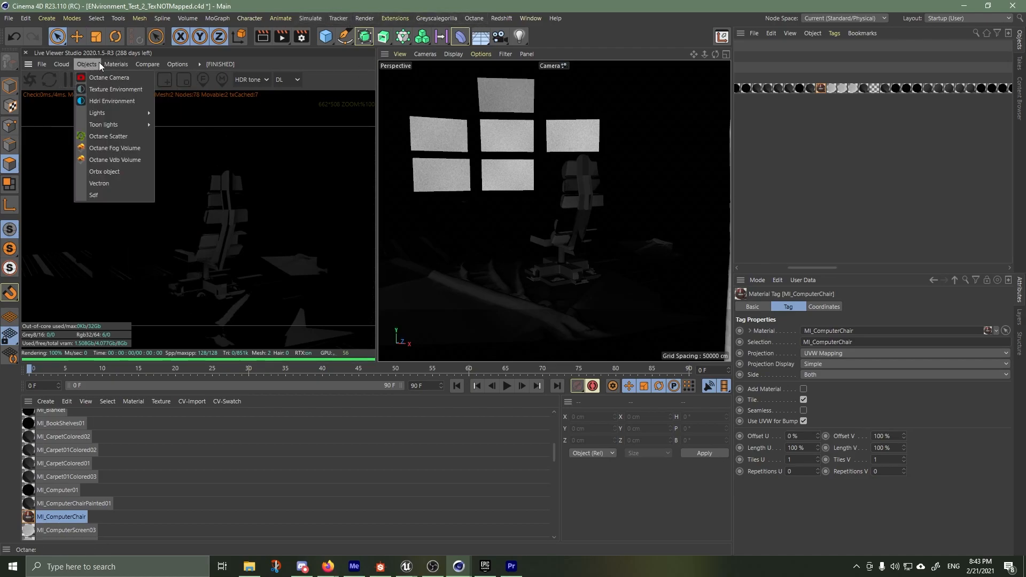
mouse_move(101, 114)
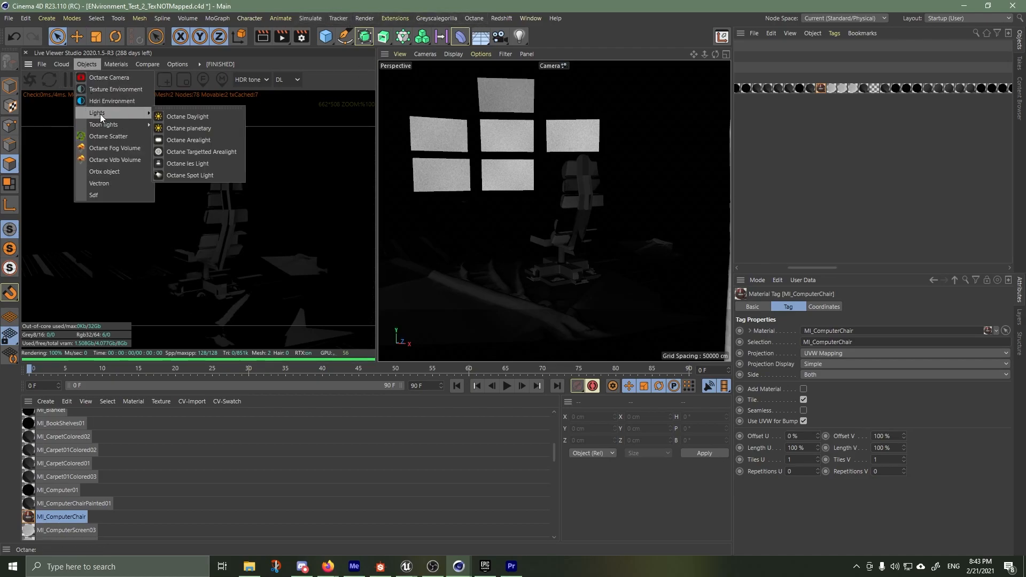
click(180, 140)
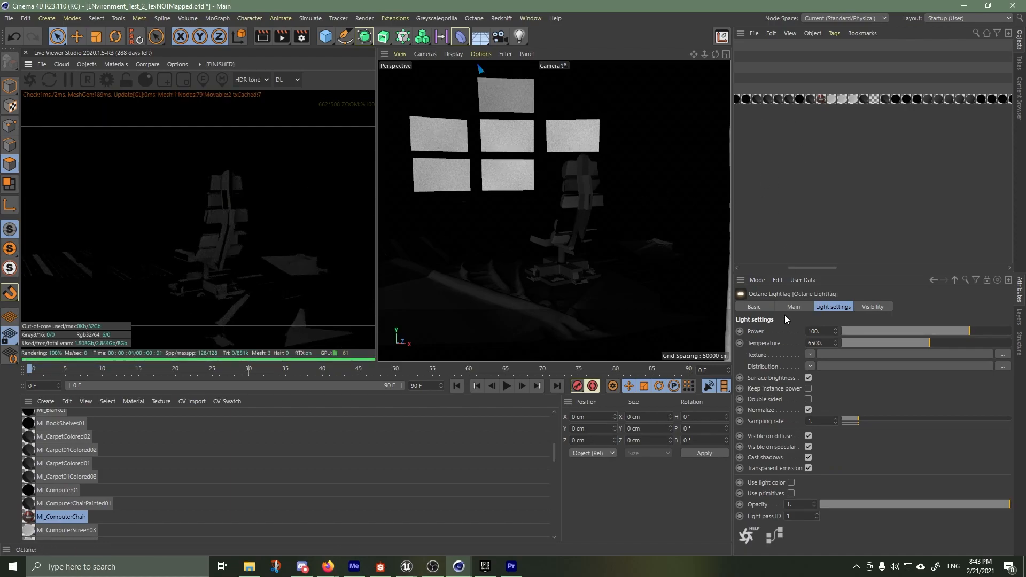
drag(796, 267, 748, 267)
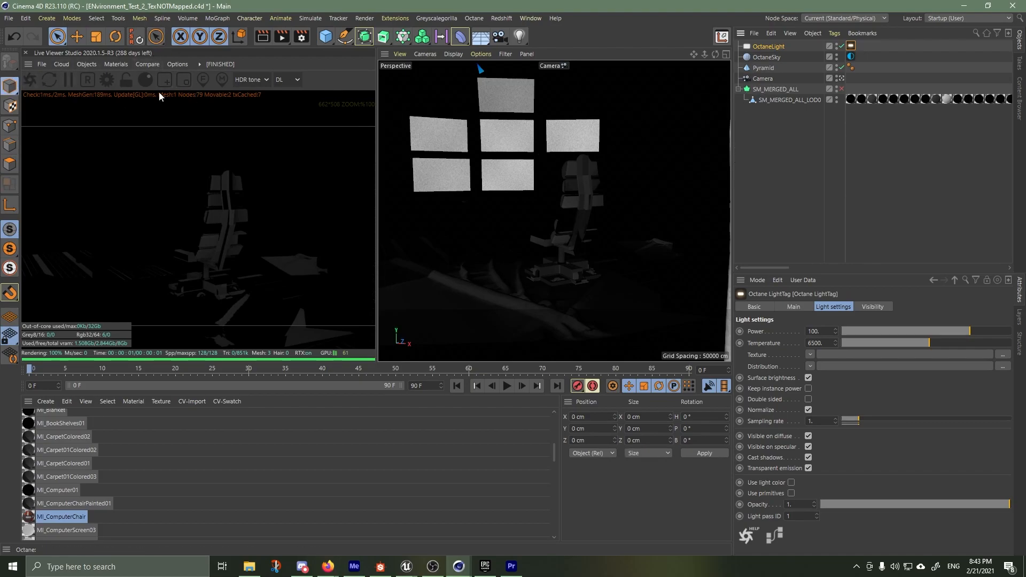
Set the Power of the OctaneLight's light tag to 300
click(777, 47)
click(851, 46)
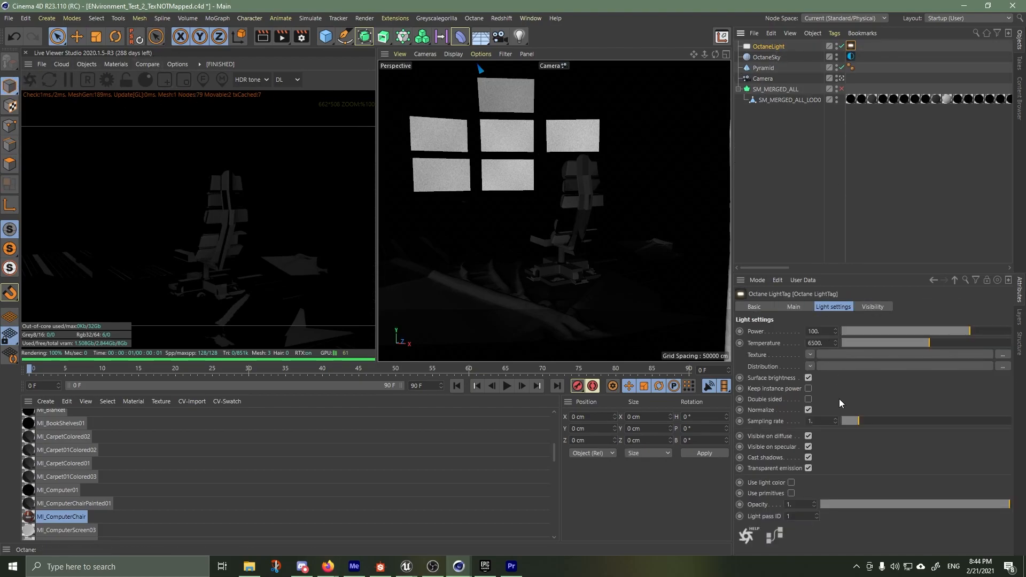
text(300)
key(Return)
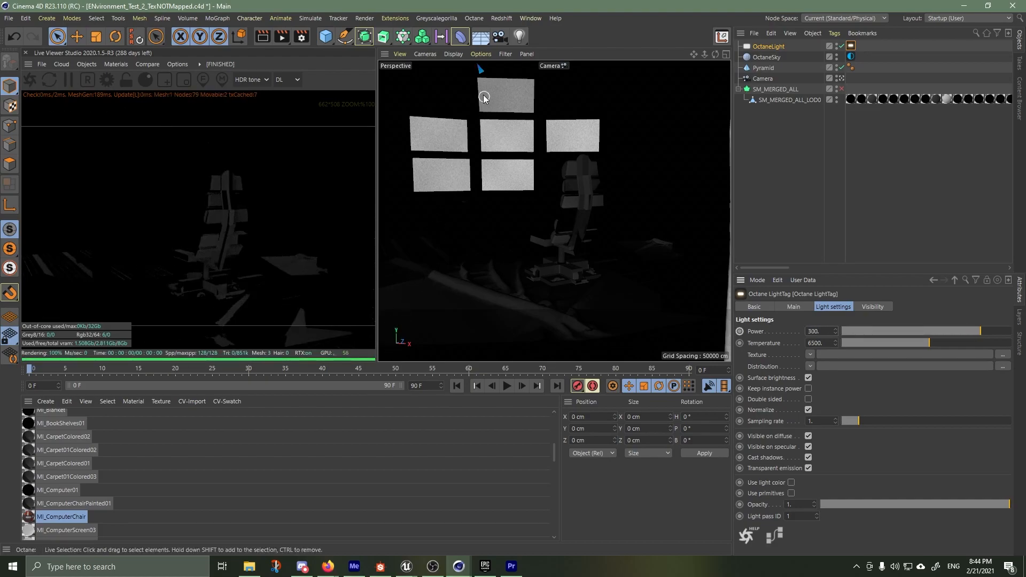
Move the OctaneLight to about Y -421 cm and Z -417 cm, and rotate its pitch to about -103° to light the chair
key(o)
drag(560, 213, 436, 271)
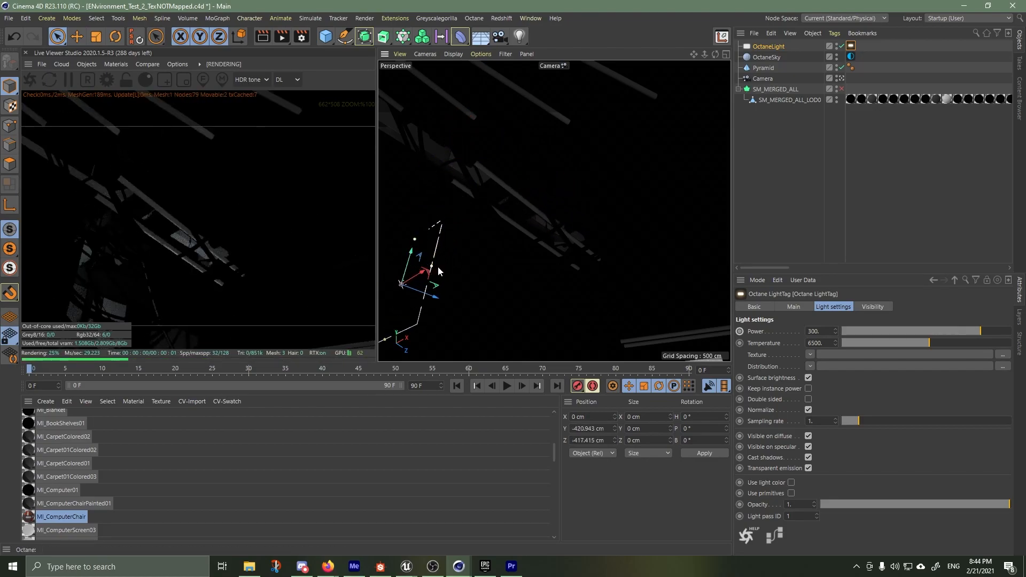
key(r)
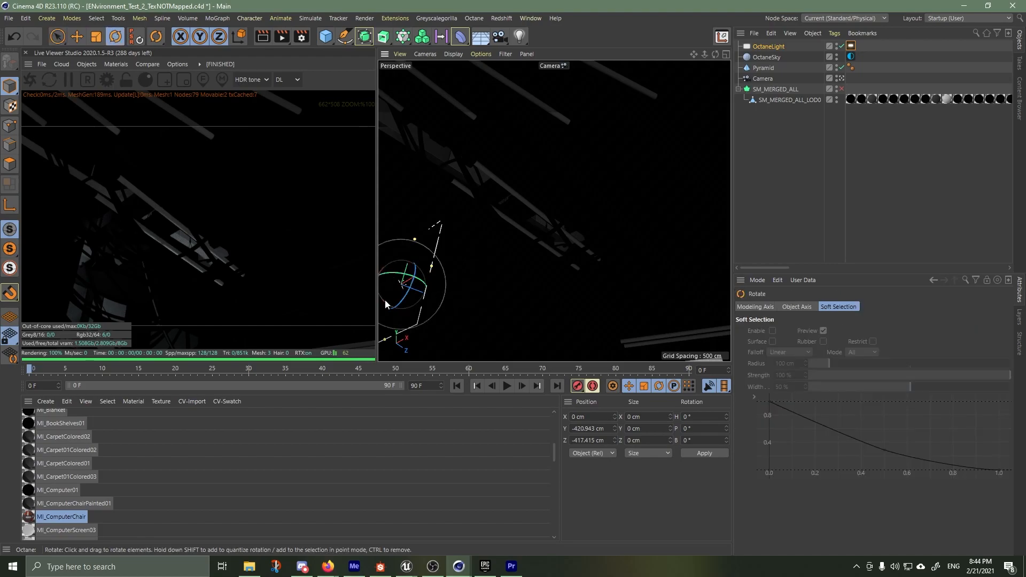
drag(385, 305, 507, 290)
alt+drag(564, 152, 553, 213)
scroll(553, 213, up, 2)
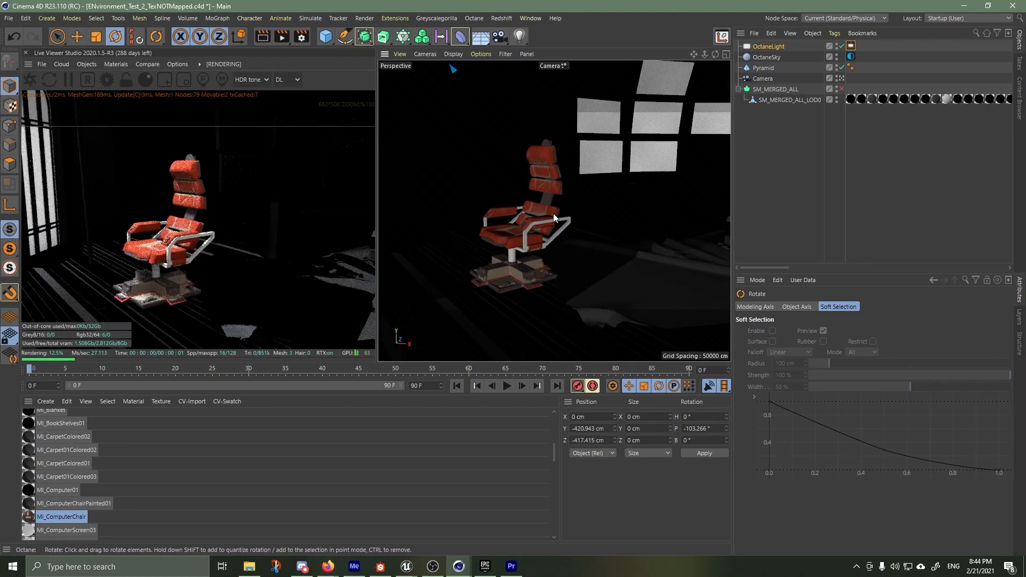
Set the Power of the OctaneLight's light tag to 50
scroll(553, 213, up, 1)
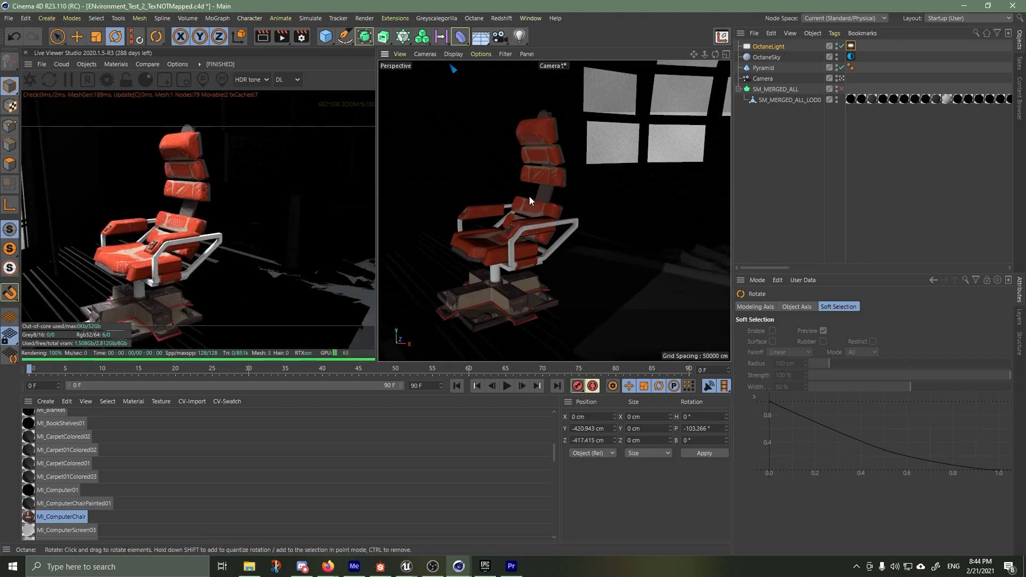
mouse_move(503, 191)
alt+mouse_down()
mouse_move(550, 197)
mouse_move(476, 178)
mouse_move(495, 183)
alt+mouse_up()
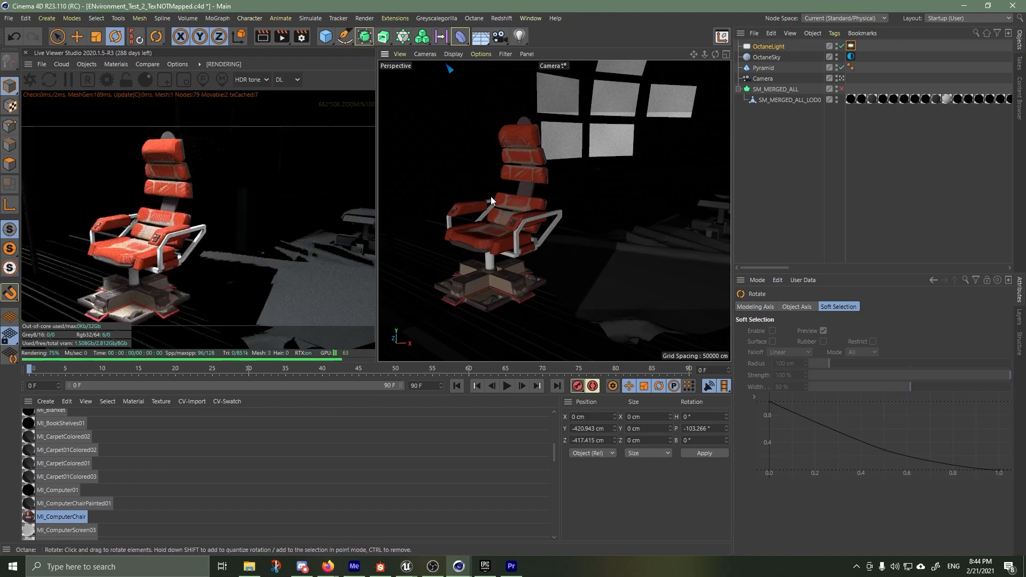
scroll(140, 423, down, 10)
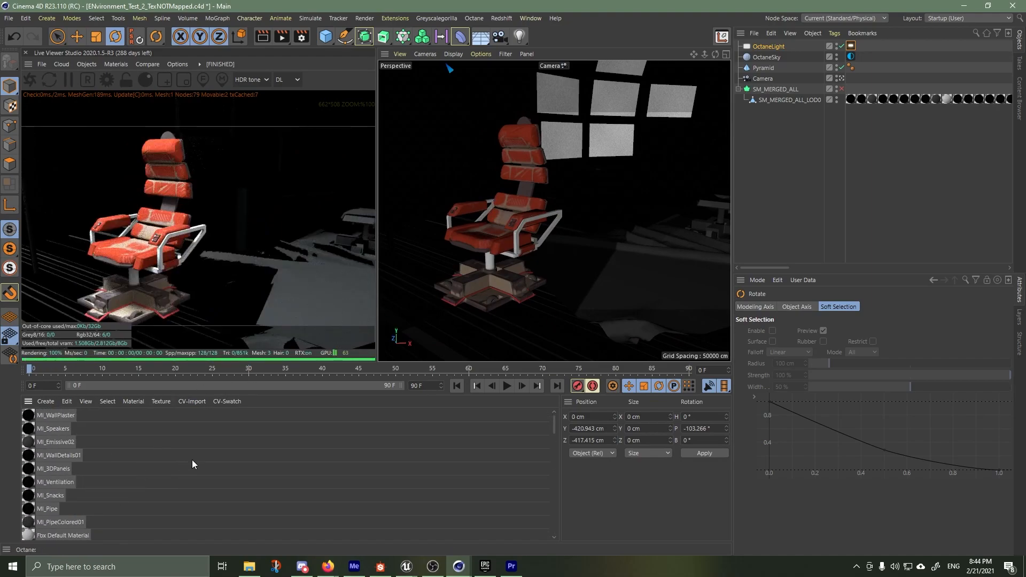
alt+drag(539, 206, 564, 235)
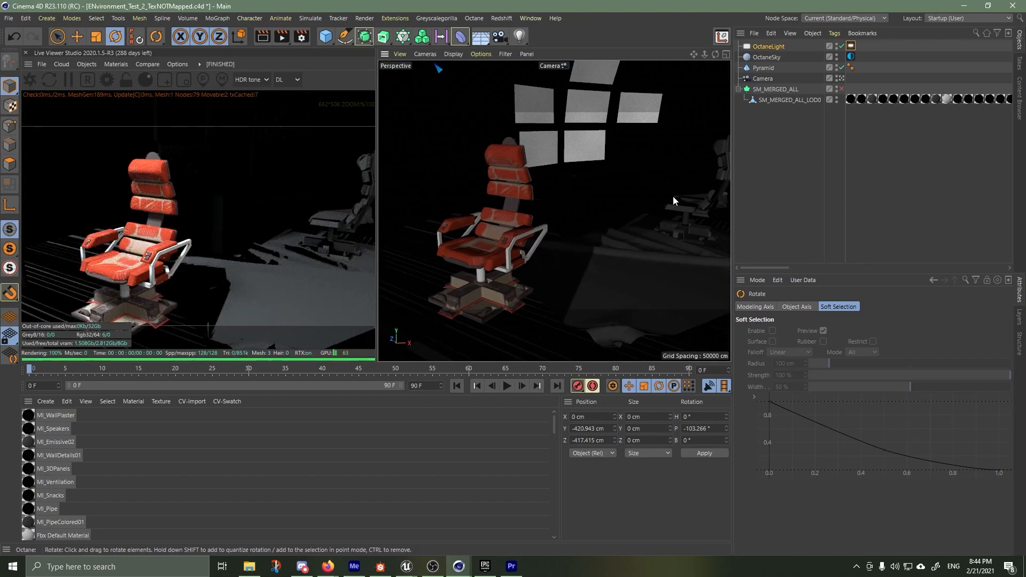
click(768, 46)
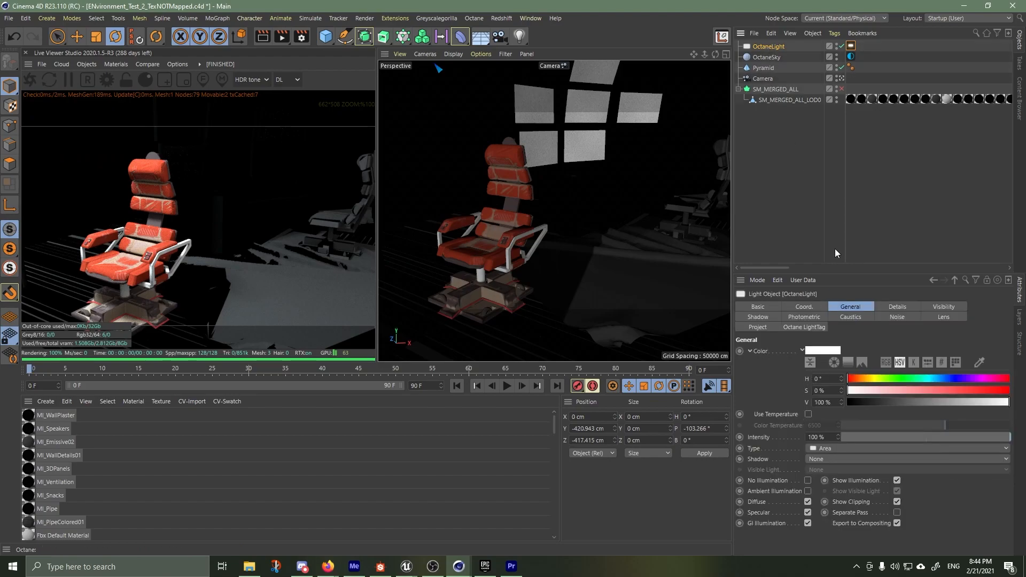
click(851, 46)
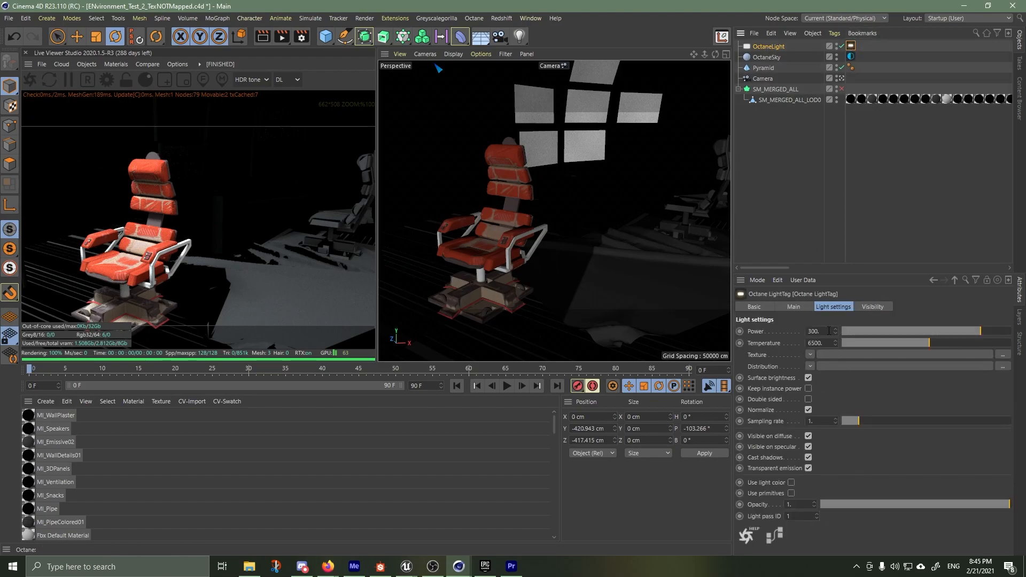
drag(829, 331, 739, 343)
text(50)
key(Return)
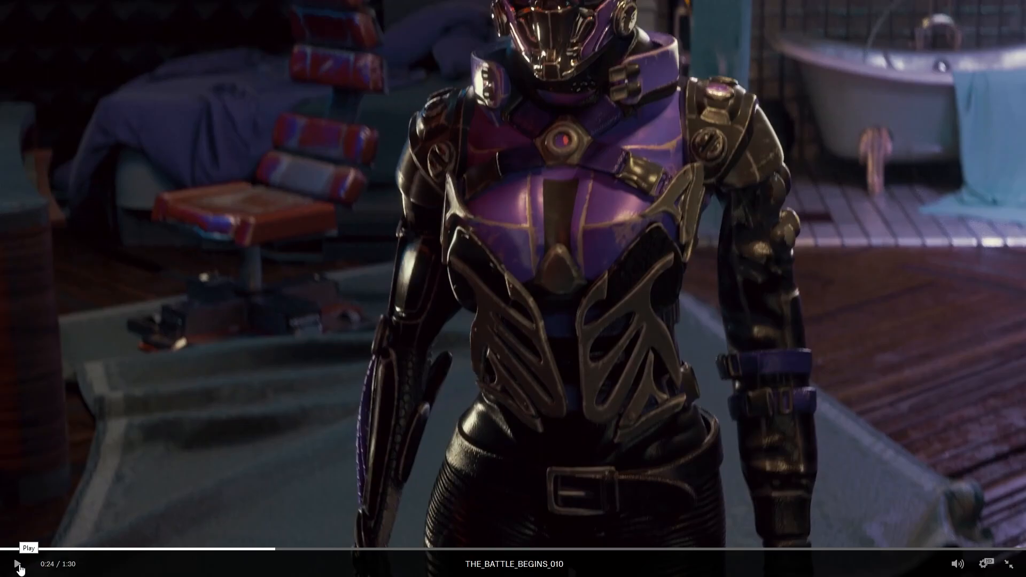
Play the THE_BATTLE_BEGINS_010 video
click(19, 569)
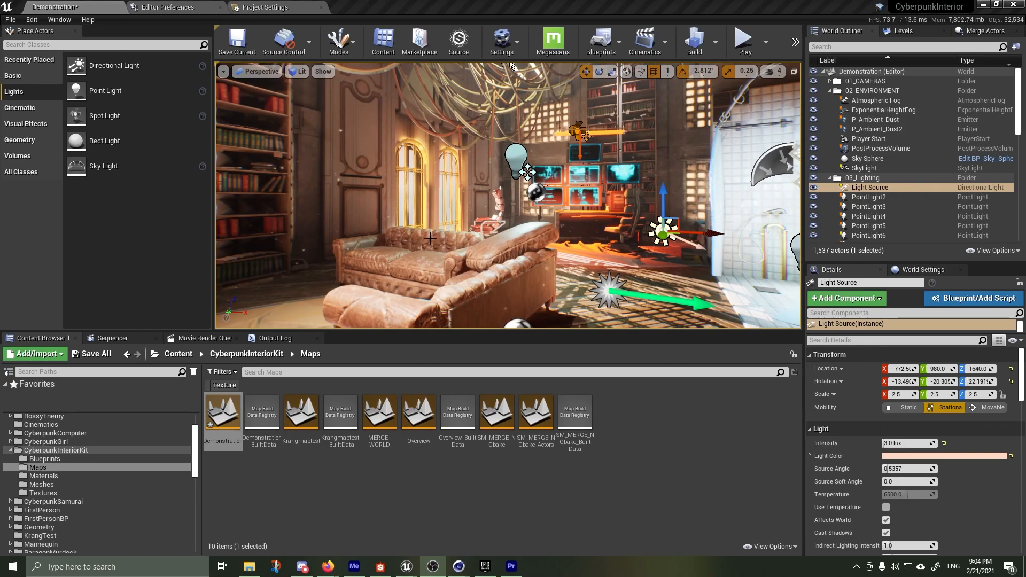
Switch to Unreal Engine and delete the foreground couch pieces SM_LeatherCouch8, SM_LeatherCouch7 and SM_LeatherCouch4 from the Demonstration level
click(485, 286)
drag(476, 317, 308, 249)
click(485, 261)
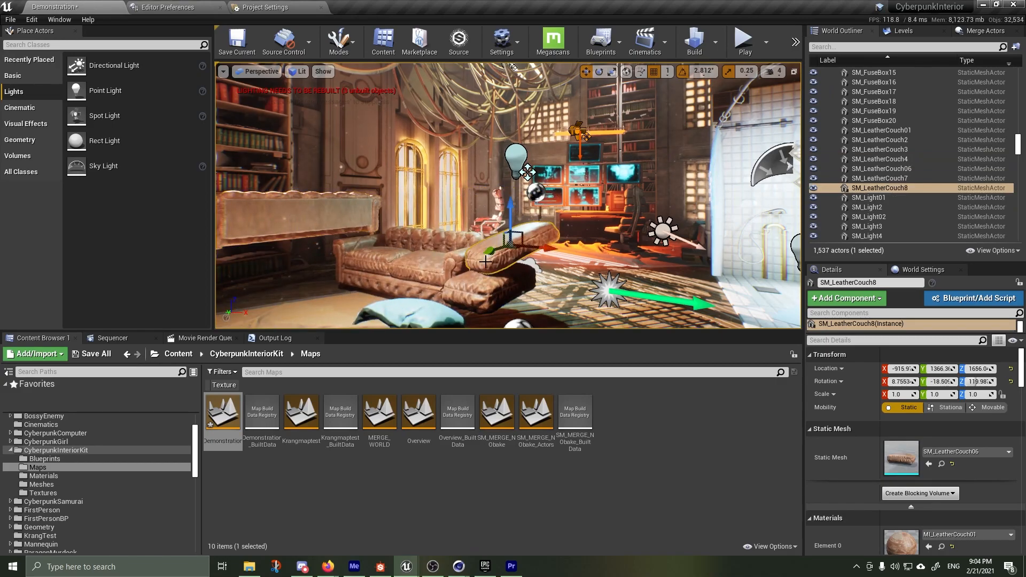
key(Delete)
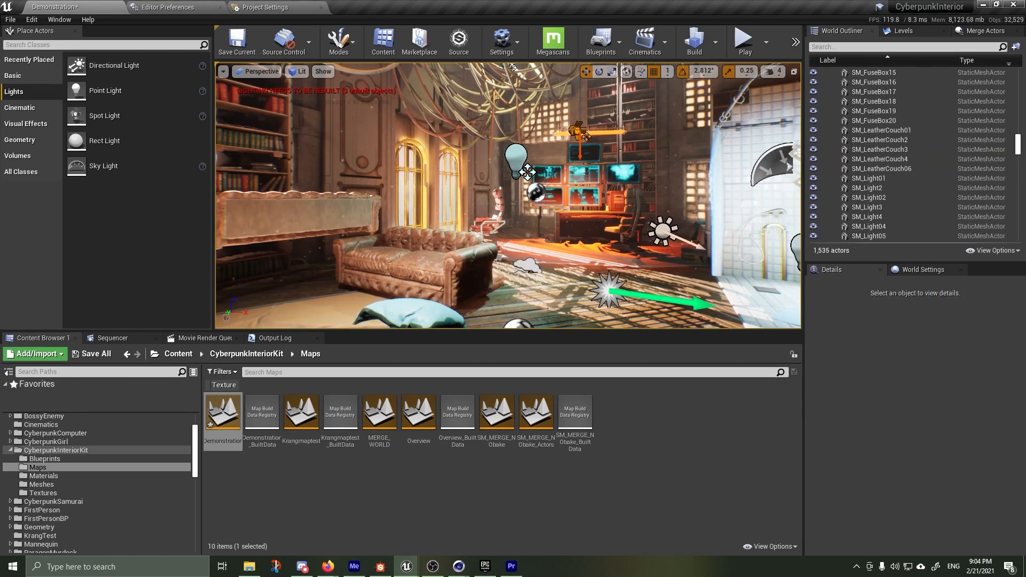
click(310, 220)
key(Delete)
Look around the Demonstration level's interior from the remaining couch toward the computer desk and bathroom
right_drag(310, 220, 285, 219)
key(w)
key(s)
key(w)
key(a)
key(d)
key(s)
key(a)
key(d)
key(s)
right_drag(571, 260, 572, 260)
key(a)
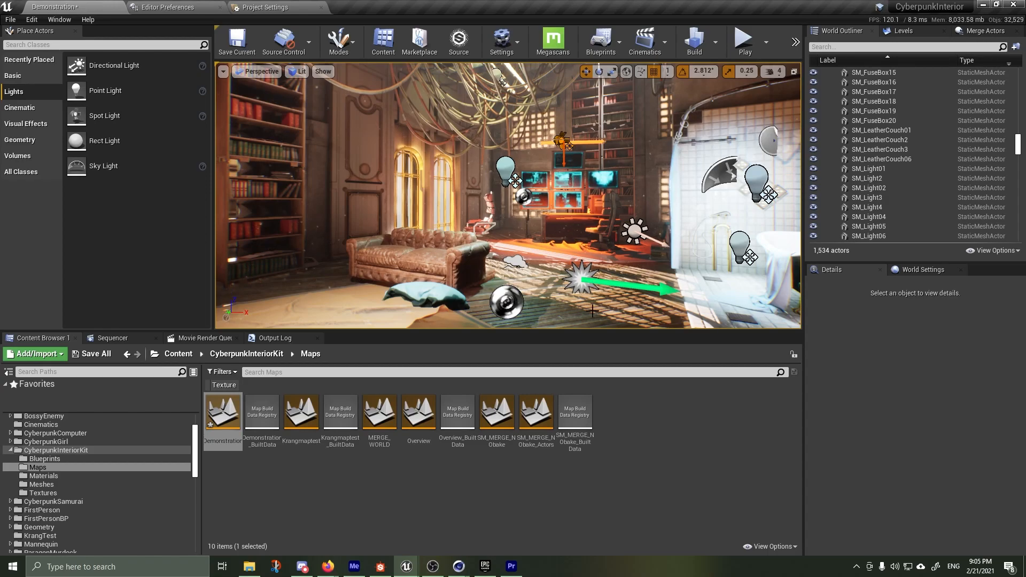
Switch to Firefox and browse the character packs on the Cyberpunk Samurai creator's Unreal Marketplace profile, down to SciFi Soldier
mouse_move(336, 570)
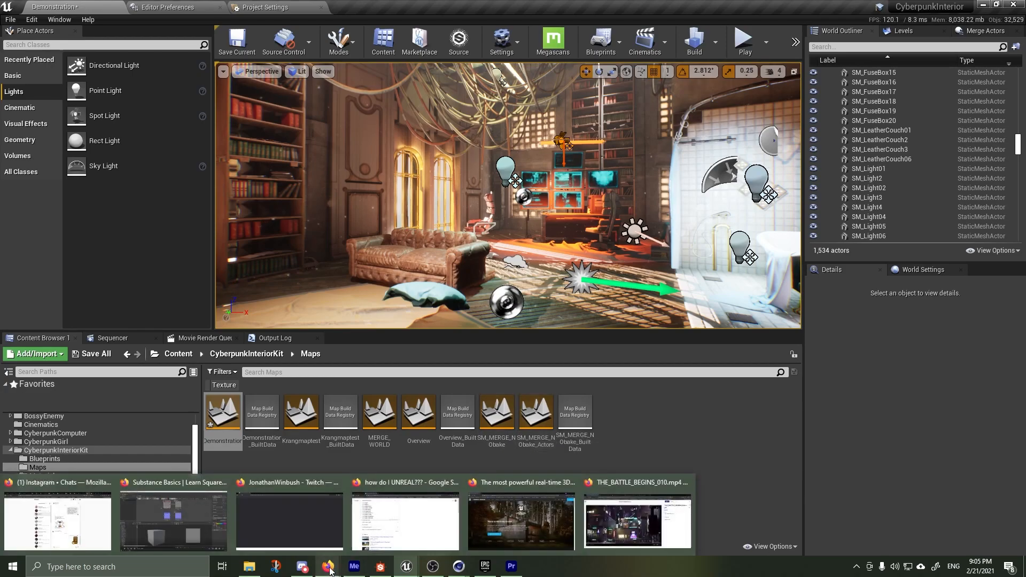
click(620, 480)
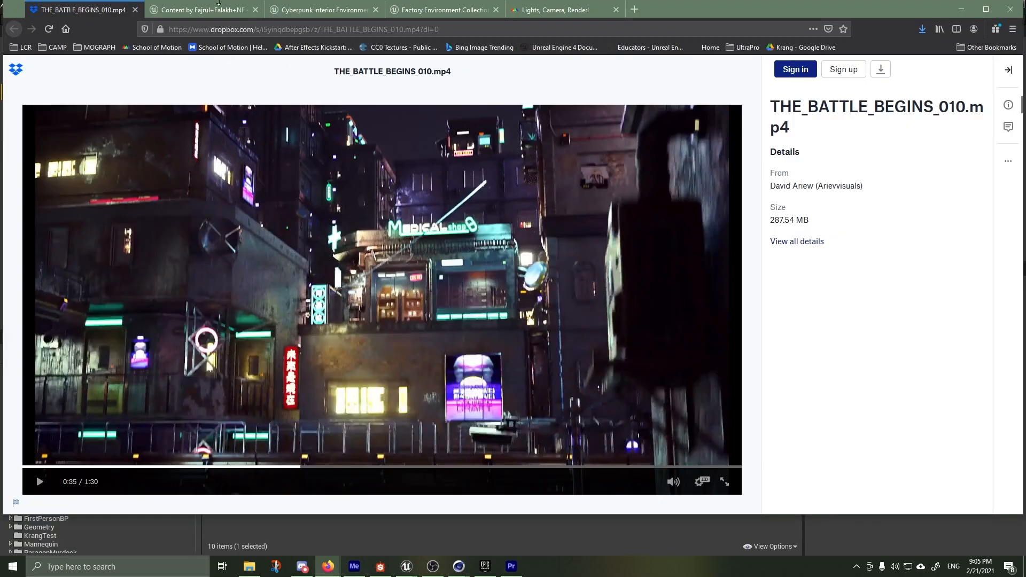
click(246, 16)
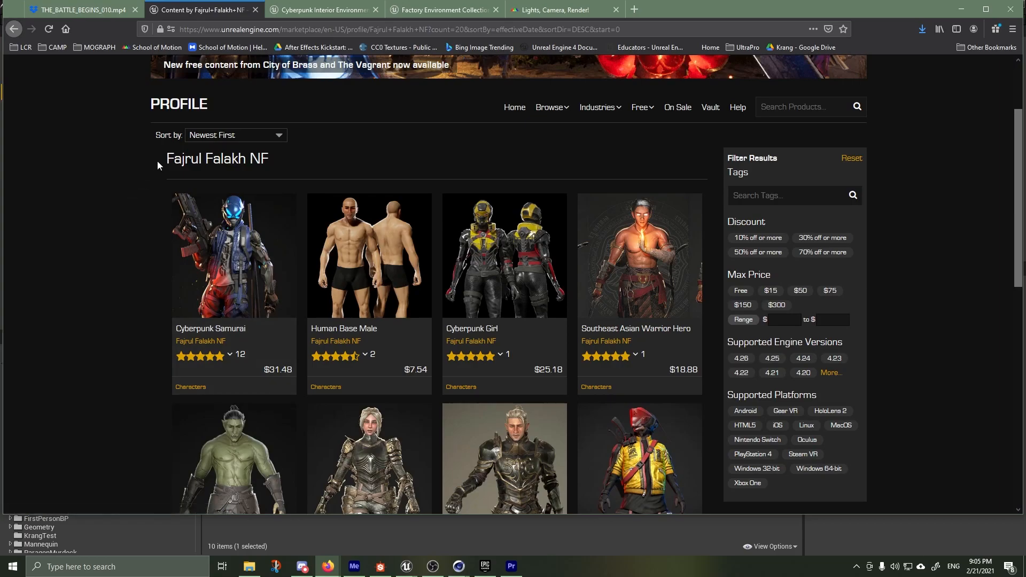
drag(162, 158, 205, 159)
click(98, 187)
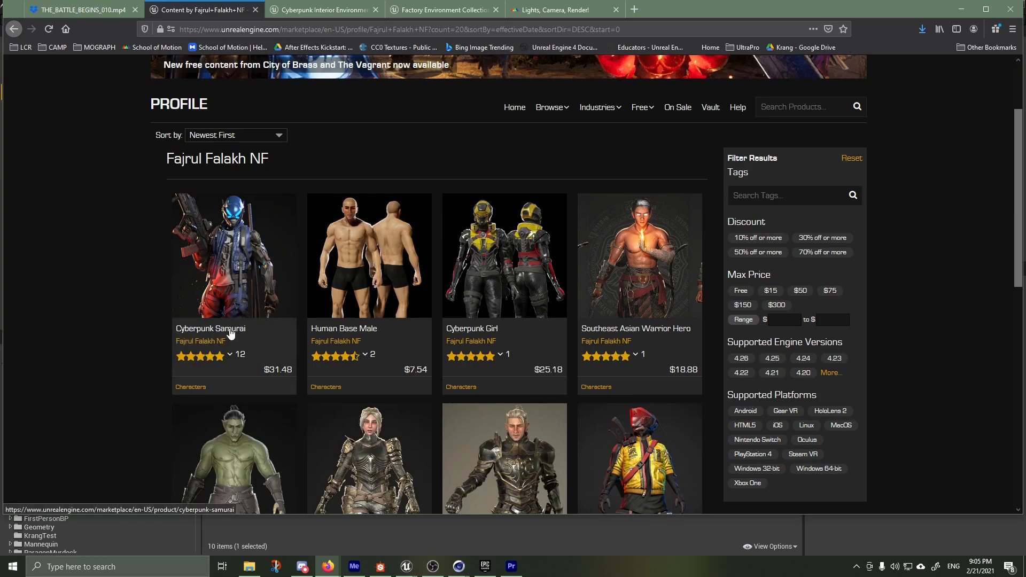
scroll(502, 339, down, 3)
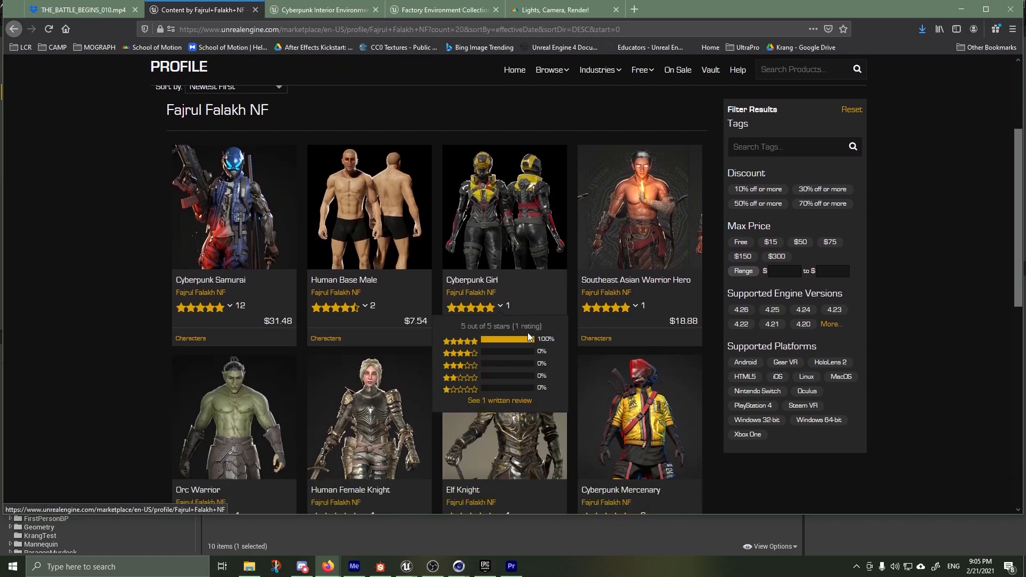
scroll(642, 406, down, 3)
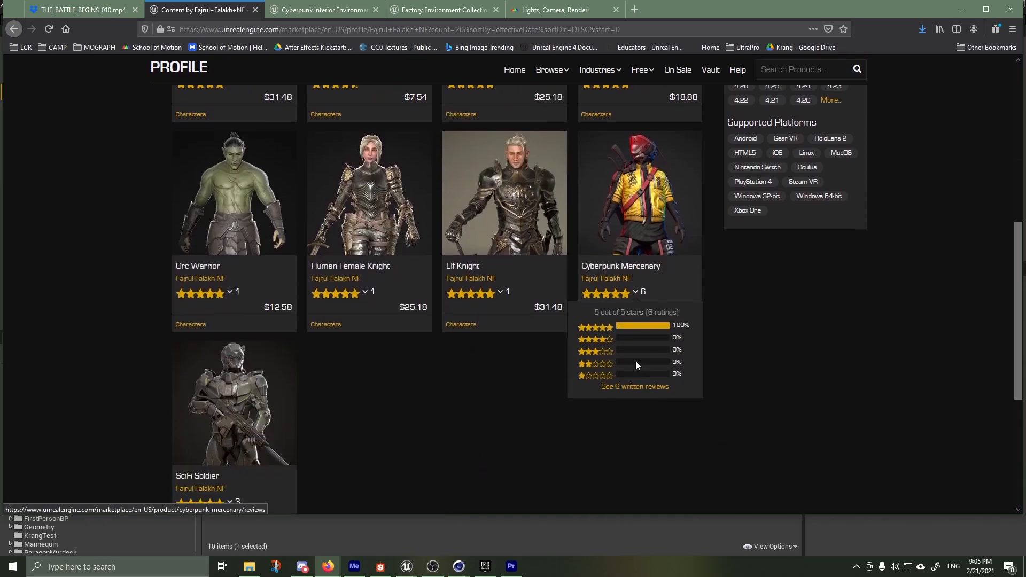
scroll(534, 396, down, 2)
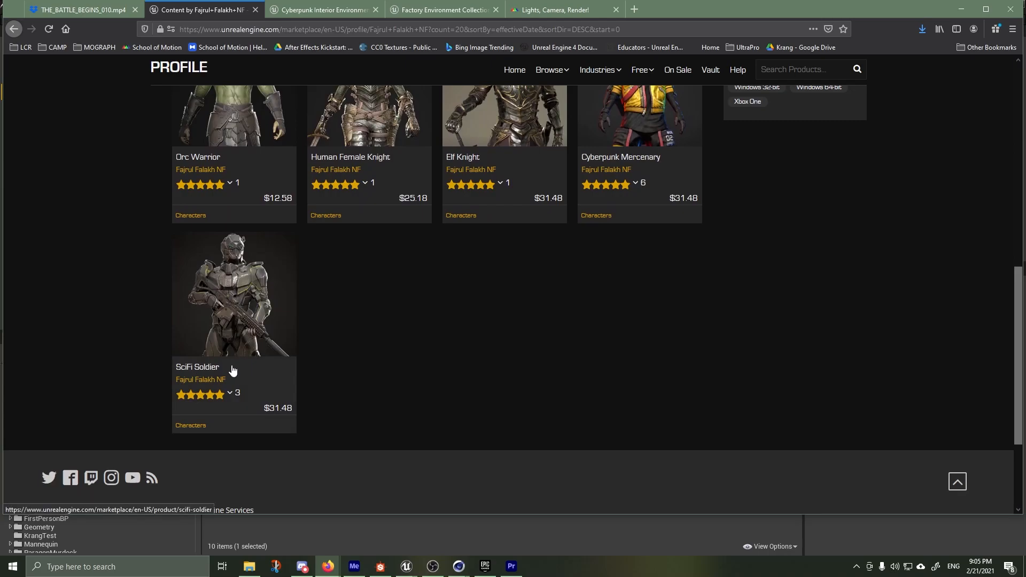
scroll(104, 321, up, 6)
scroll(106, 320, up, 3)
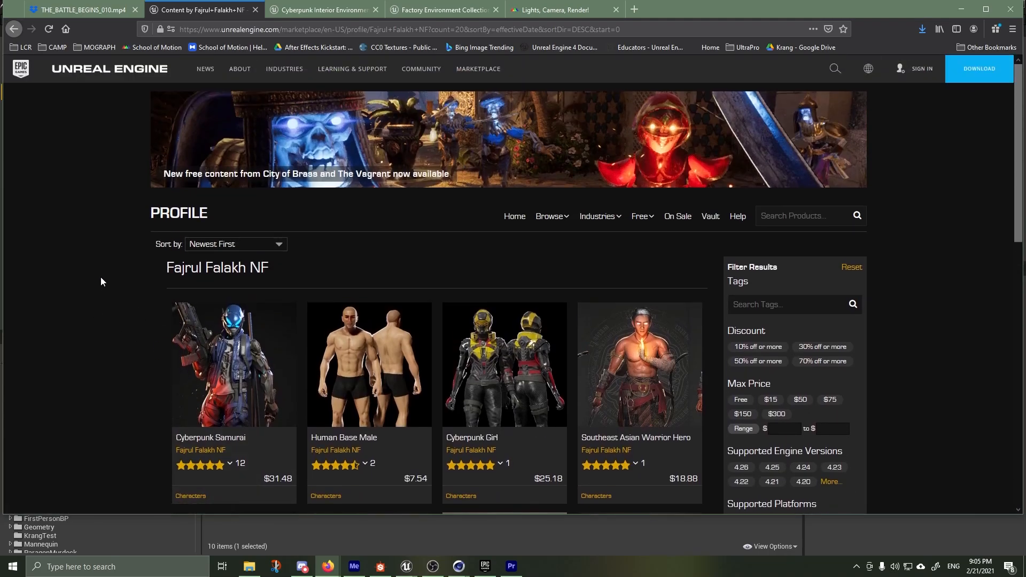
View the gallery images on the Cyberpunk Interior Environment Kitbash Set marketplace page
key(ctrl+Tab)
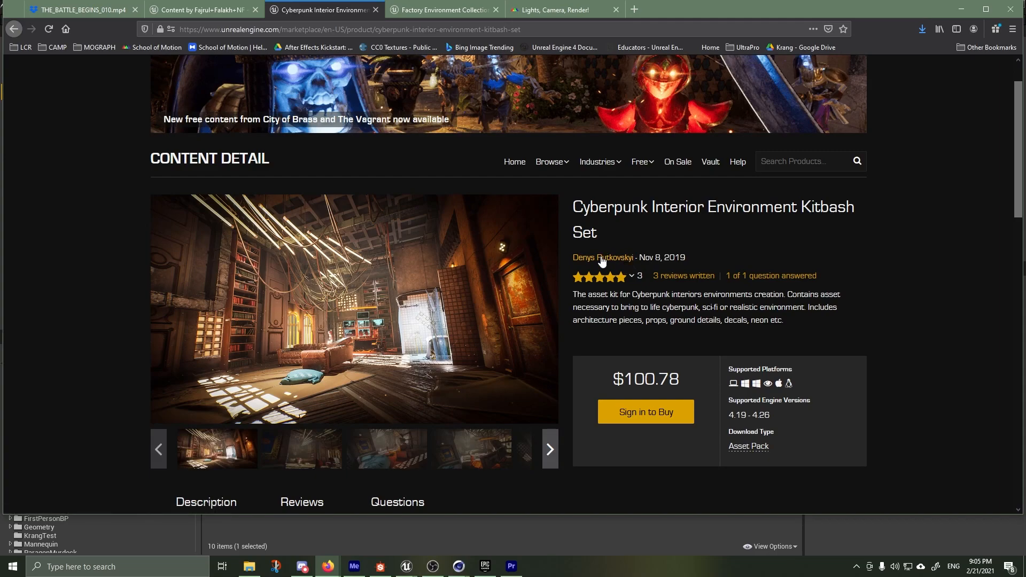
scroll(524, 293, down, 2)
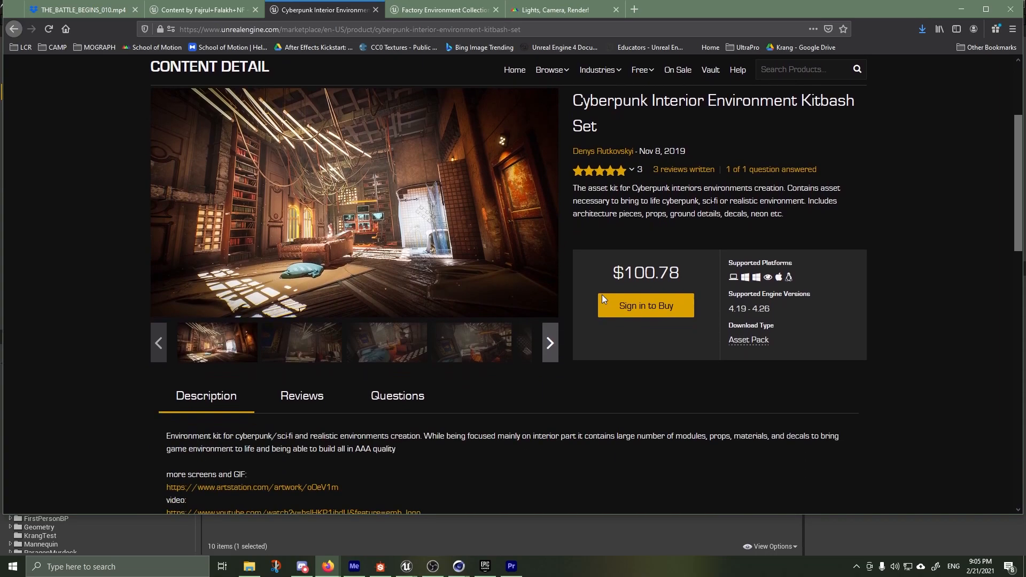
click(310, 347)
click(378, 357)
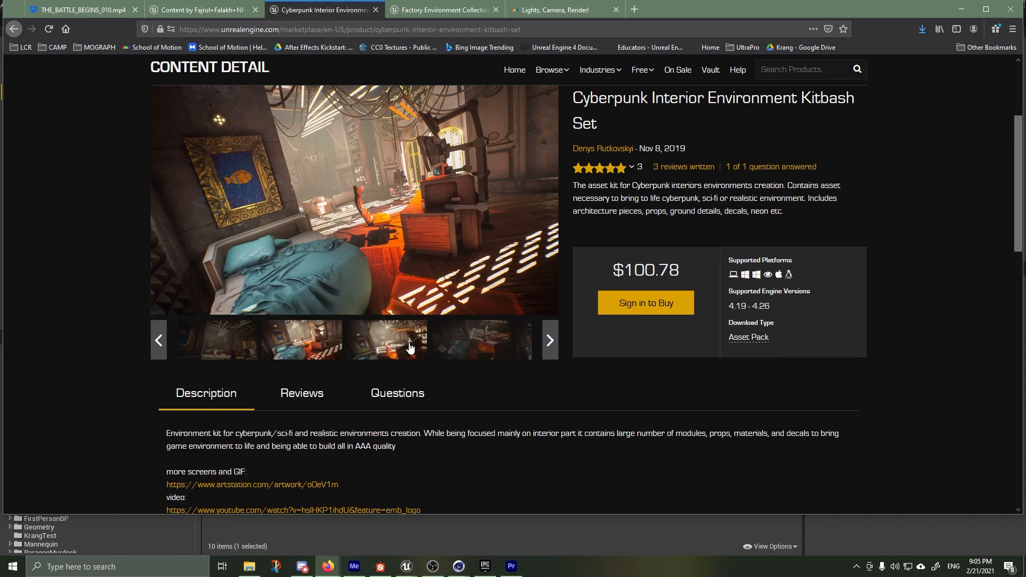
click(405, 353)
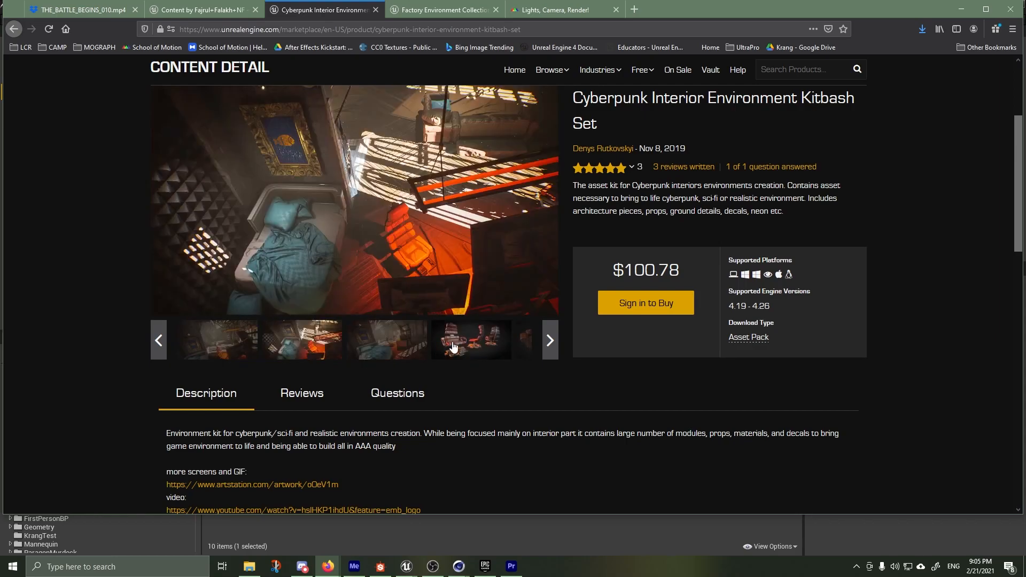
click(451, 348)
click(451, 348)
click(470, 337)
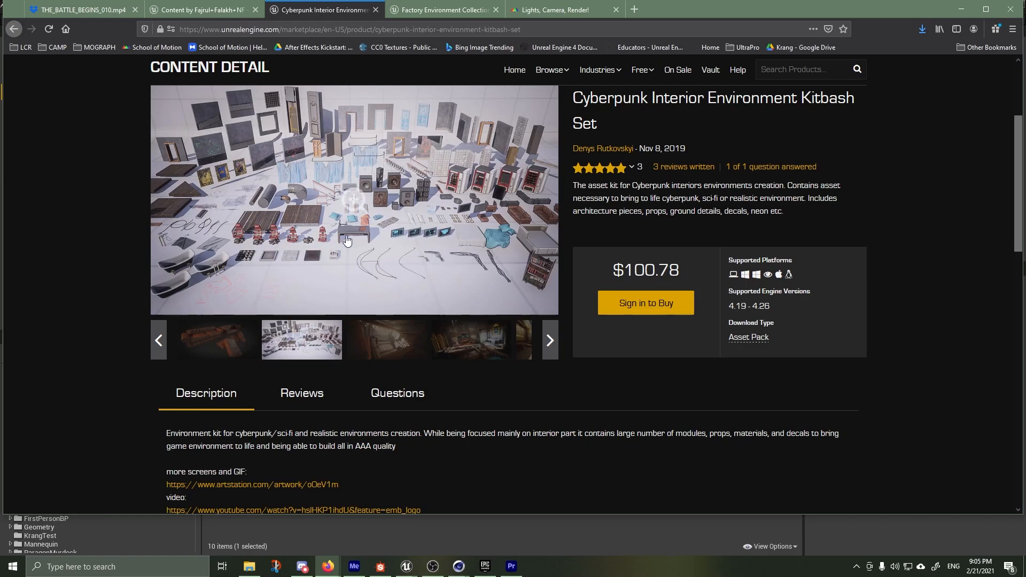
click(522, 341)
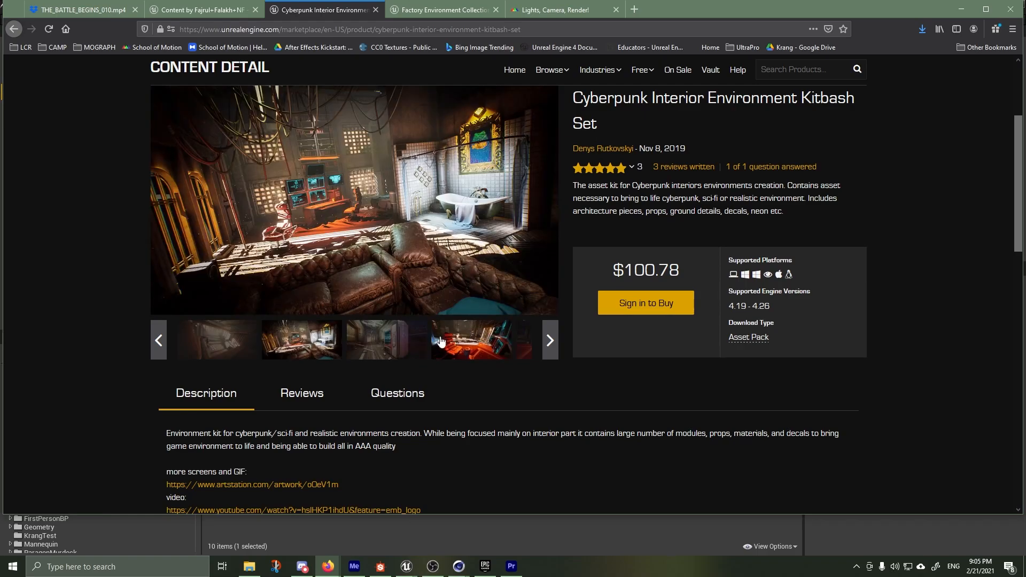
click(472, 340)
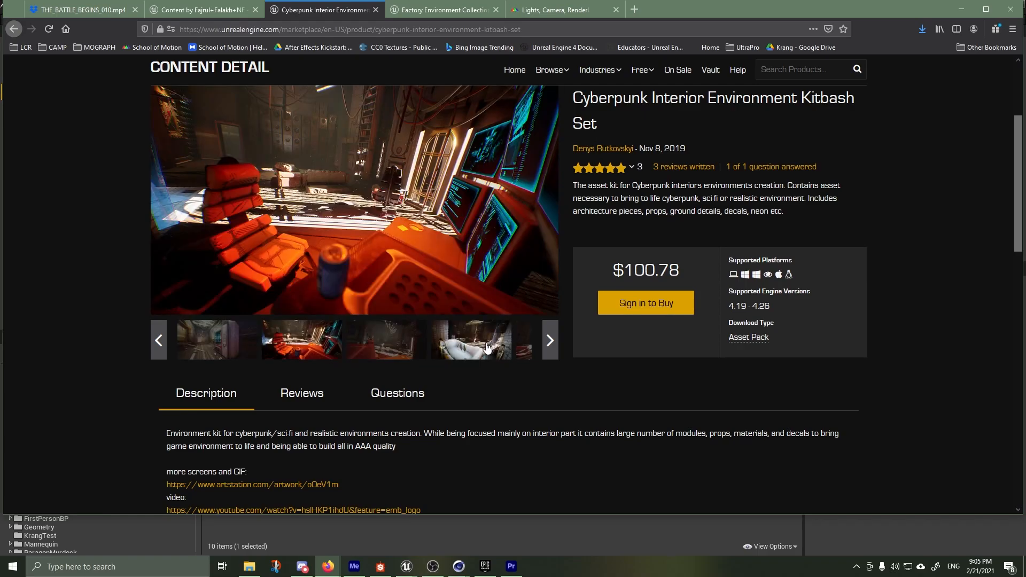
View the gallery images on the Factory Environment Collection marketplace page
click(411, 13)
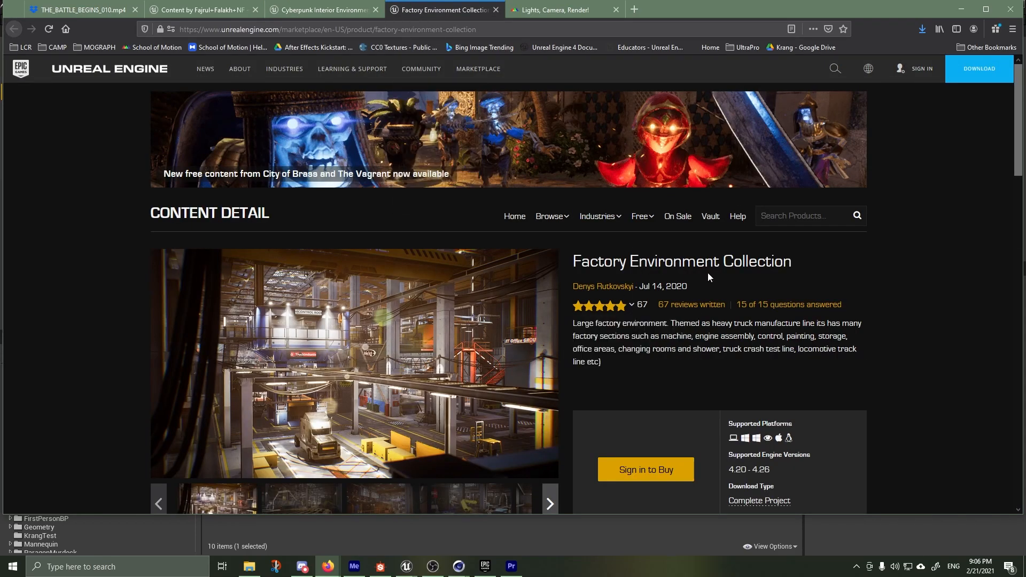
scroll(637, 361, down, 1)
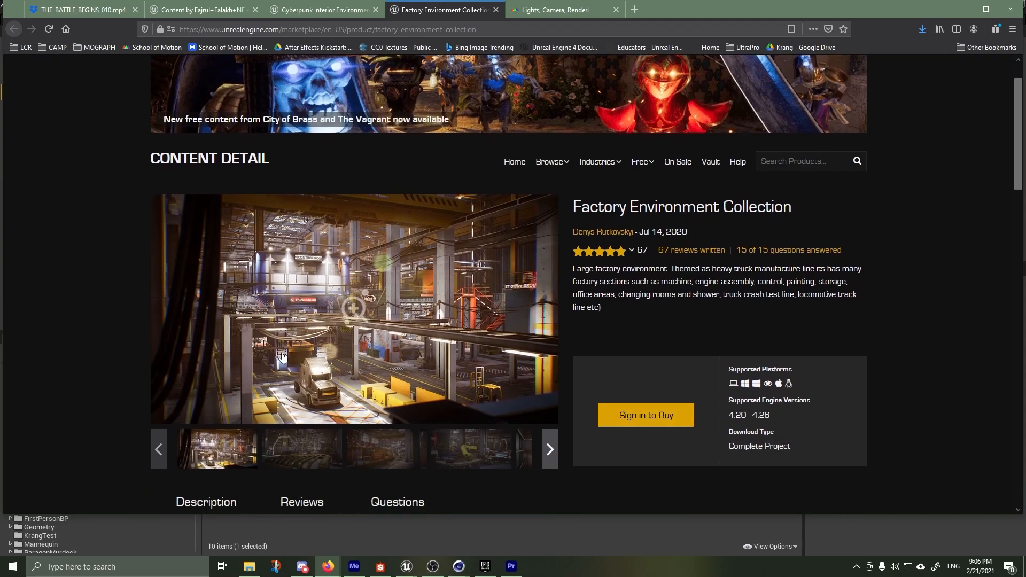
click(298, 450)
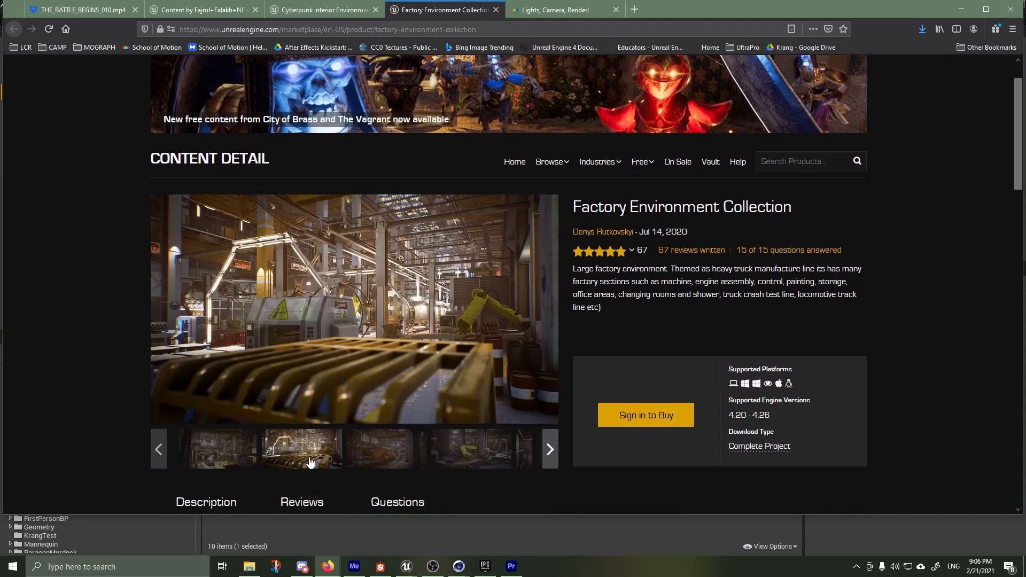
click(393, 463)
click(408, 453)
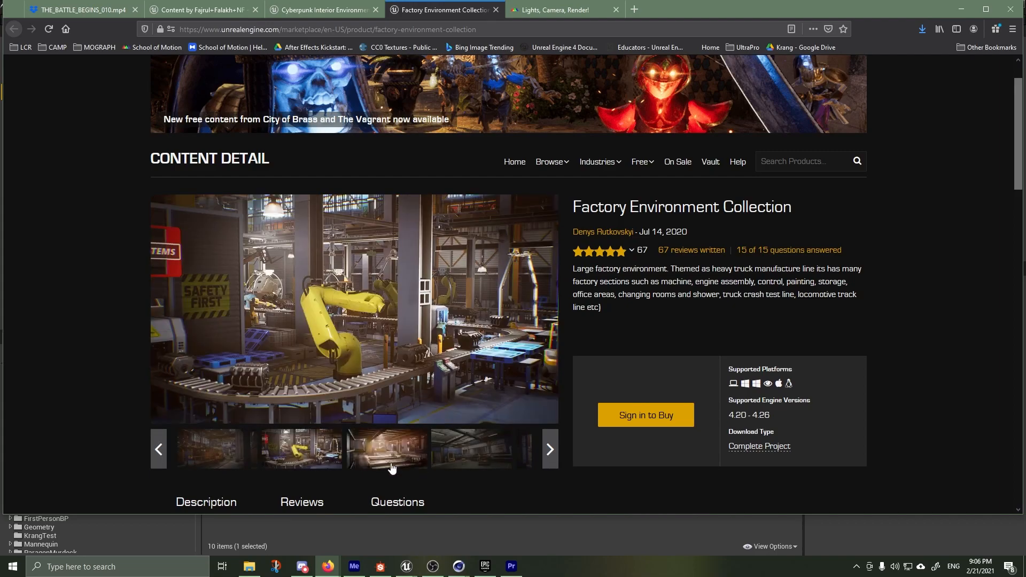
click(383, 463)
click(383, 467)
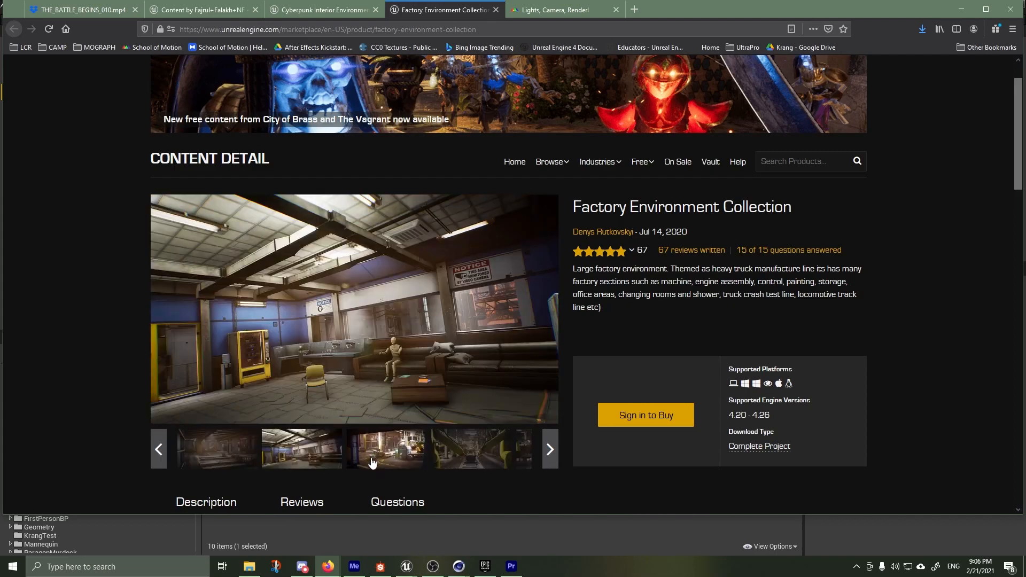
click(384, 460)
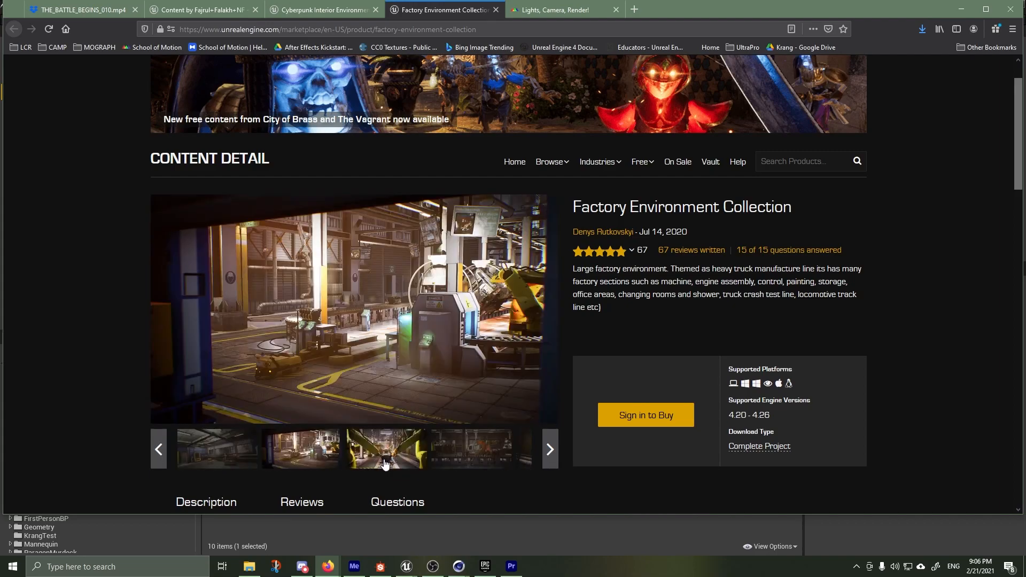
click(433, 456)
click(456, 460)
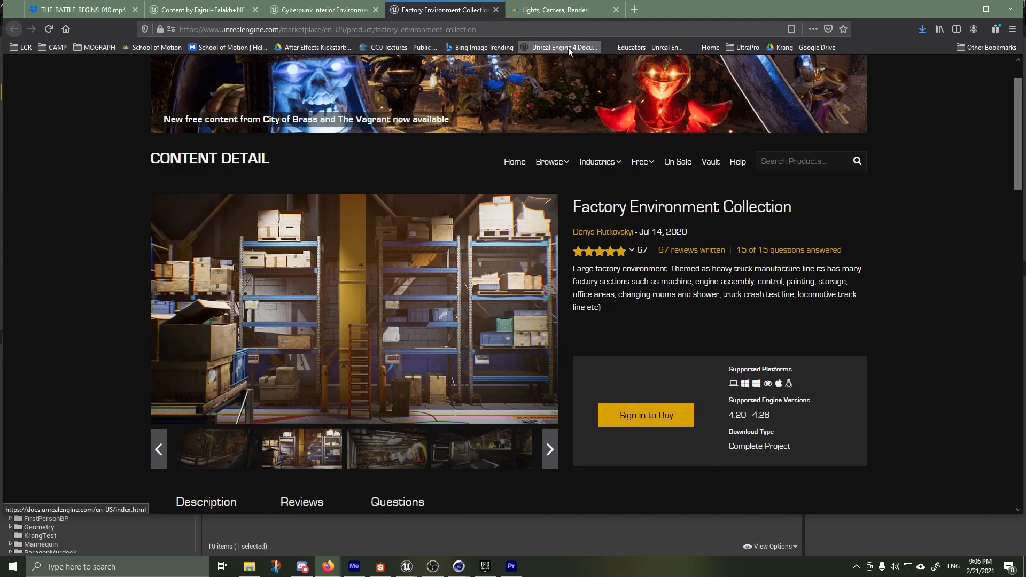
Open the Lights, Camera, Render! course page and highlight its Spring 2021 registration notice
click(547, 11)
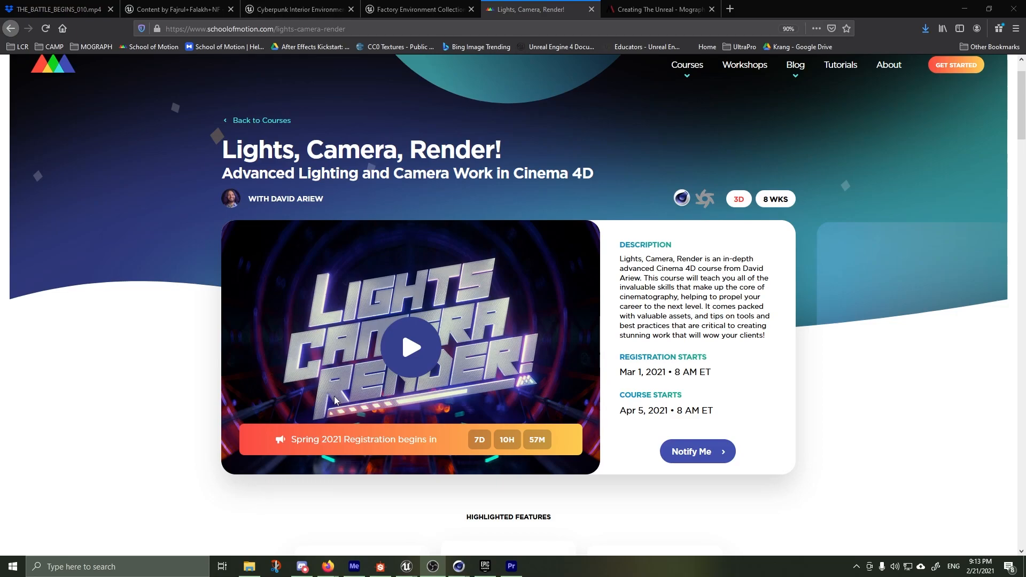
drag(289, 445, 446, 452)
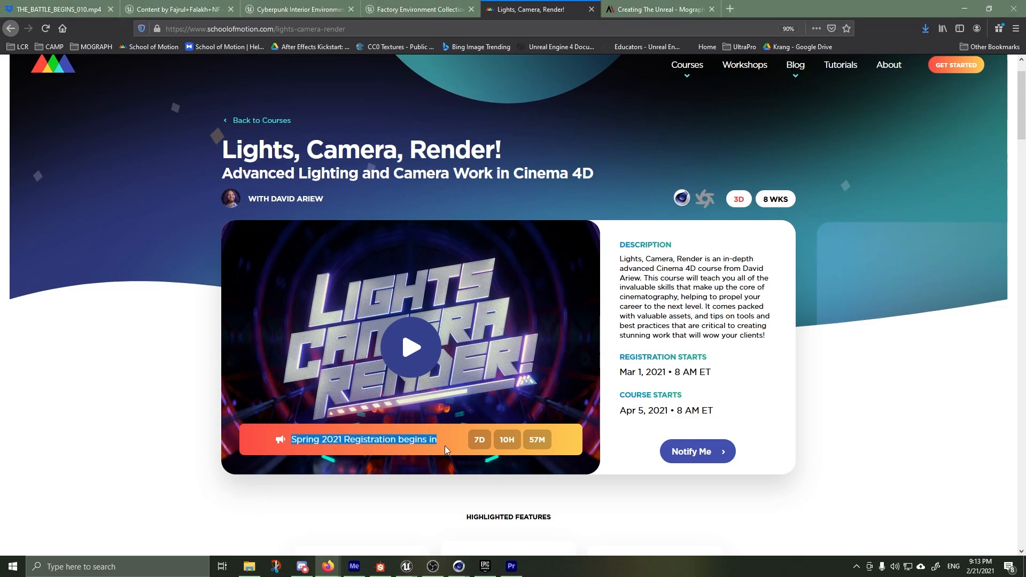
Highlight the Spring 2021 registration notice again and the instructor's name on the Lights, Camera, Render! course page
click(289, 452)
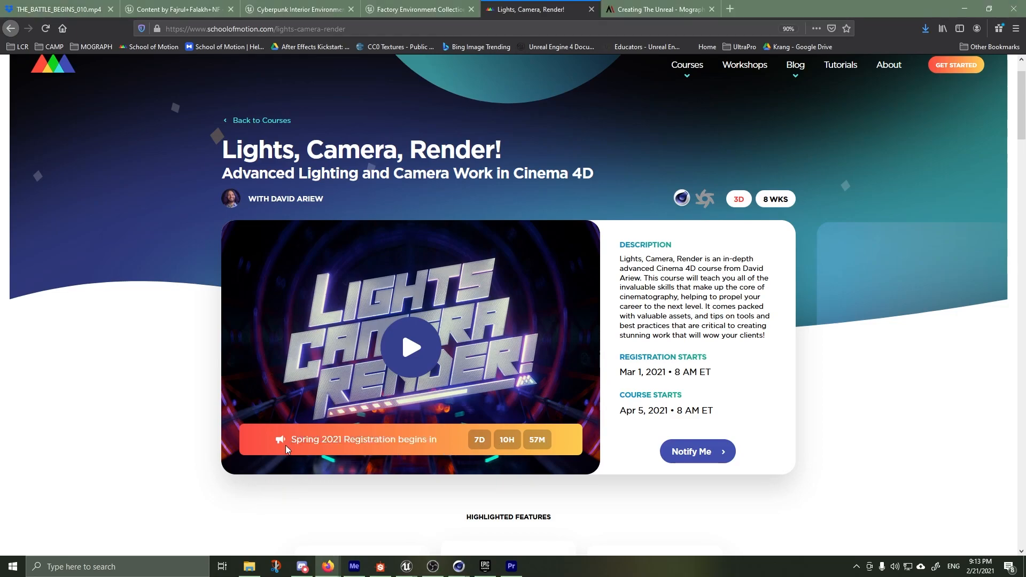
drag(292, 441, 453, 448)
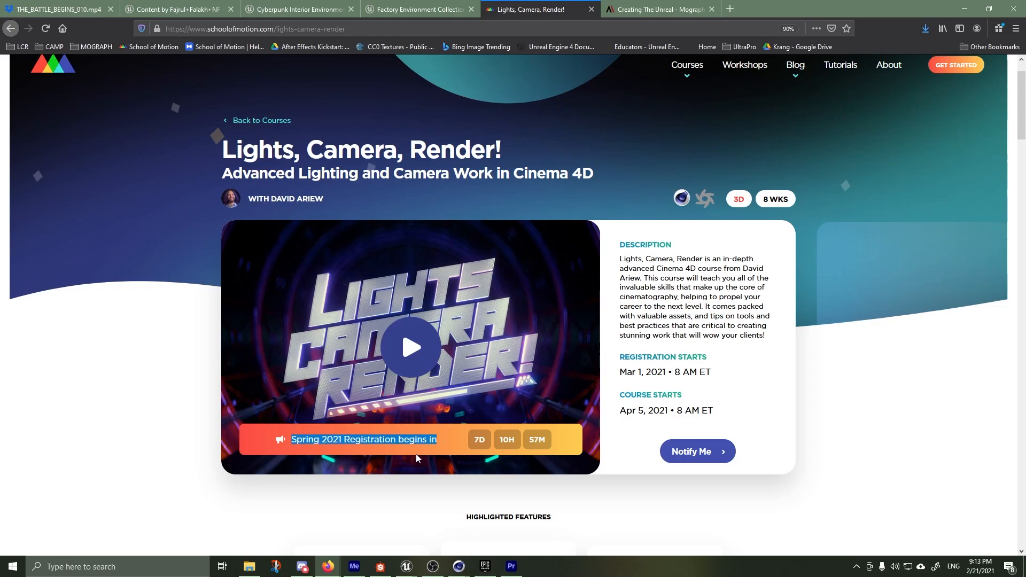
click(287, 467)
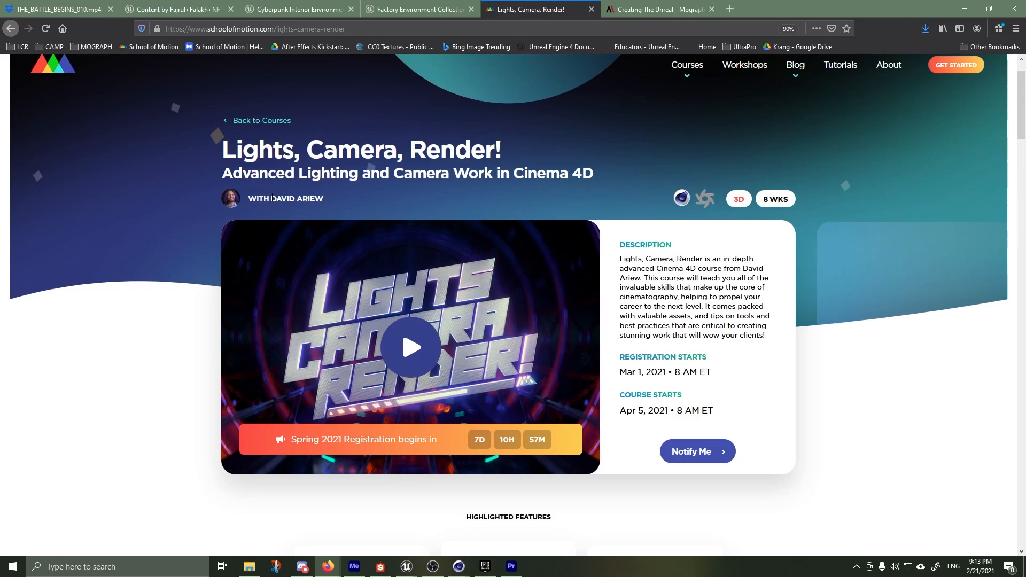
drag(271, 198, 332, 199)
click(340, 209)
View the Creating The Unreal course page and revisit the Factory Environment Collection and Cyberpunk Interior Environment Kitbash Set marketplace pages
click(635, 9)
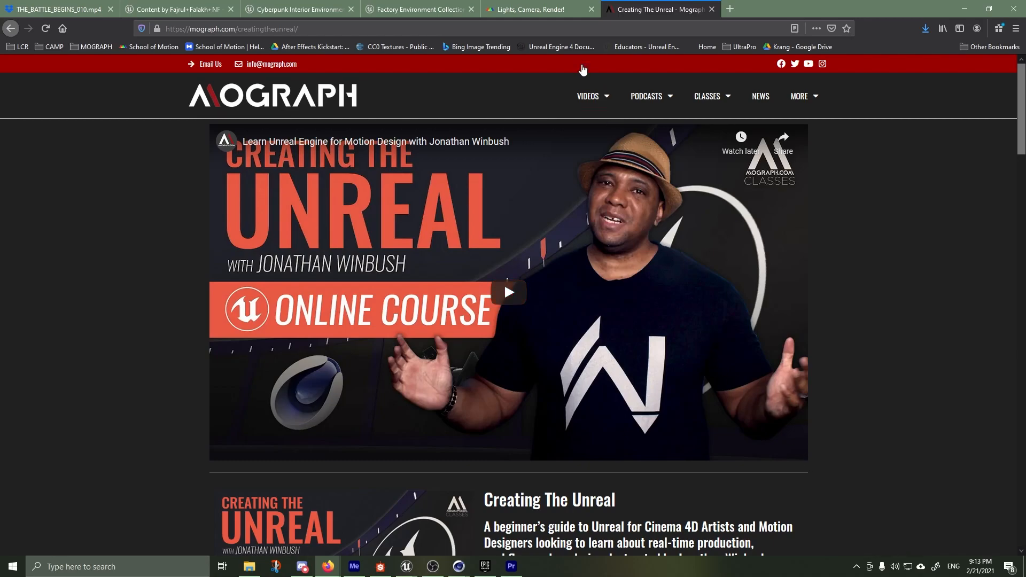
click(518, 8)
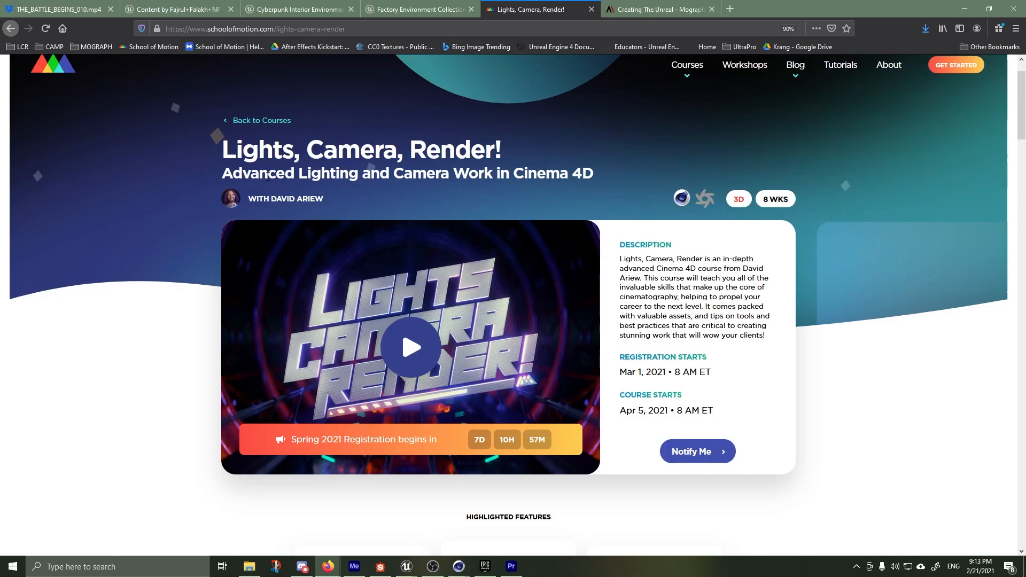
click(396, 10)
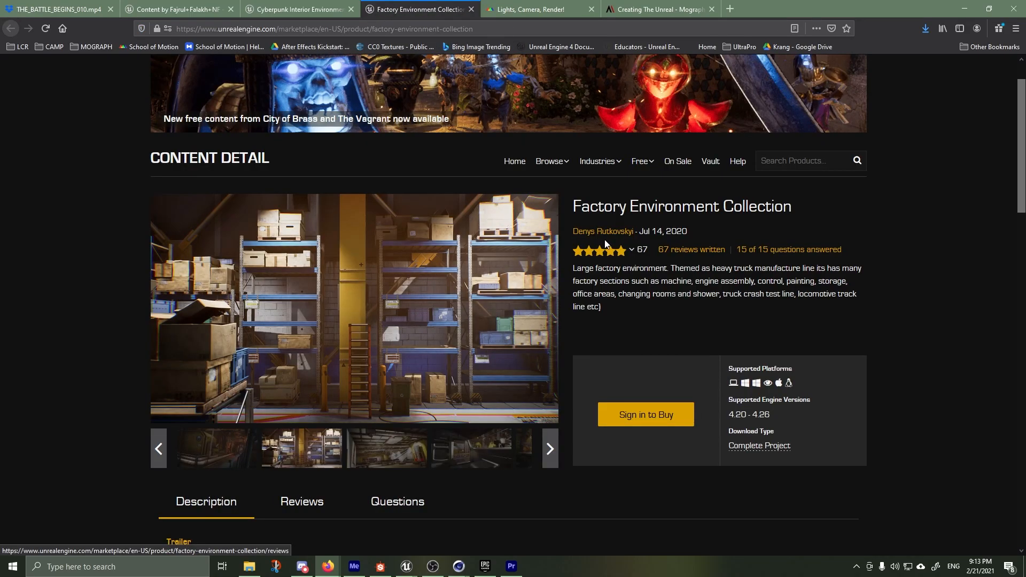
click(321, 9)
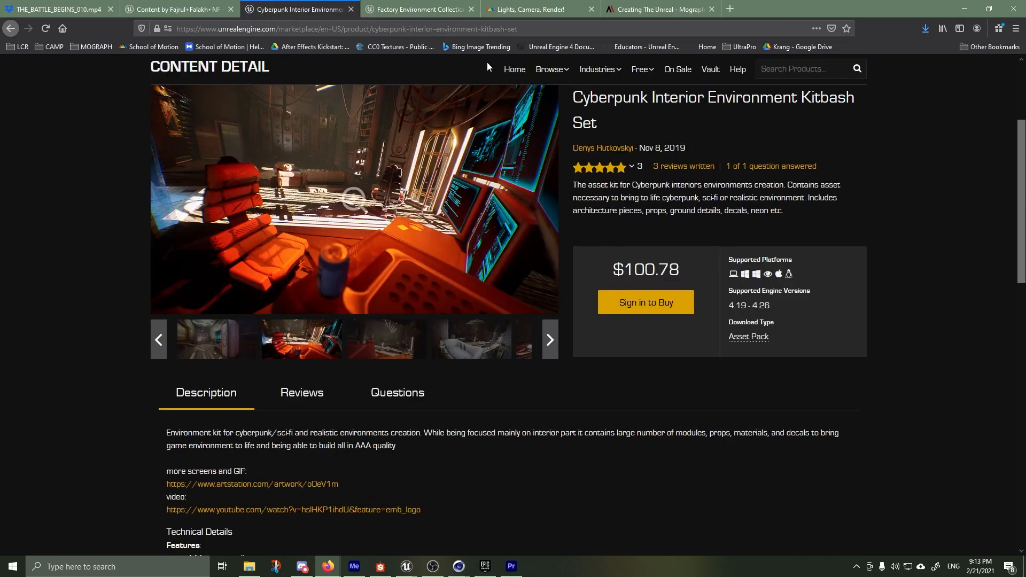
Return to the Lights, Camera, Render! course page and highlight its title
click(422, 9)
click(529, 9)
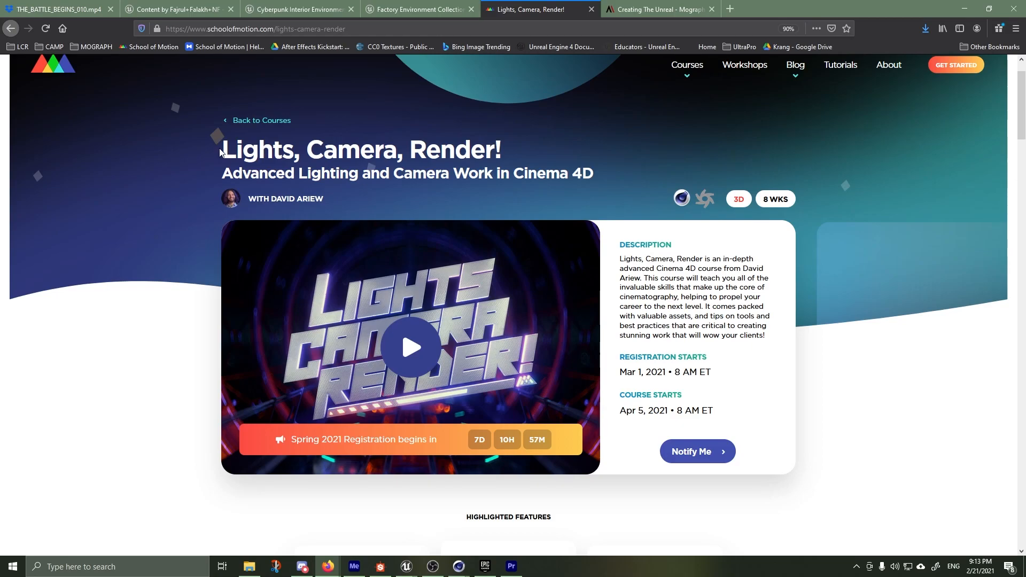
drag(220, 153, 409, 154)
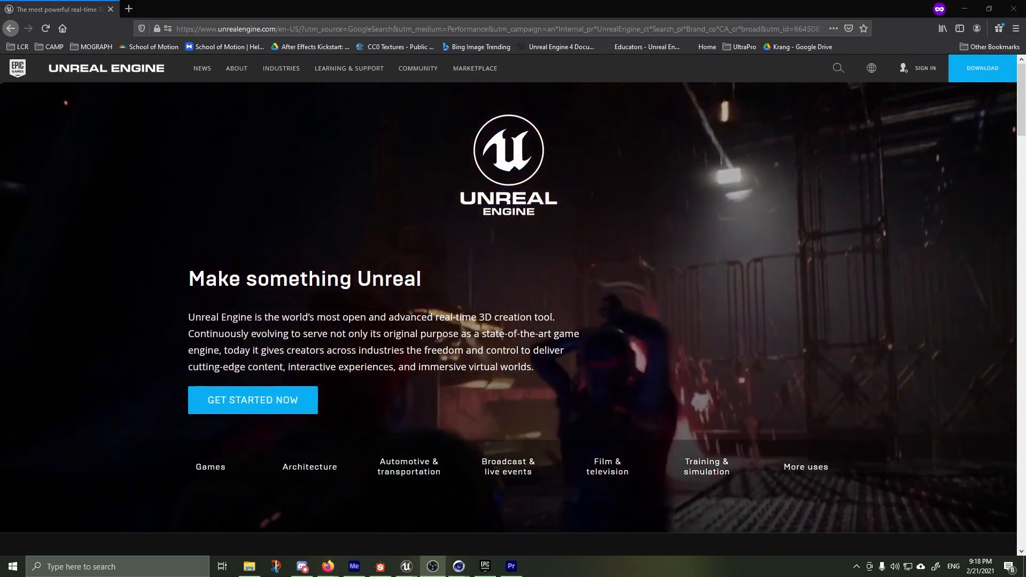